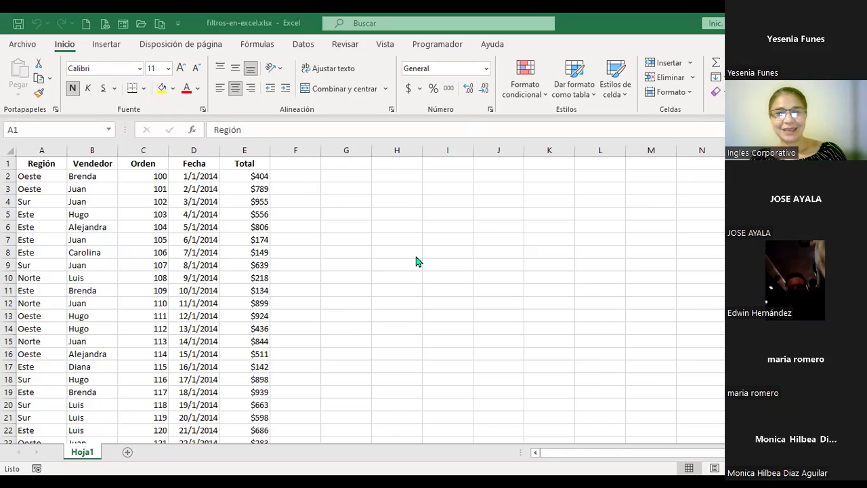
# Turn on filters for the sales table's header row, from Región to Total.
pyautogui.keyDown('ctrl'); pyautogui.scroll(2, 415, 255); pyautogui.keyUp('ctrl')
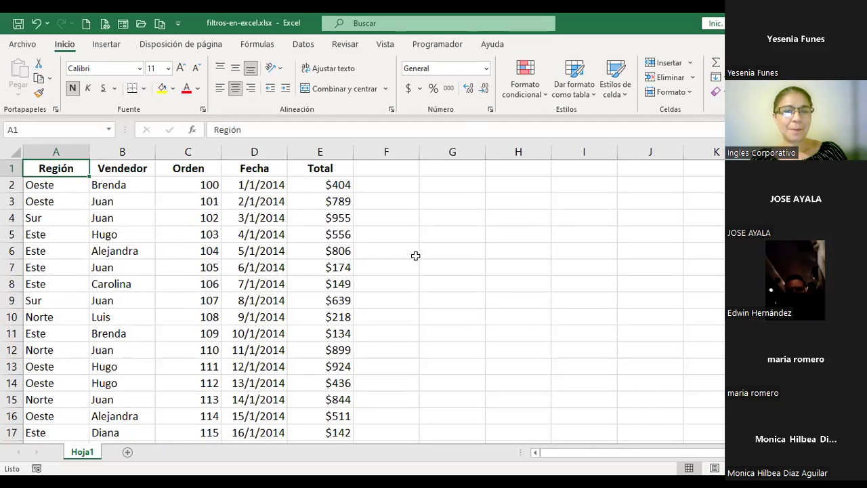
pyautogui.click(447, 252)
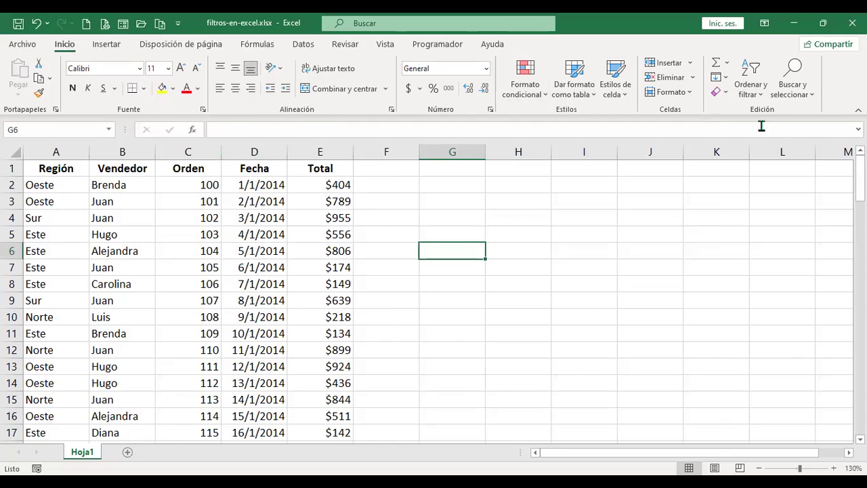
pyautogui.click(760, 92)
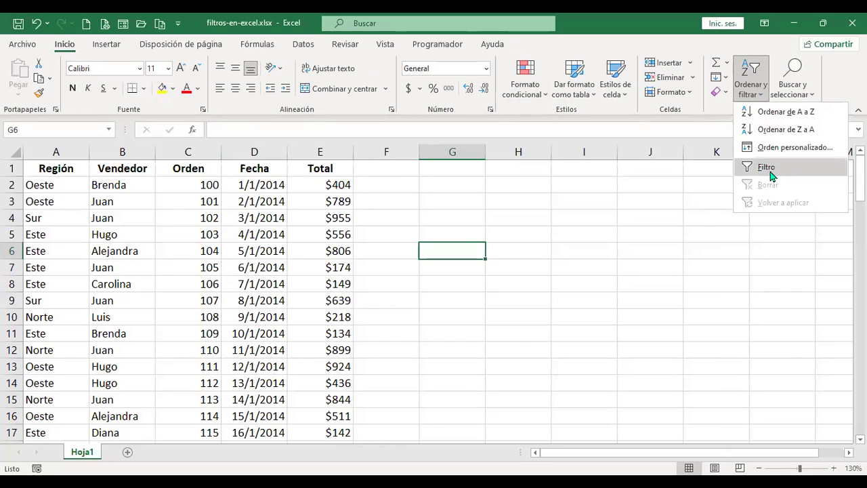
pyautogui.click(226, 162)
pyautogui.hotkey('ctrl', 'shift', 'l')
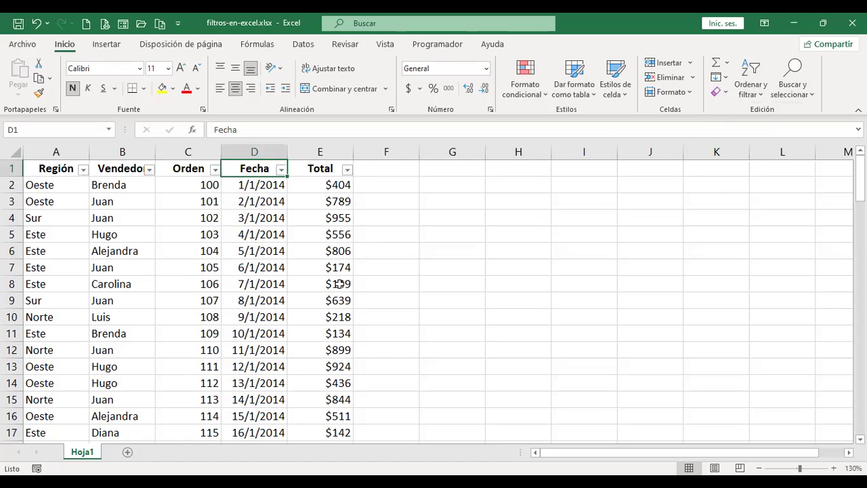
pyautogui.scroll(2, 331, 255)
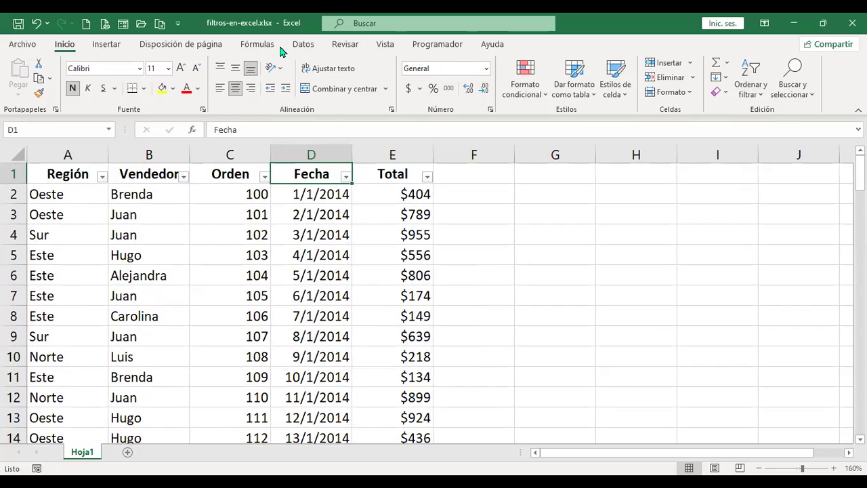
# Examine the advanced filter options for the sales table, then close them without applying anything.
pyautogui.click(305, 47)
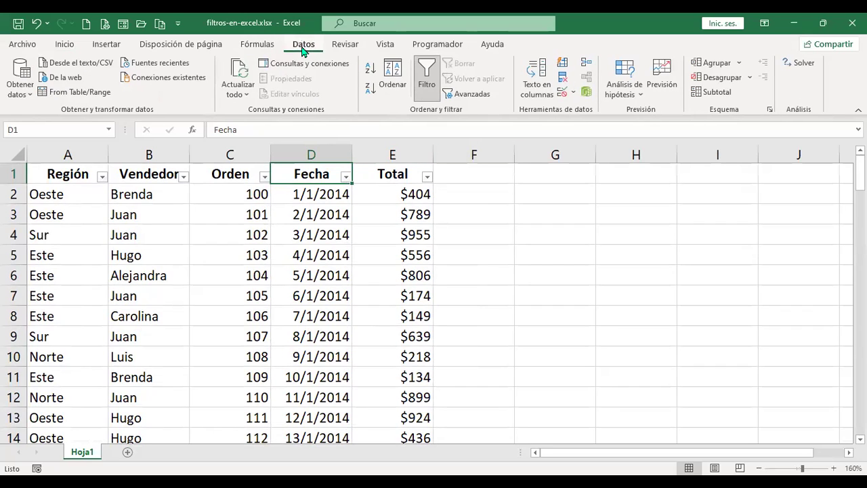
pyautogui.click(479, 99)
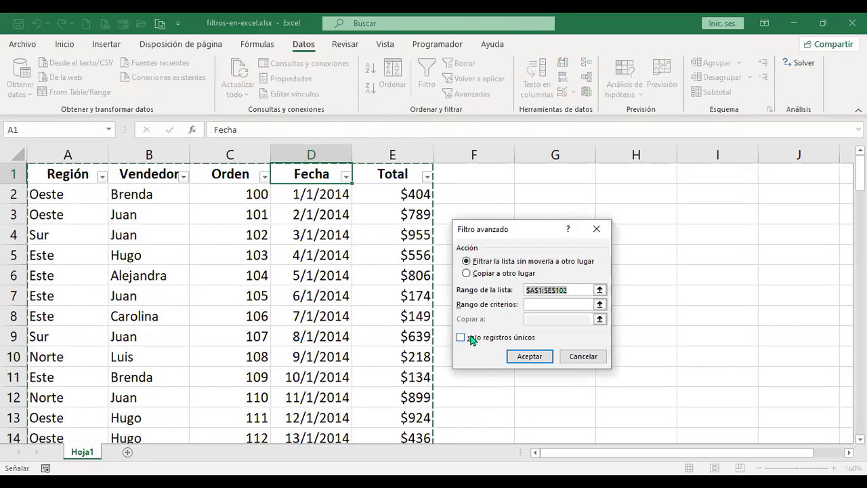
pyautogui.click(586, 359)
# Examine the Fecha, Región and Vendedor entries in the table's first rows, comparing the records in rows 2 and 3.
pyautogui.click(302, 215)
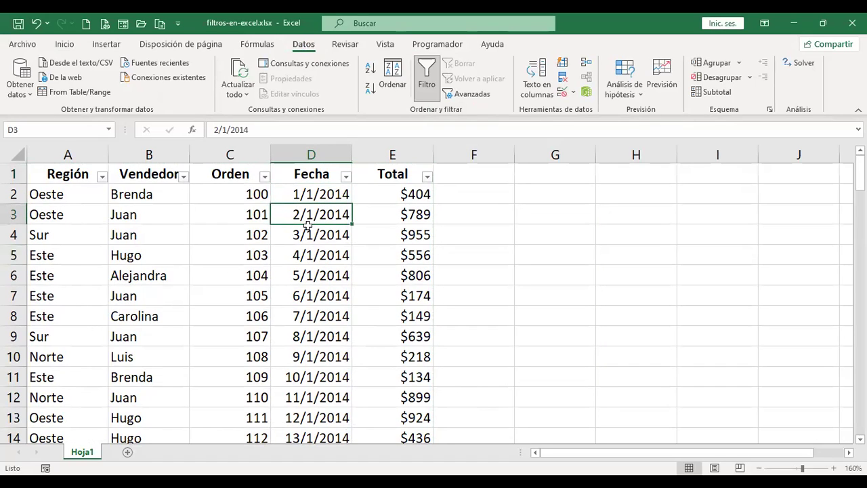
pyautogui.click(306, 195)
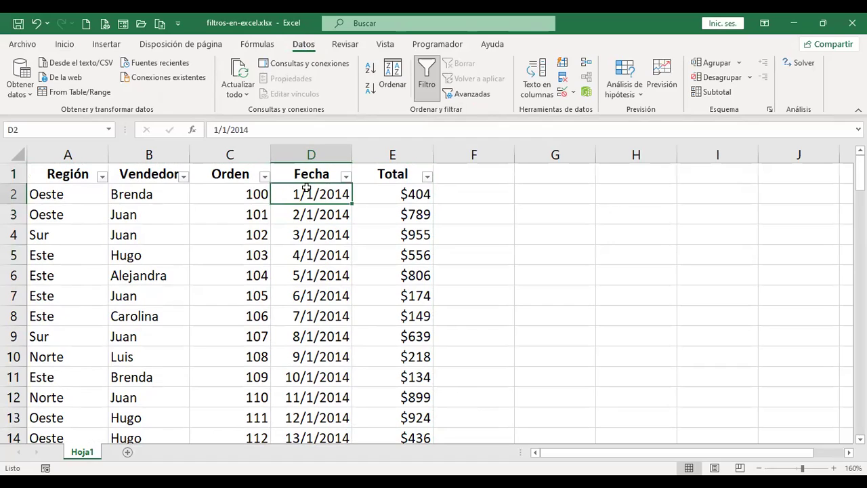
pyautogui.click(311, 338)
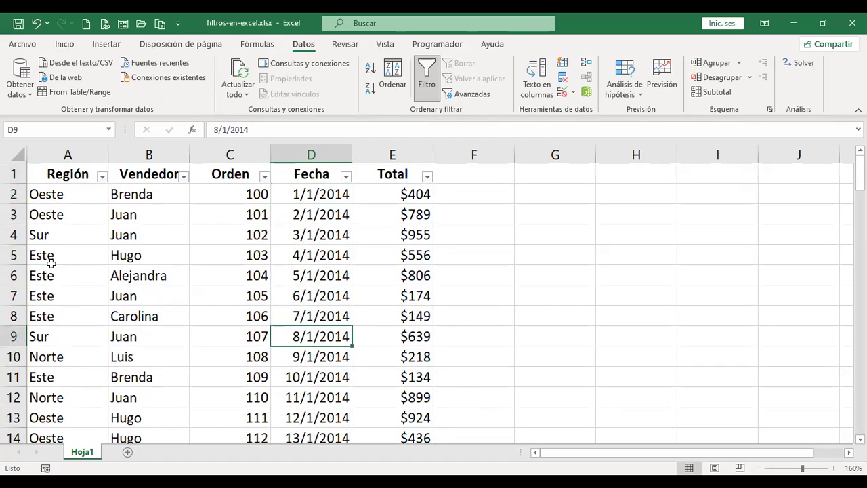
pyautogui.click(61, 194)
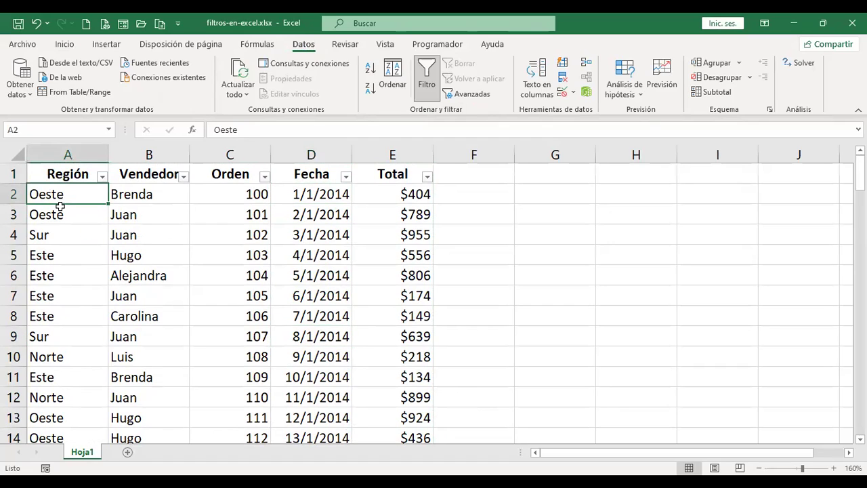
pyautogui.click(59, 211)
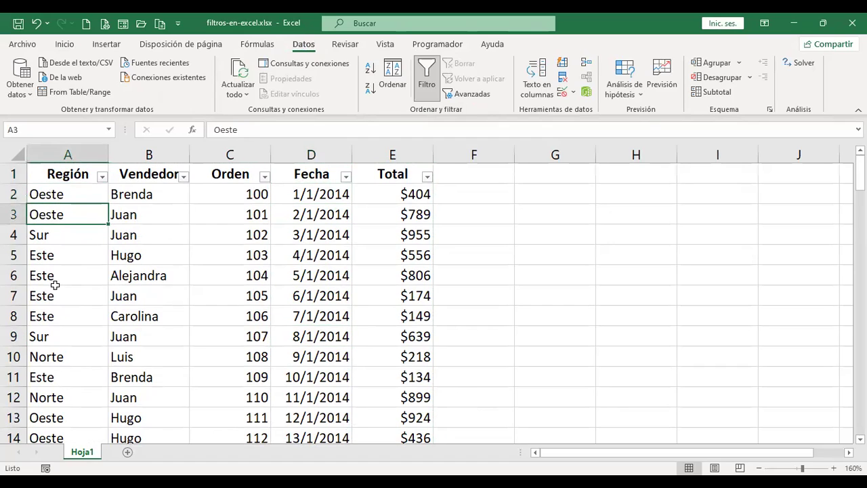
pyautogui.click(154, 196)
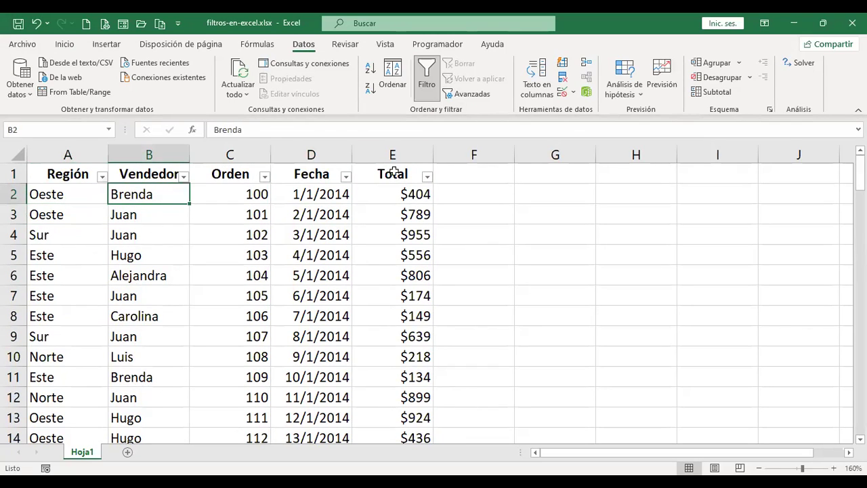
pyautogui.click(300, 193)
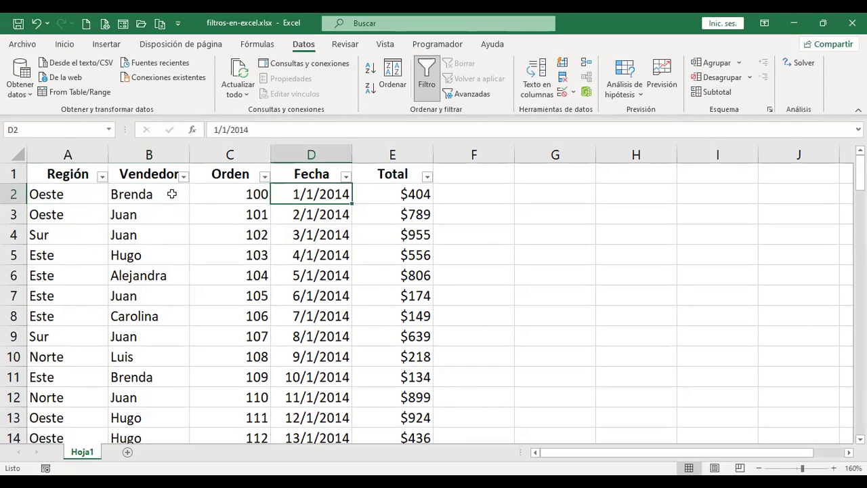
pyautogui.click(14, 193)
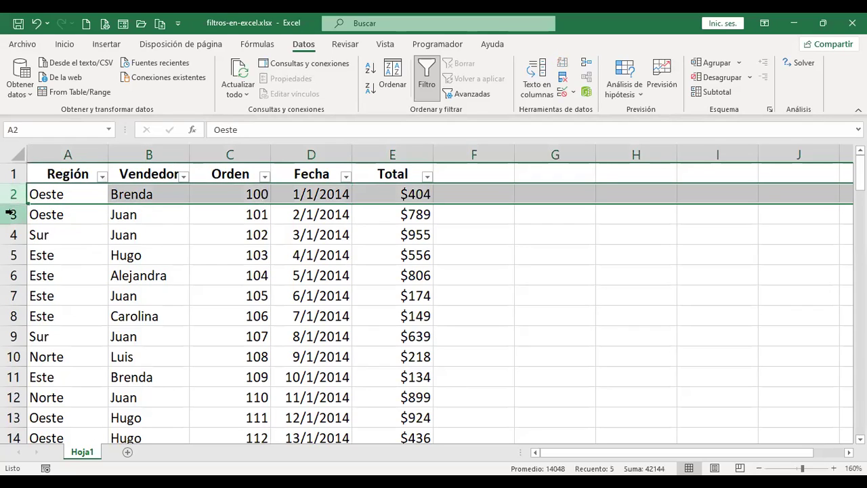
pyautogui.keyDown('ctrl'); pyautogui.click(13, 214); pyautogui.keyUp('ctrl')
pyautogui.click(445, 241)
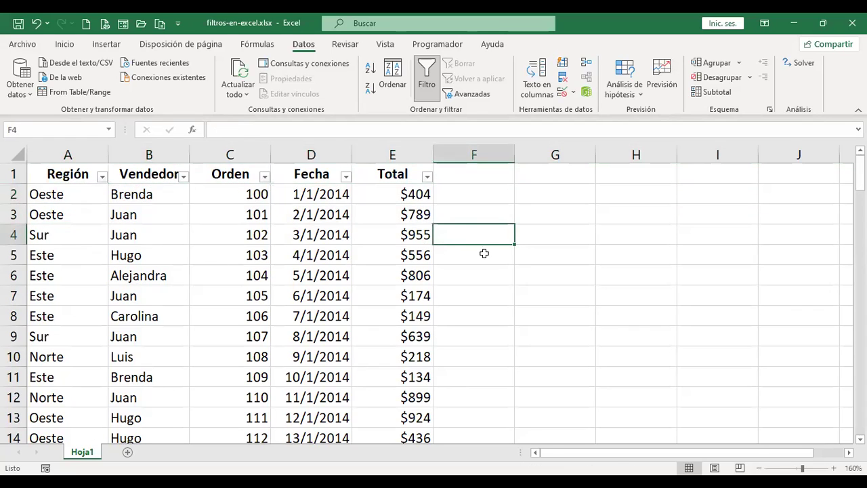
pyautogui.click(485, 216)
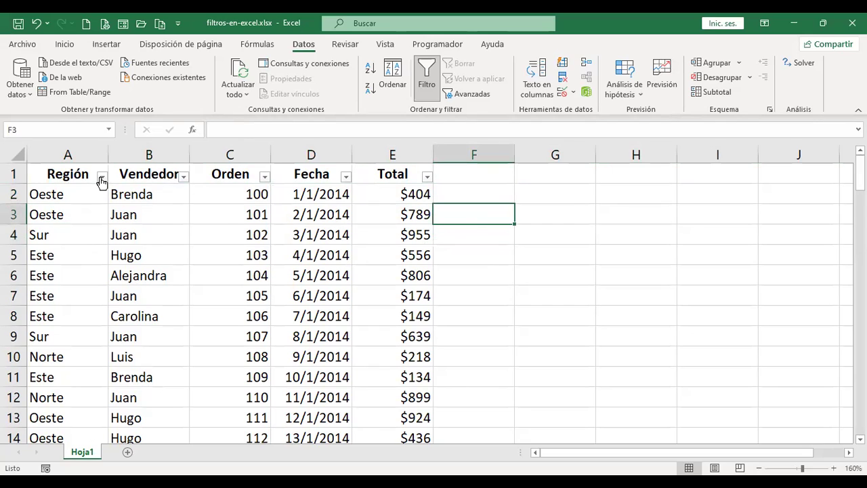
# Examine the first Región entries and the column's filter choices, leaving the filter unchanged.
pyautogui.click(63, 195)
pyautogui.moveTo(63, 194); pyautogui.dragTo(59, 314)
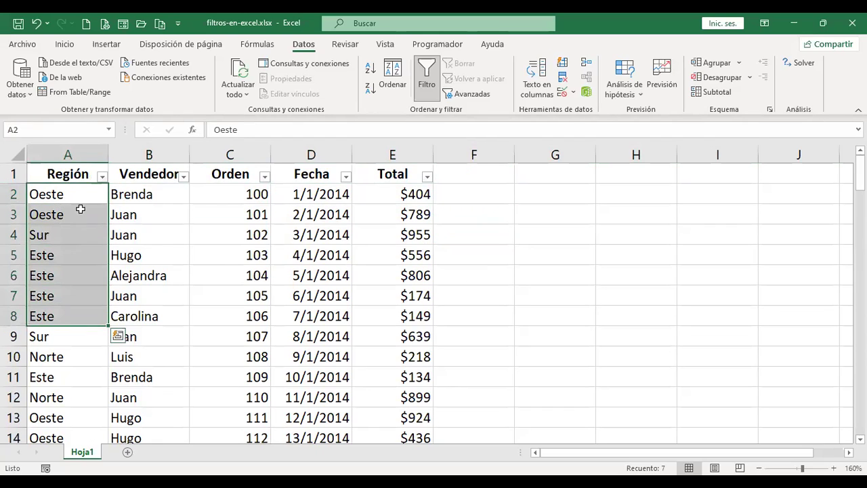
pyautogui.click(101, 175)
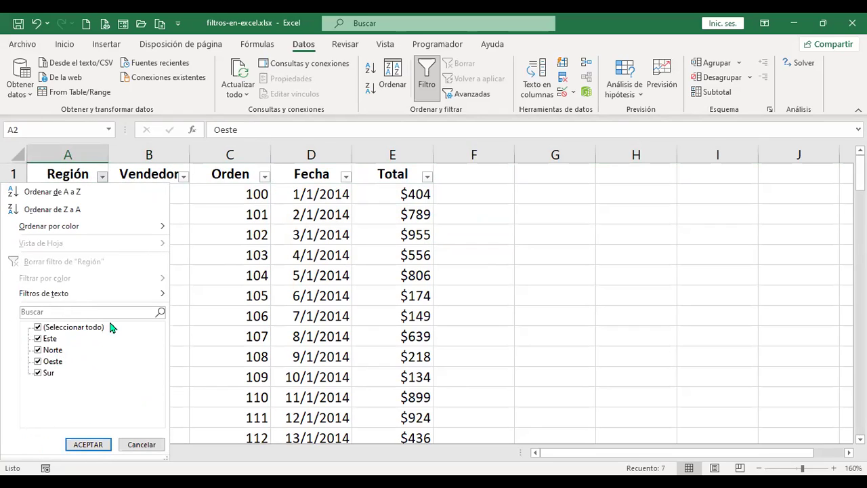
pyautogui.click(154, 448)
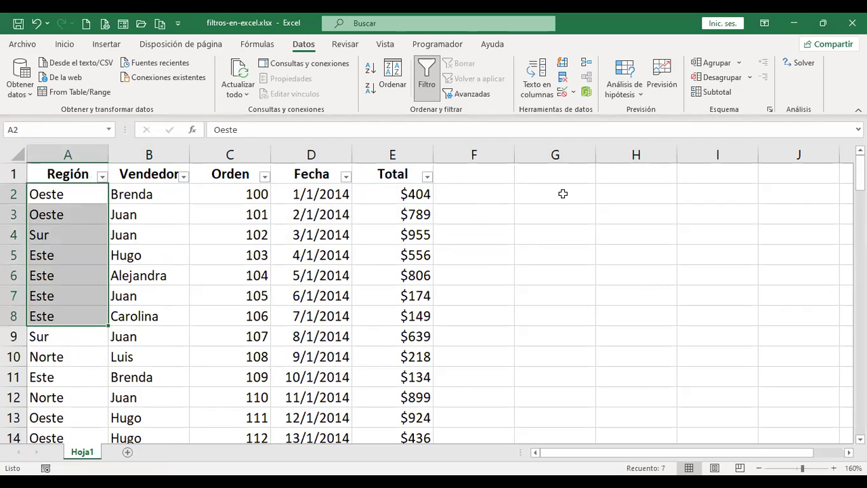
# Examine the filter choices of the Vendedor column, leaving the filter unchanged.
pyautogui.click(183, 176)
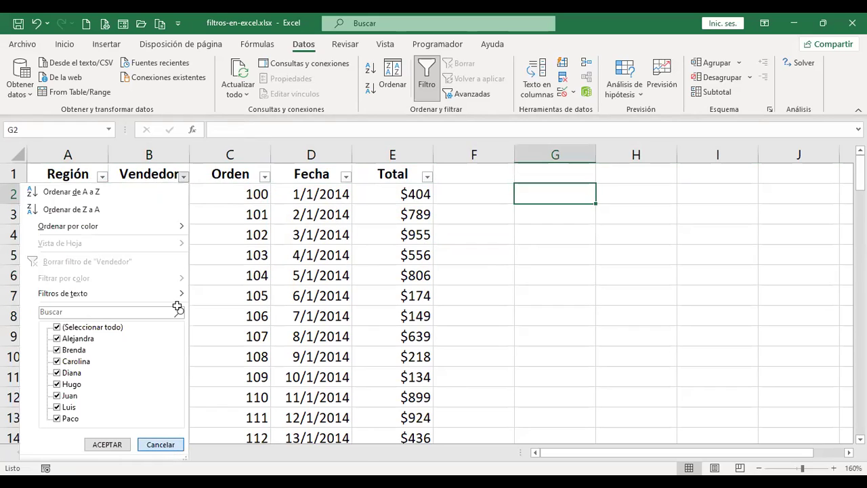
pyautogui.press('Escape')
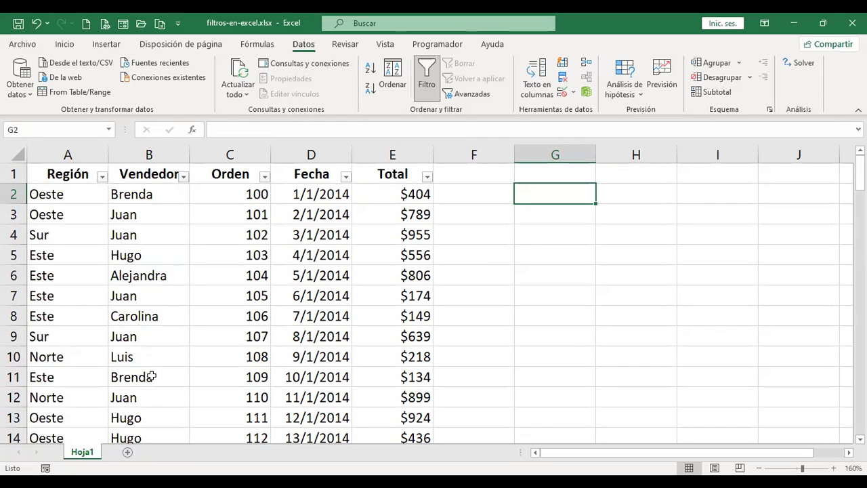
pyautogui.click(184, 176)
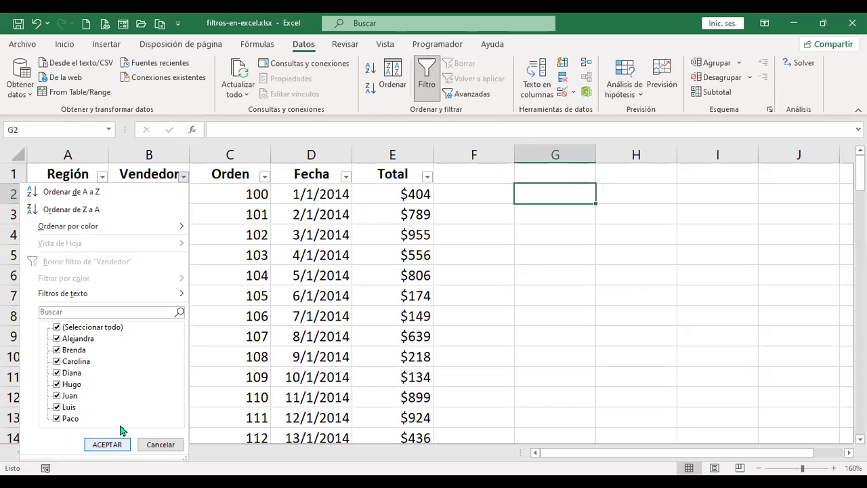
pyautogui.click(158, 446)
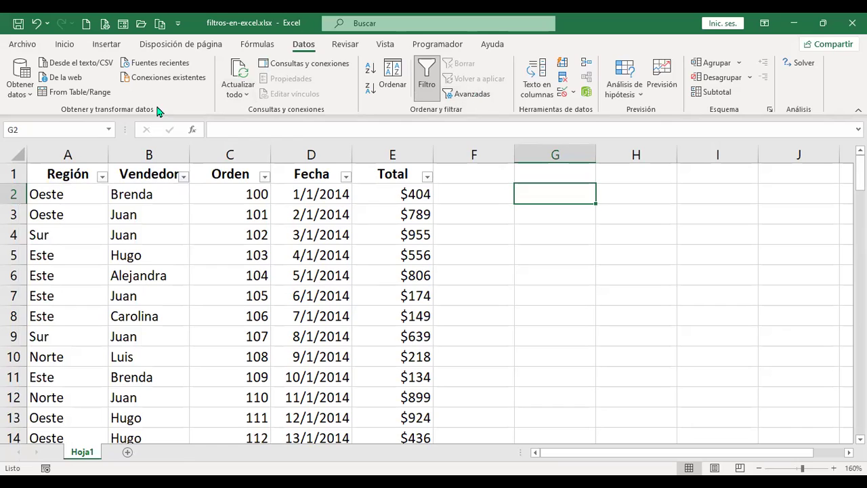
# Copy the Región heading from cell A1 into cell G1.
pyautogui.click(62, 176)
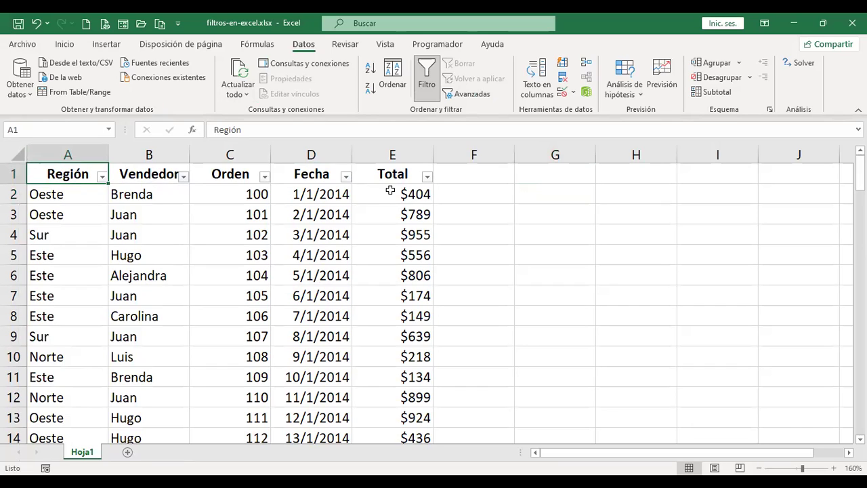
pyautogui.hotkey('ctrl', 'c')
pyautogui.press('Right')
pyautogui.press('Right')
pyautogui.press('Right')
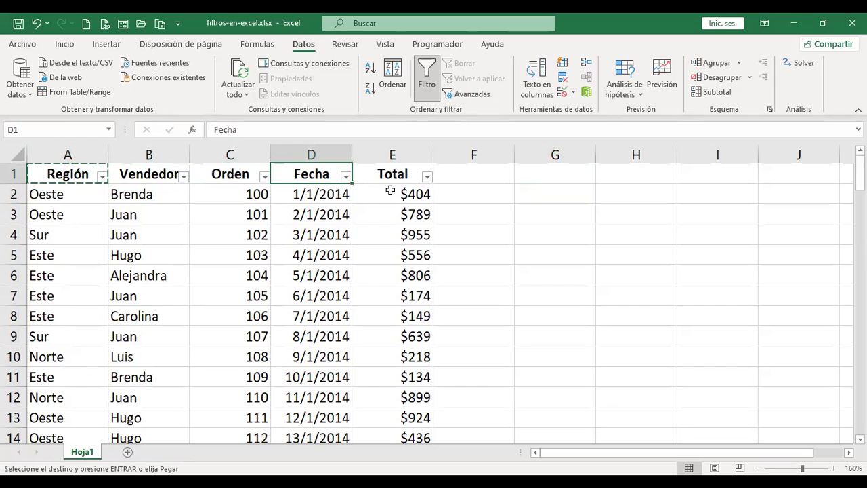
pyautogui.press('Right')
pyautogui.press('Right')
pyautogui.press('Right')
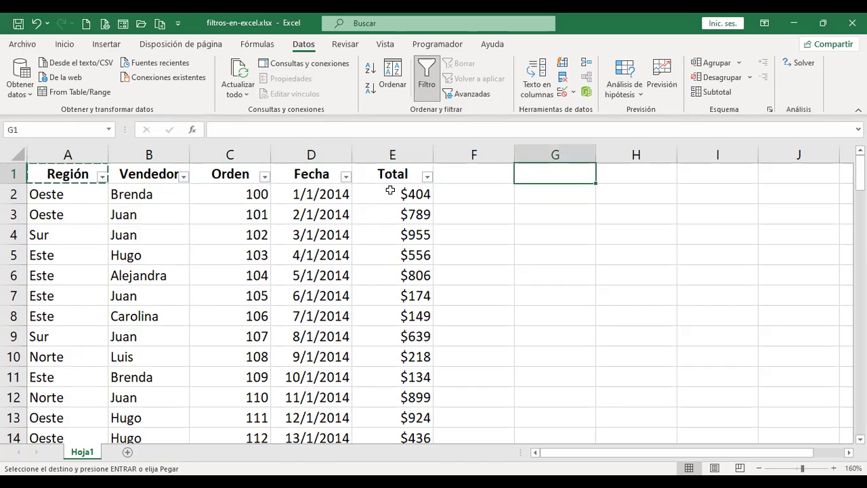
pyautogui.hotkey('ctrl', 'v')
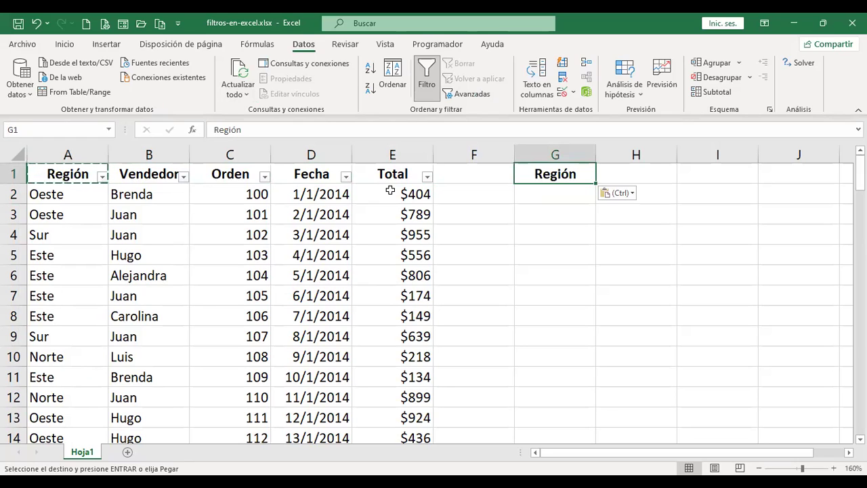
# Copy the Vendedor heading from cell B1 into cell H1.
pyautogui.click(147, 179)
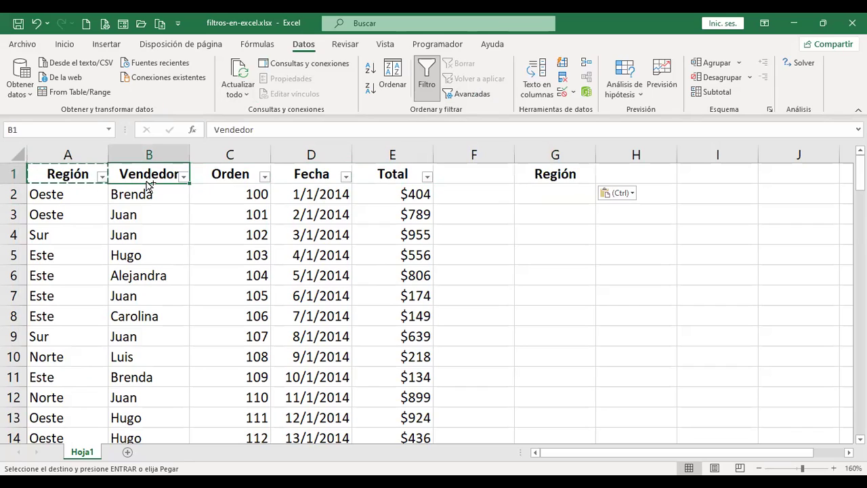
pyautogui.hotkey('ctrl', 'c')
pyautogui.click(615, 178)
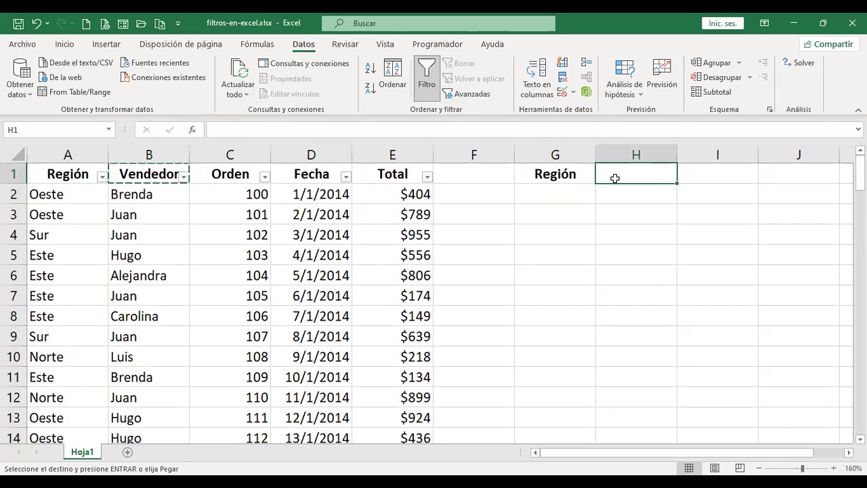
pyautogui.hotkey('ctrl', 'v')
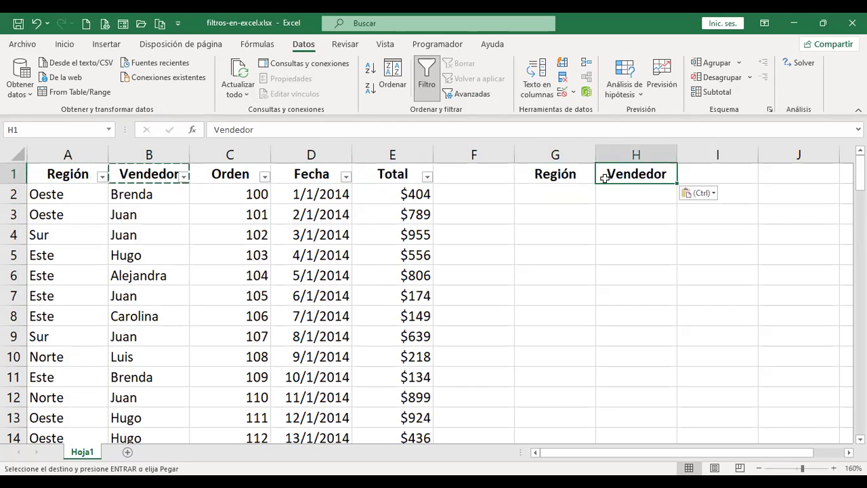
pyautogui.click(557, 195)
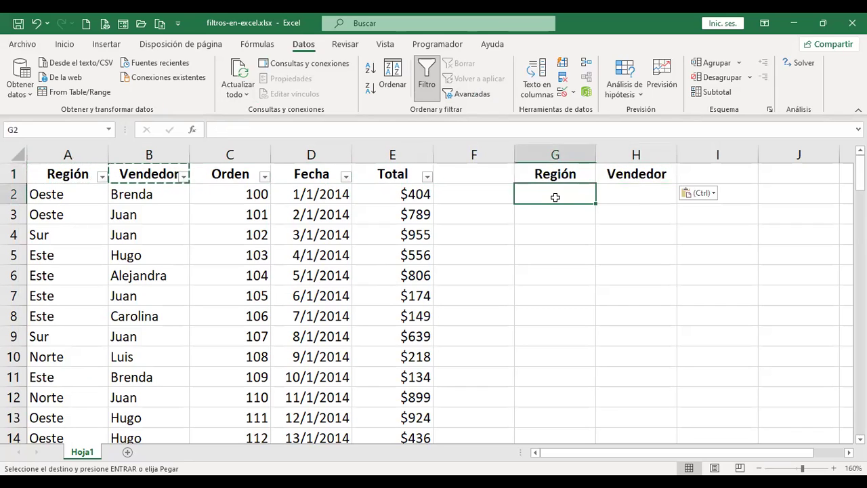
# Select the whole Región column of the table, from its heading in A1 down to row 102.
pyautogui.click(71, 175)
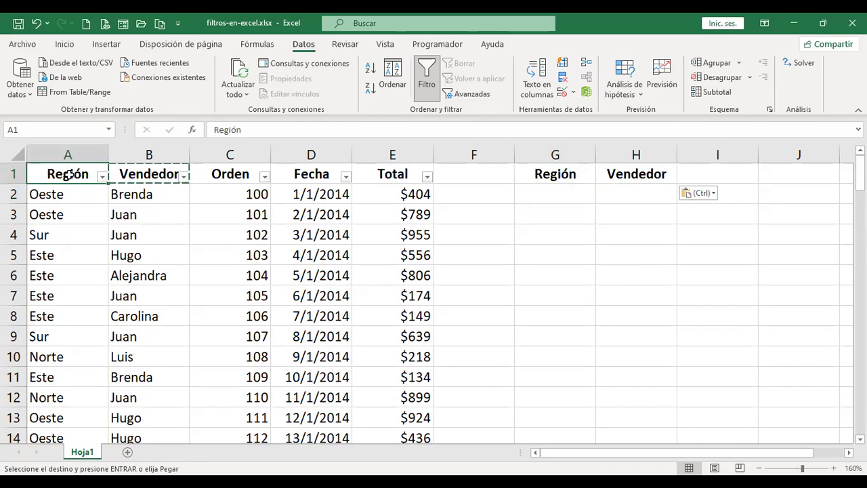
pyautogui.hotkey('ctrl', 'shift', 'Down')
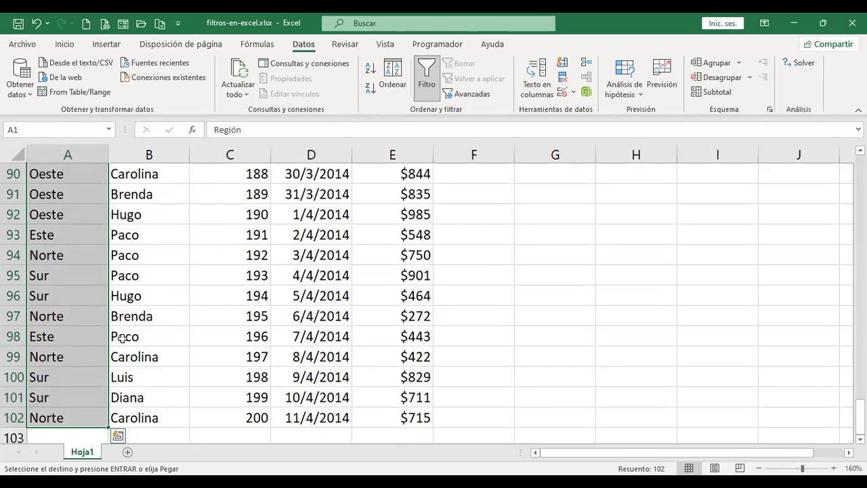
pyautogui.scroll(20, 121, 338)
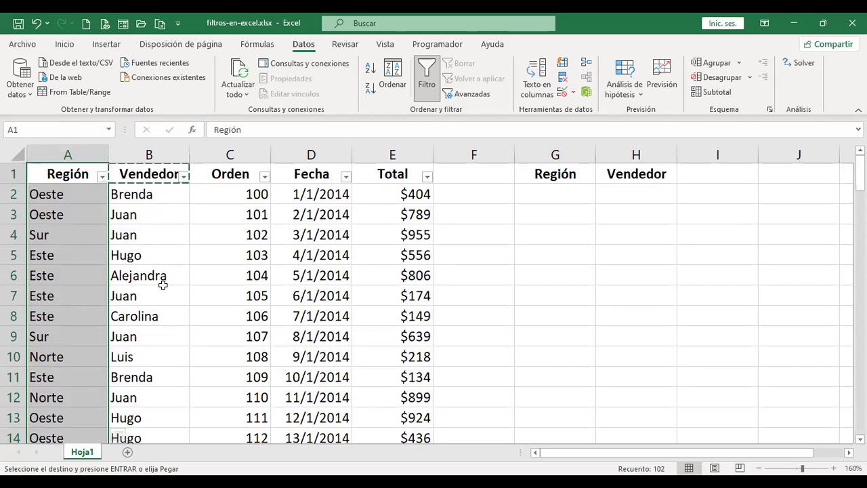
# Enter the shortcut note "Ctrl + Retroceso" in cell G4.
pyautogui.click(544, 232)
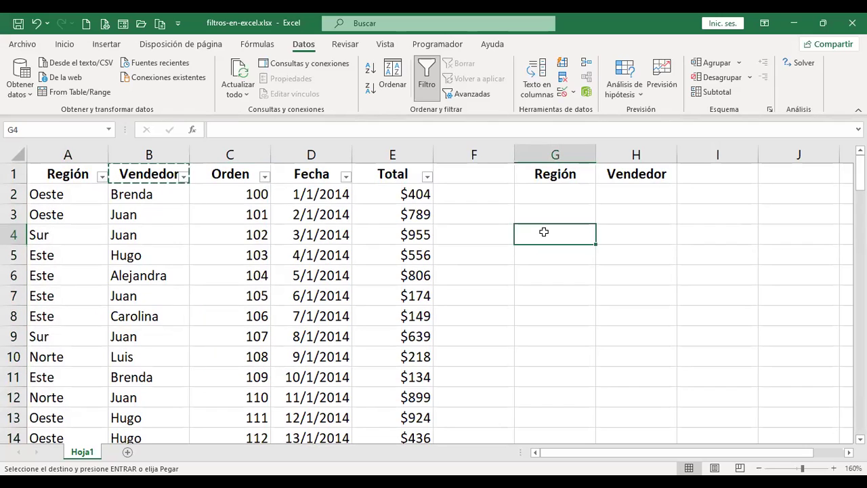
pyautogui.write('Ctrl +')
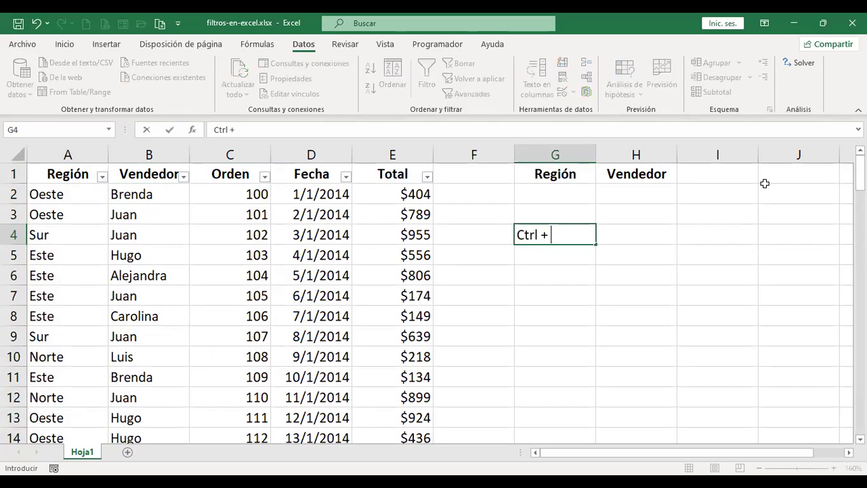
pyautogui.write(' Retr')
pyautogui.write('oceso')
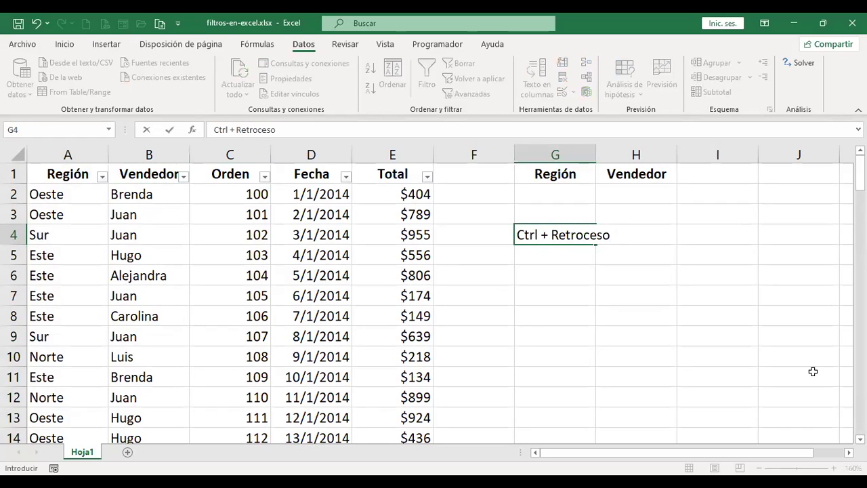
pyautogui.press('BackSpace')
pyautogui.click(708, 300)
pyautogui.click(577, 235)
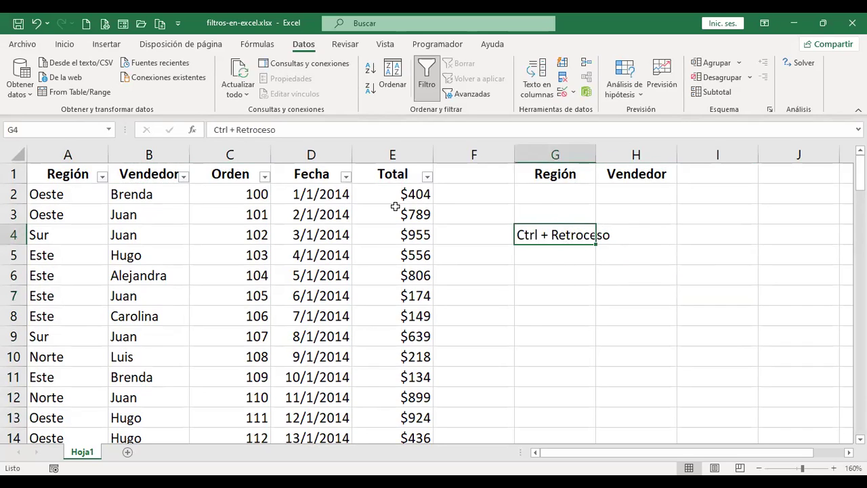
# Select the Región range A1:A102 and return to its first cell, and clear the shortcut note from G4.
pyautogui.click(61, 175)
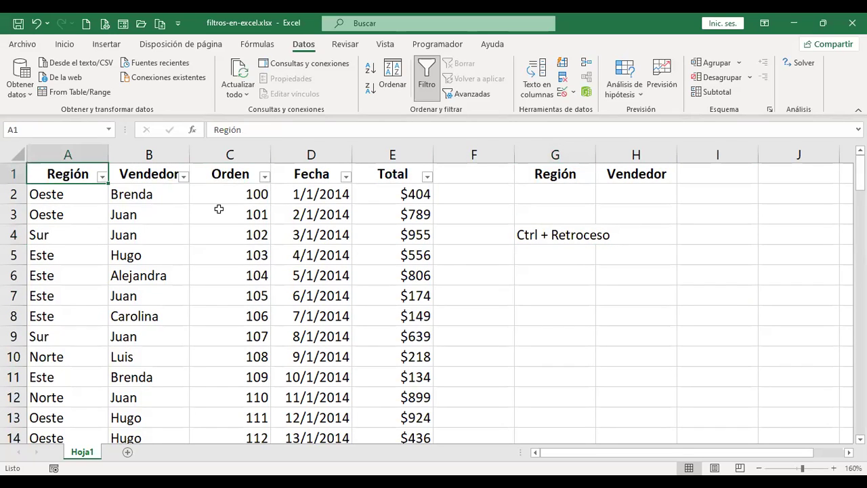
pyautogui.hotkey('ctrl', 'shift', 'Down')
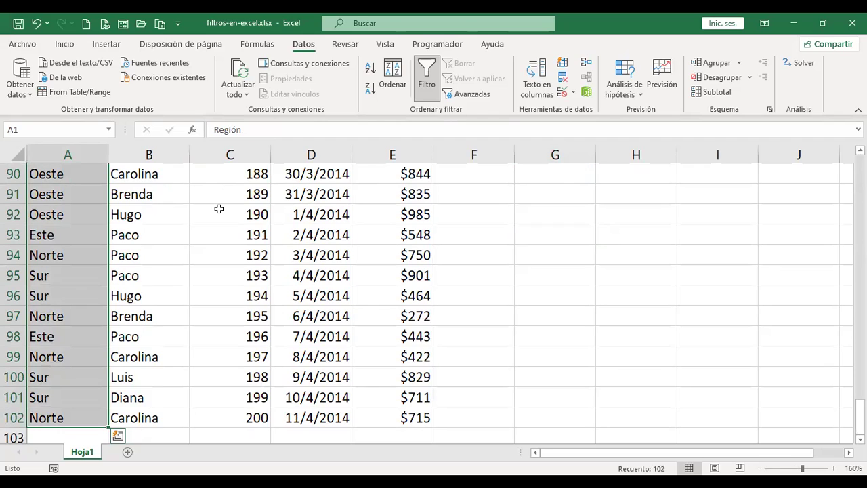
pyautogui.hotkey('ctrl', 'BackSpace')
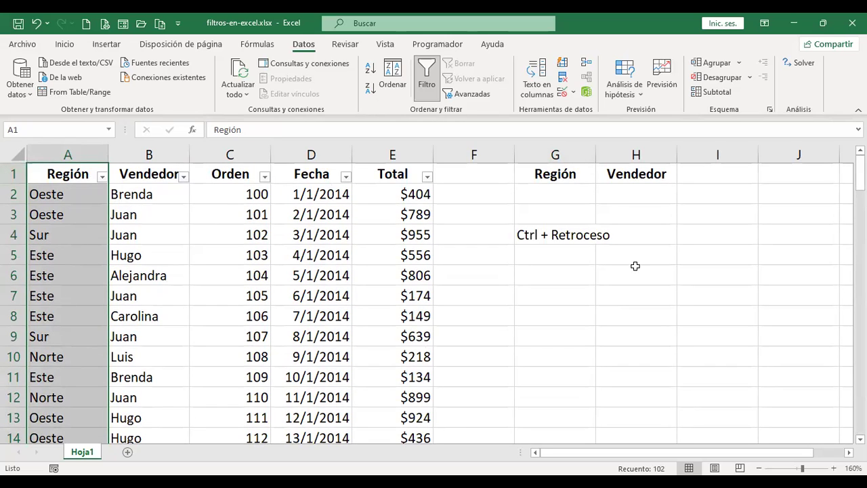
pyautogui.click(566, 235)
pyautogui.press('Delete')
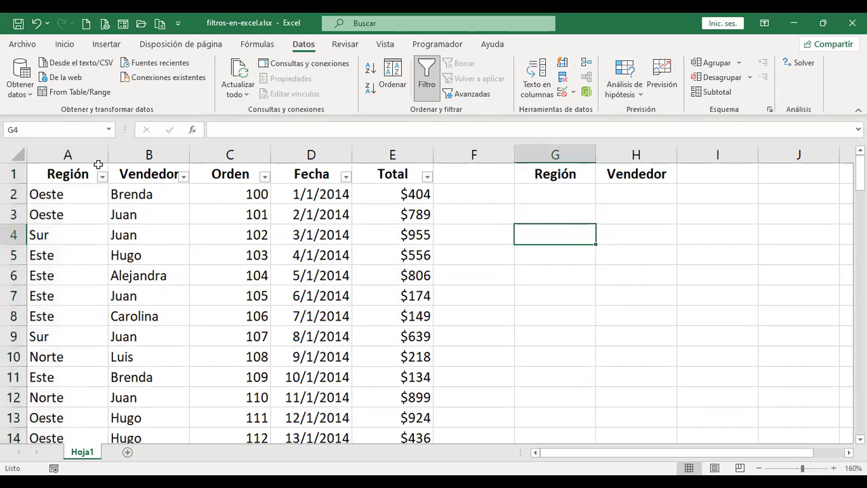
# Start an advanced filter from the Región range A1:A102, with the results copied to another location.
pyautogui.click(71, 174)
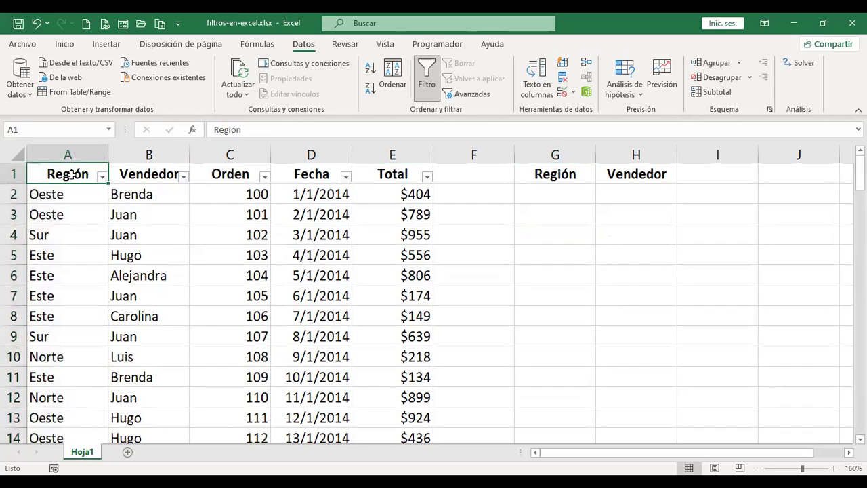
pyautogui.hotkey('ctrl', 'shift', 'Down')
pyautogui.hotkey('ctrl', 'BackSpace')
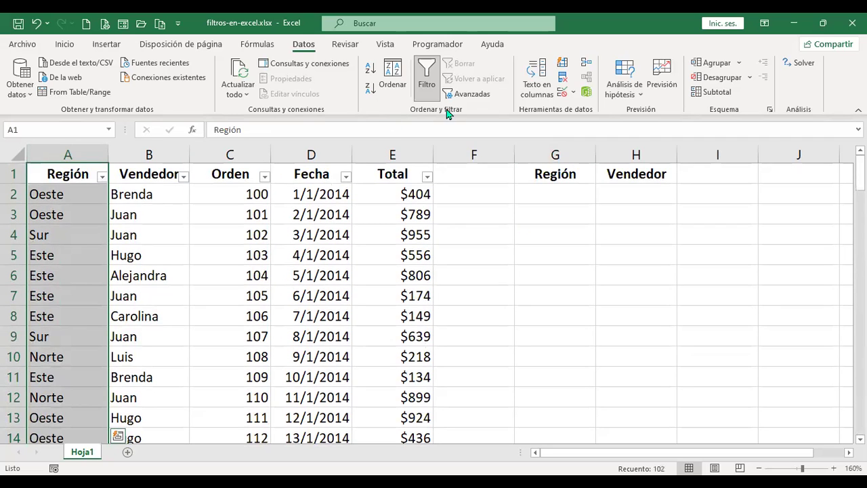
pyautogui.click(461, 95)
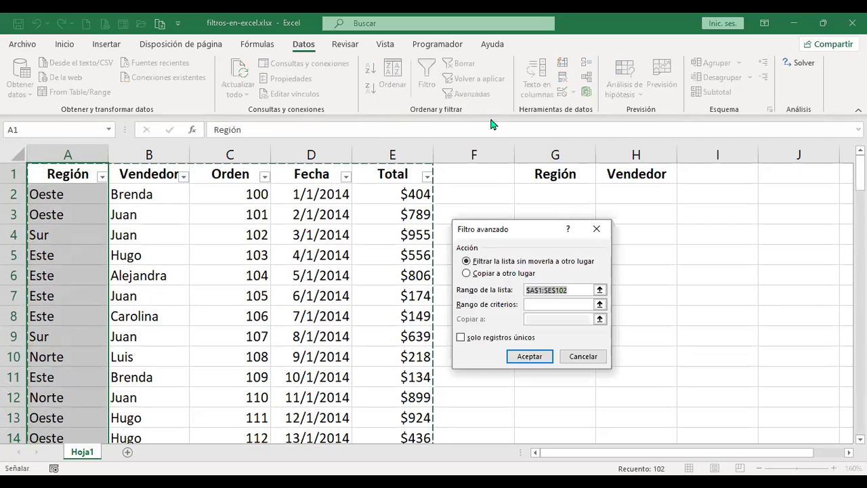
pyautogui.click(467, 274)
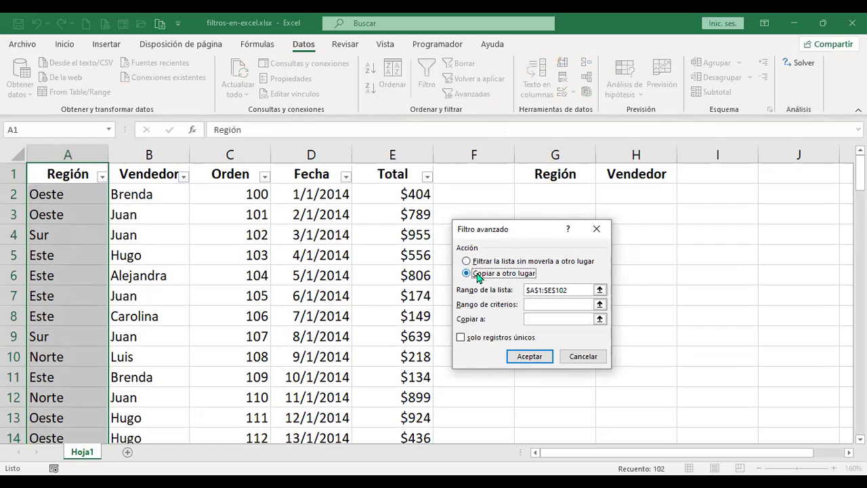
# Replace the advanced filter's list range with the Región column, A1:A102.
pyautogui.click(577, 290)
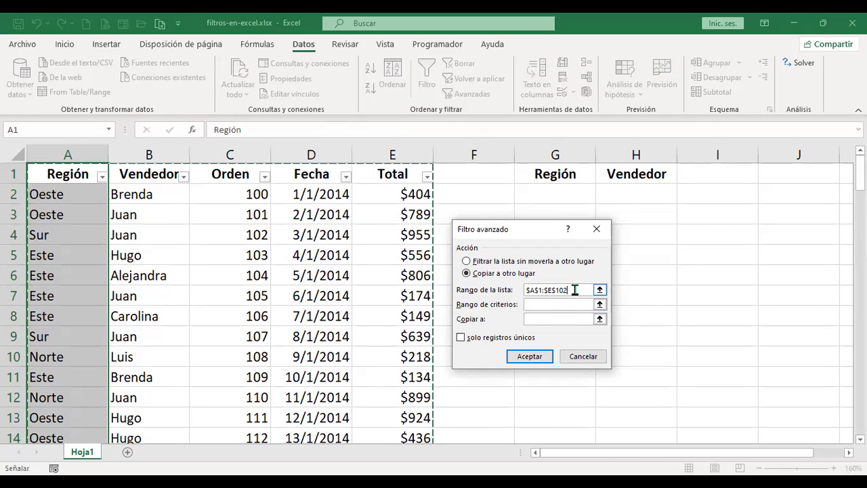
pyautogui.moveTo(576, 290); pyautogui.dragTo(523, 290)
pyautogui.press('BackSpace')
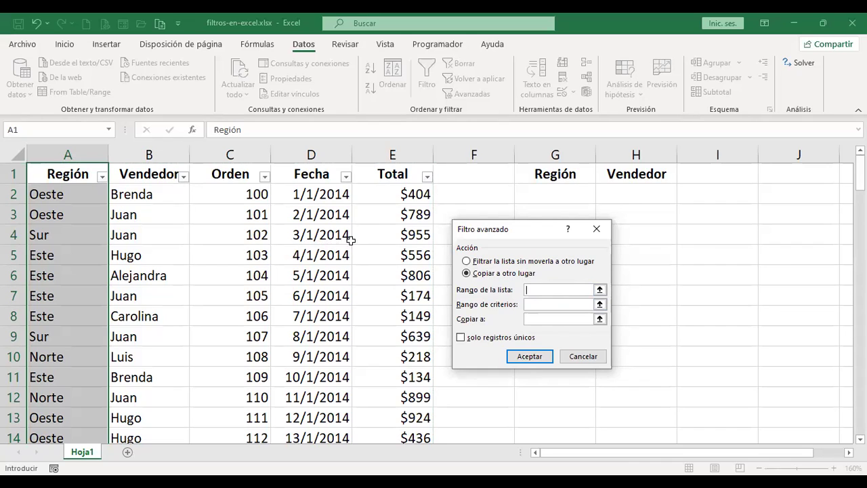
pyautogui.click(66, 175)
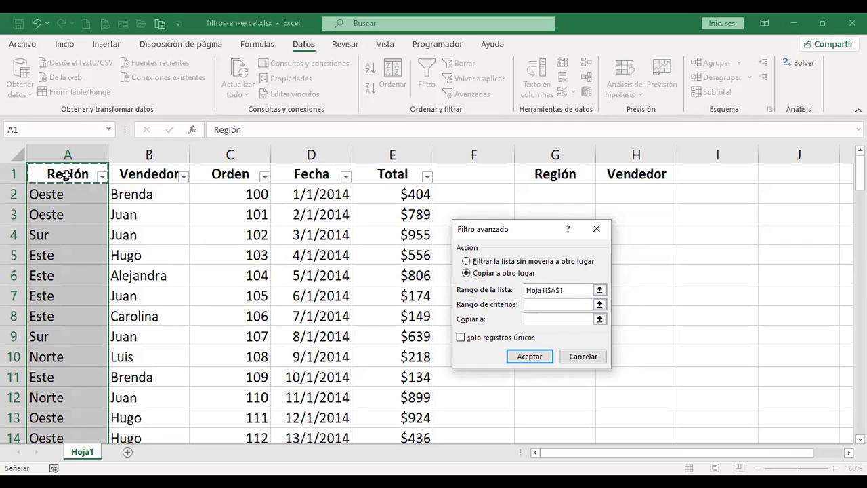
pyautogui.hotkey('ctrl', 'shift', 'Down')
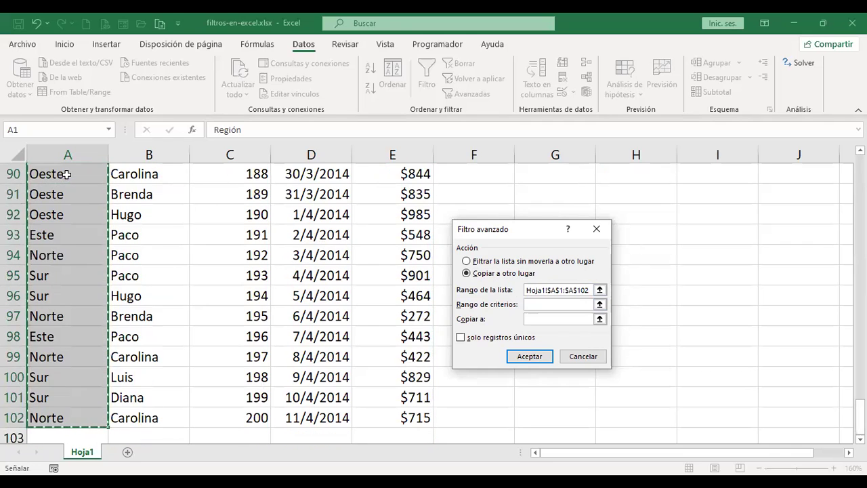
pyautogui.scroll(20, 66, 175)
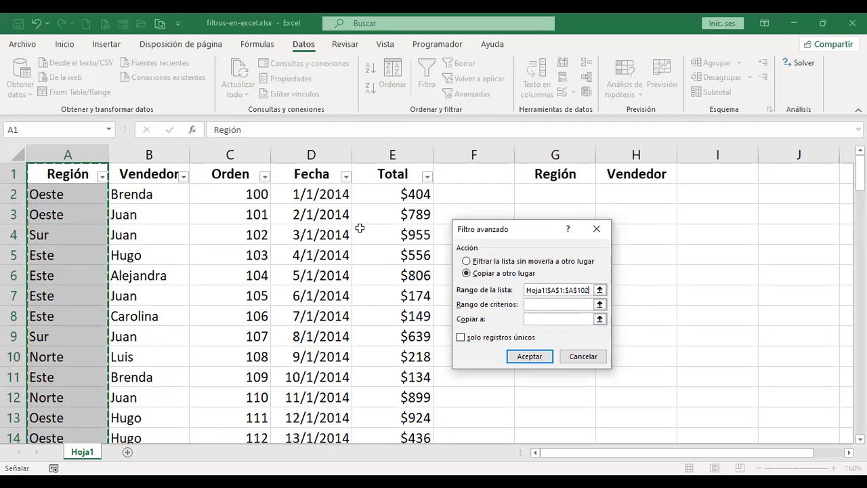
# Set G1 as the copy destination with unique records only, and apply the advanced filter.
pyautogui.click(544, 307)
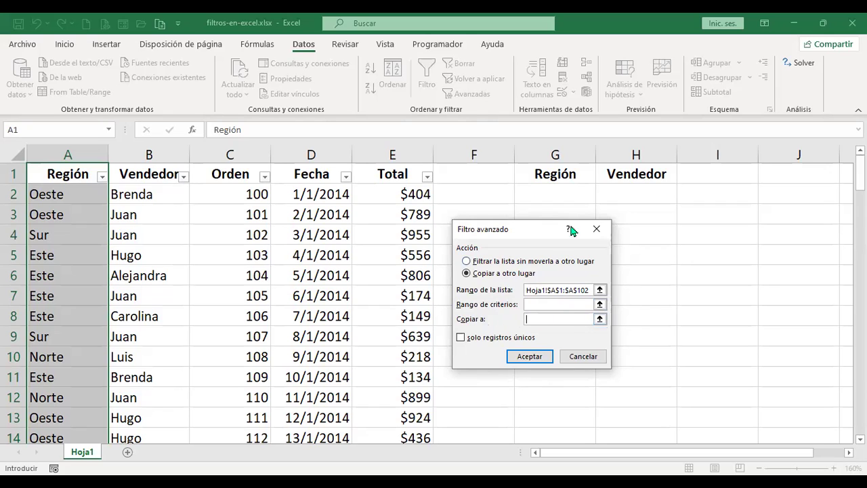
pyautogui.click(571, 173)
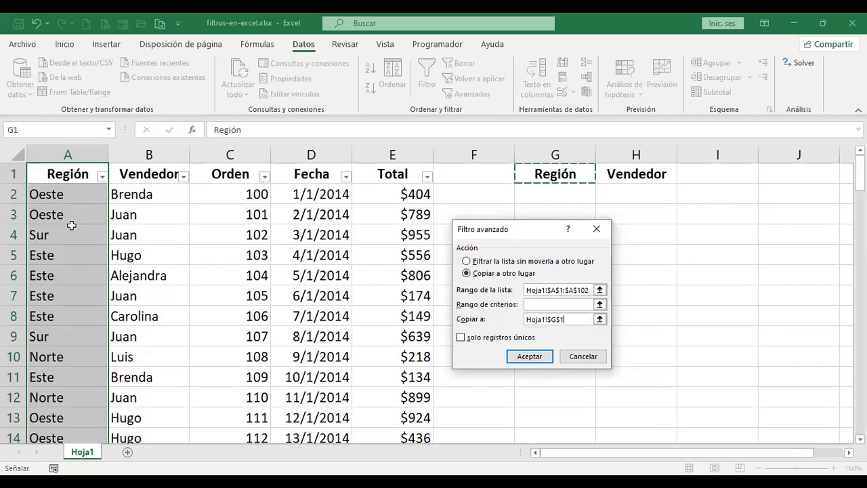
pyautogui.click(462, 340)
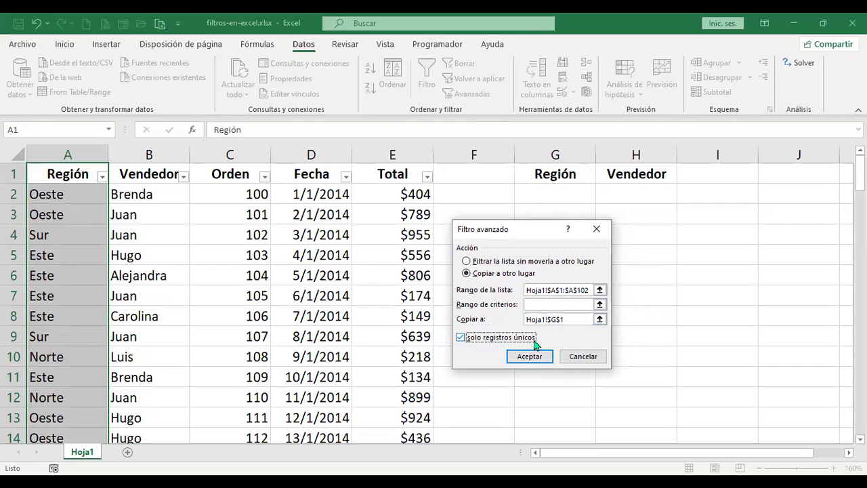
pyautogui.click(541, 360)
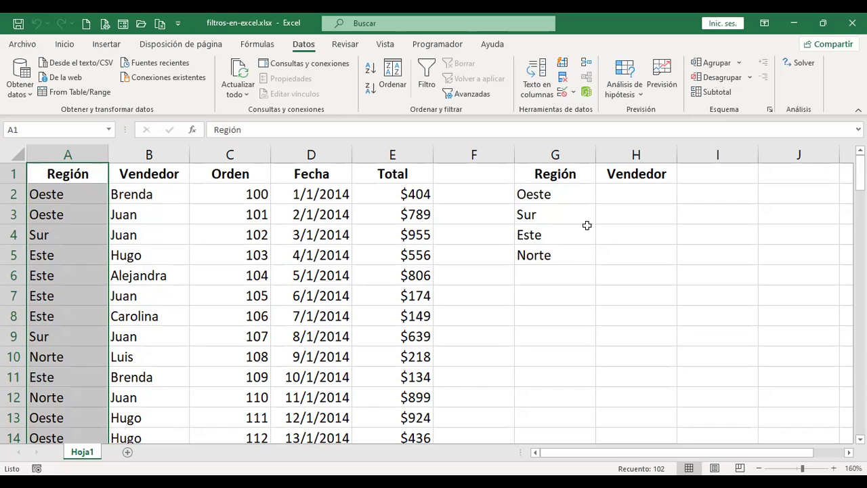
pyautogui.click(581, 196)
pyautogui.moveTo(579, 203); pyautogui.dragTo(573, 252)
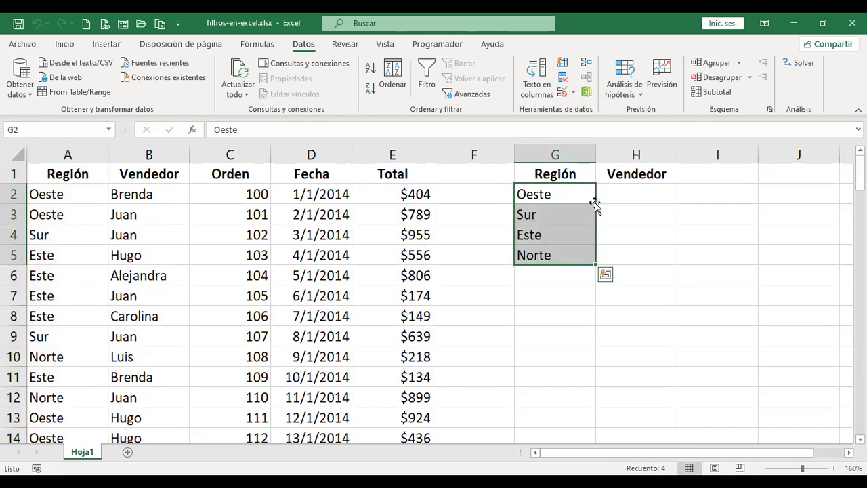
# Start another advanced filter that copies to another location, using the Vendedor column B1:B102 as the list range.
pyautogui.click(619, 195)
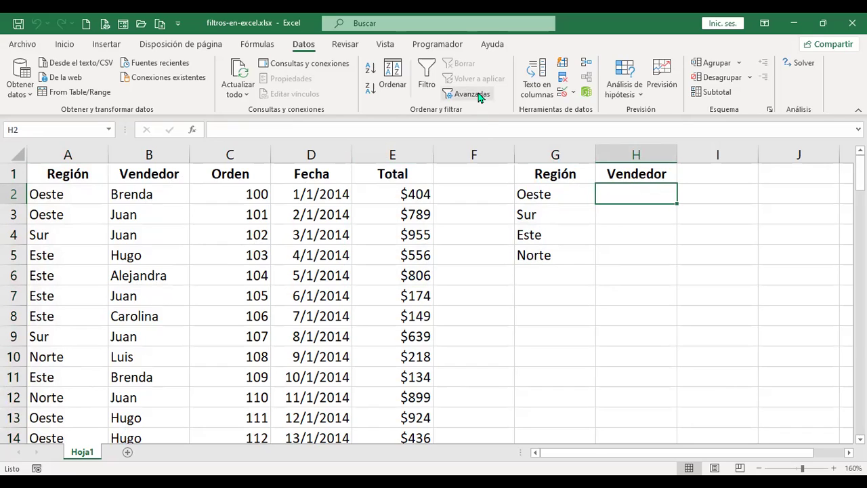
pyautogui.click(478, 96)
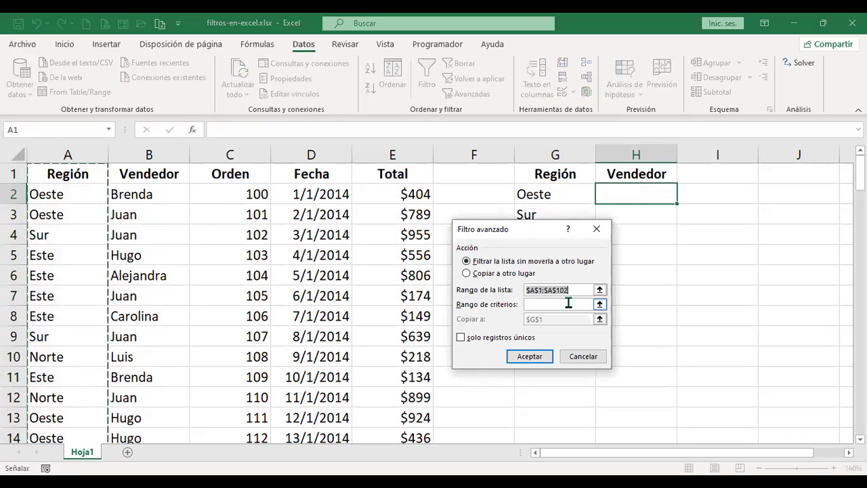
pyautogui.click(470, 275)
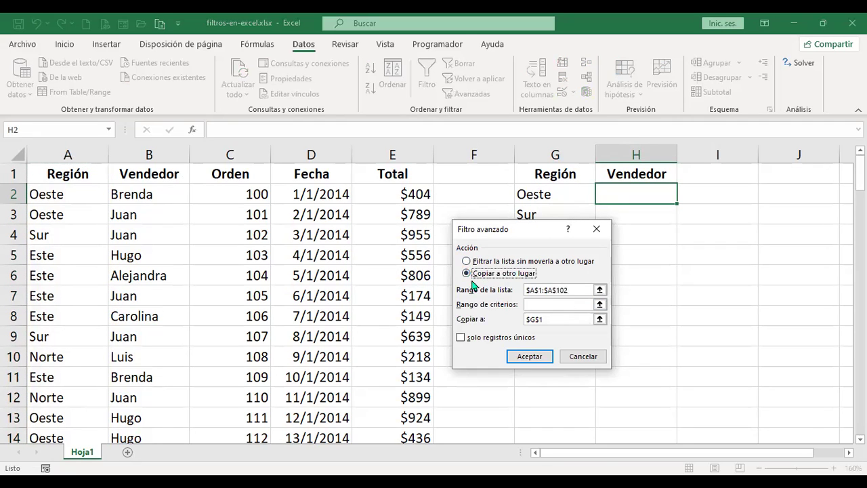
pyautogui.moveTo(575, 292); pyautogui.dragTo(509, 292)
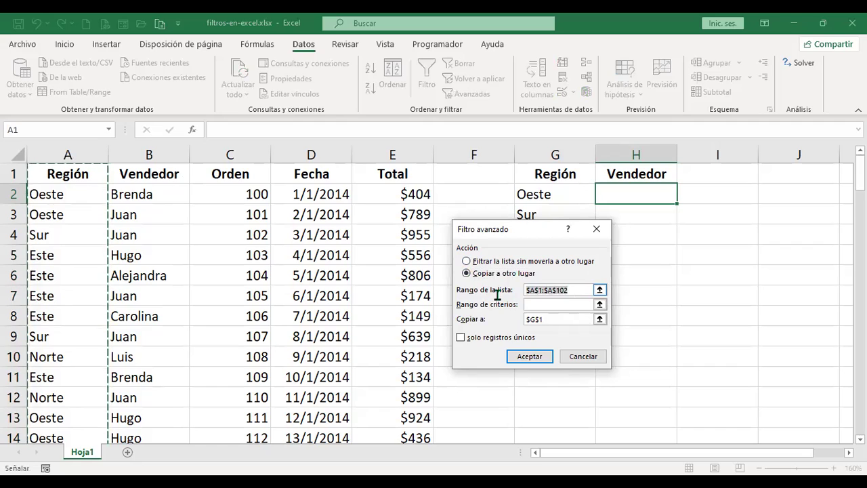
pyautogui.press('BackSpace')
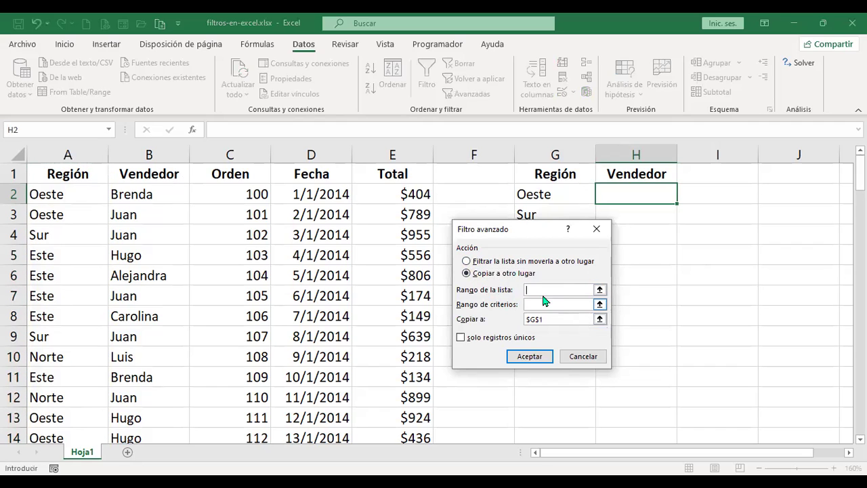
pyautogui.click(168, 174)
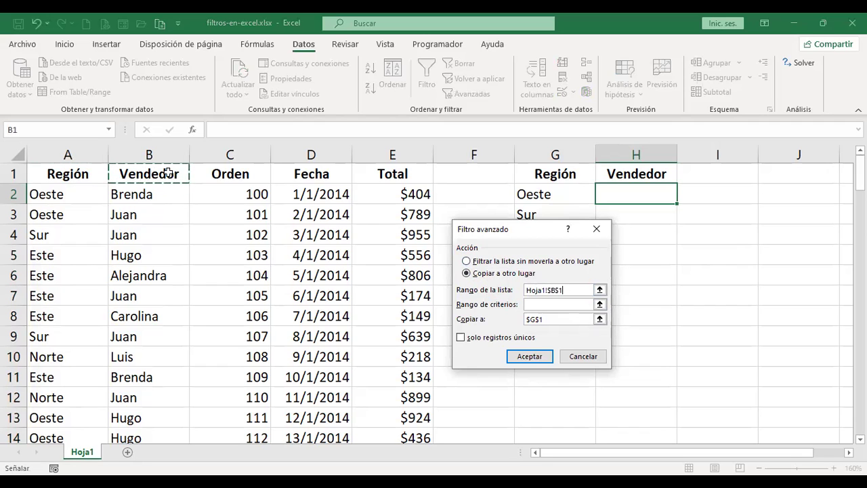
pyautogui.hotkey('ctrl', 'shift', 'Down')
pyautogui.scroll(20, 168, 174)
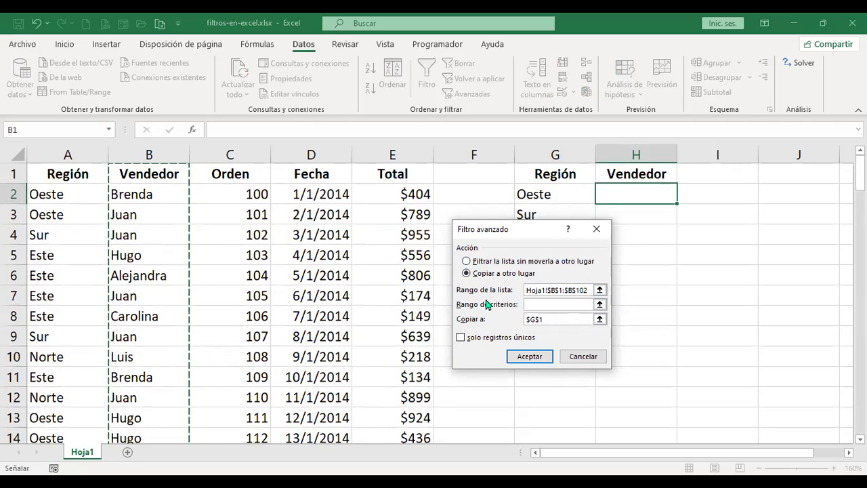
# Change the advanced filter's copy destination to the Vendedor heading in H1, leaving the criteria range empty.
pyautogui.click(536, 303)
pyautogui.click(554, 319)
pyautogui.click(554, 319)
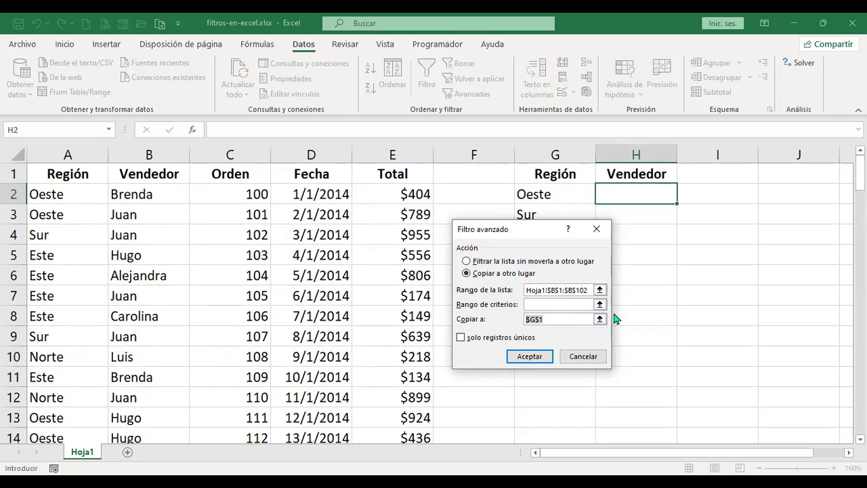
pyautogui.press('BackSpace')
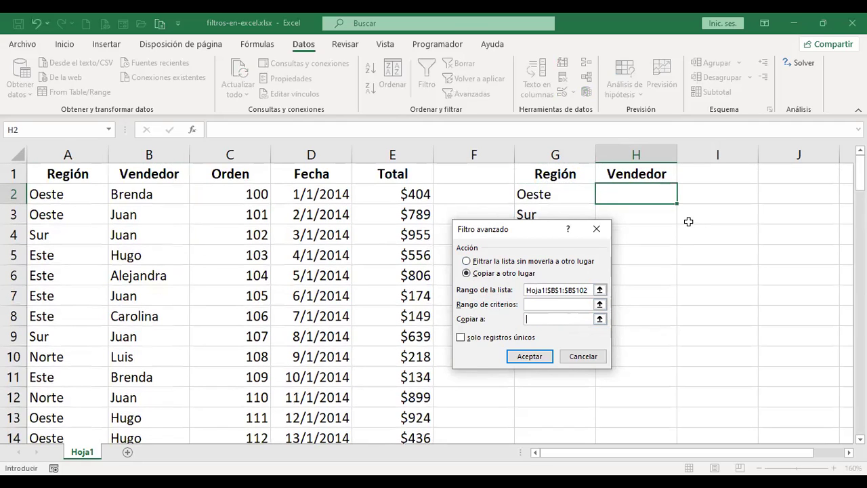
pyautogui.click(647, 174)
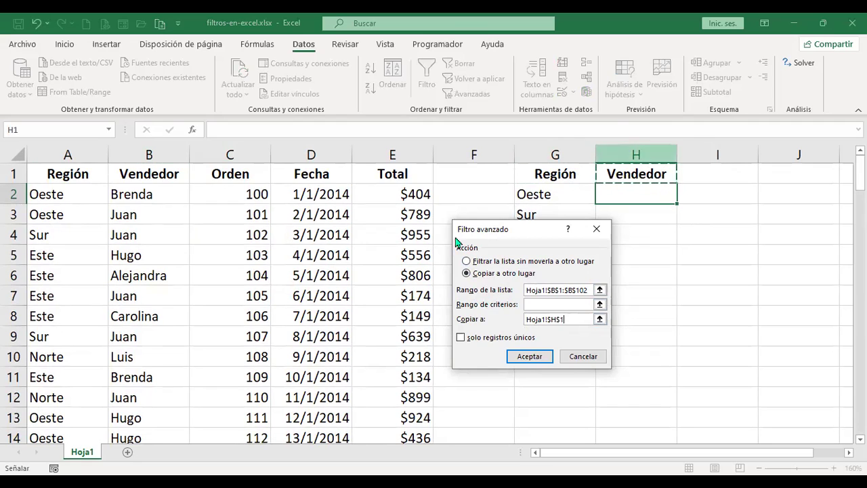
# Limit the advanced filter to unique records and apply it to extract the Vendedor list in column H.
pyautogui.click(461, 337)
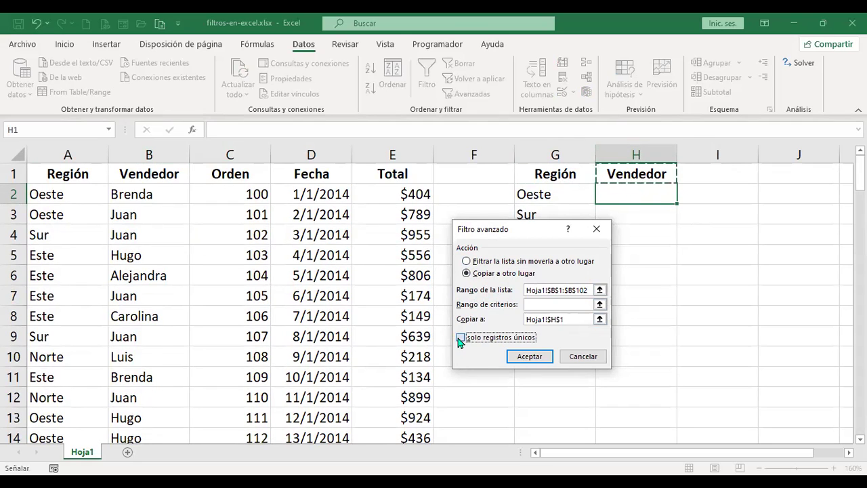
pyautogui.click(530, 357)
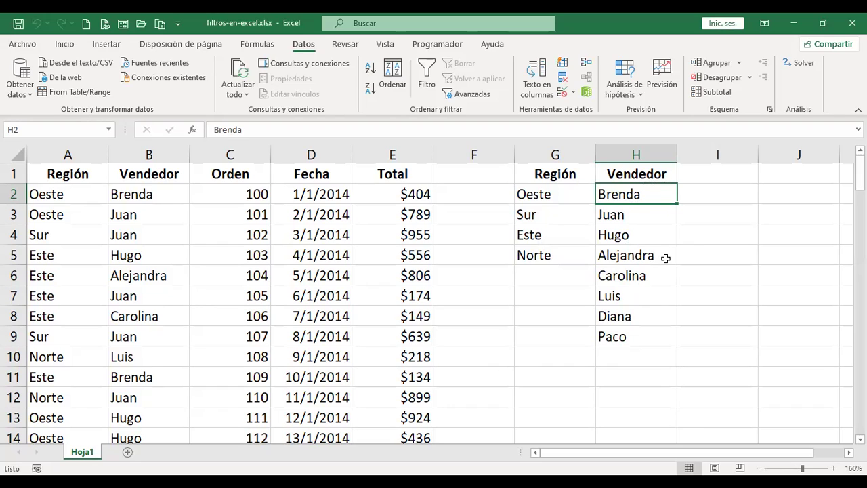
pyautogui.click(626, 356)
pyautogui.click(588, 374)
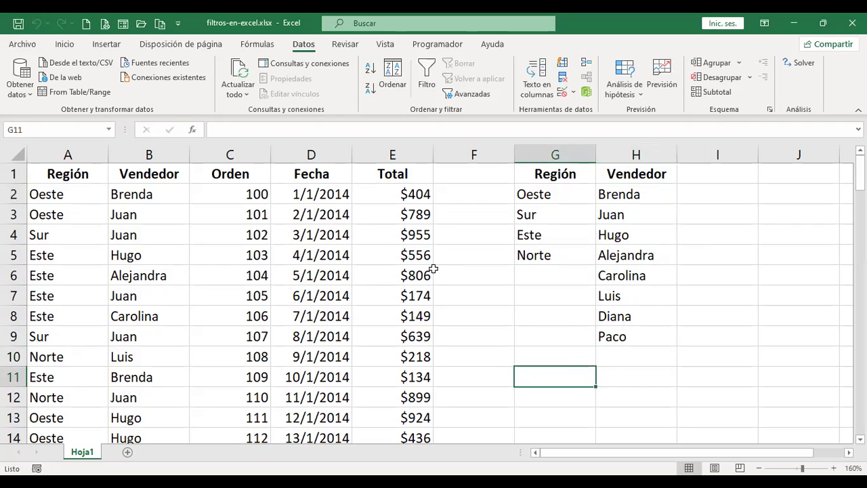
pyautogui.click(462, 96)
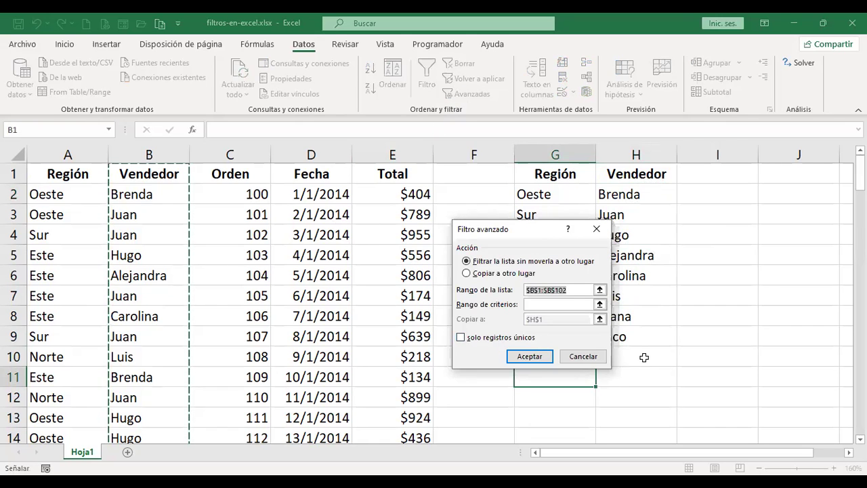
pyautogui.click(584, 356)
pyautogui.click(705, 195)
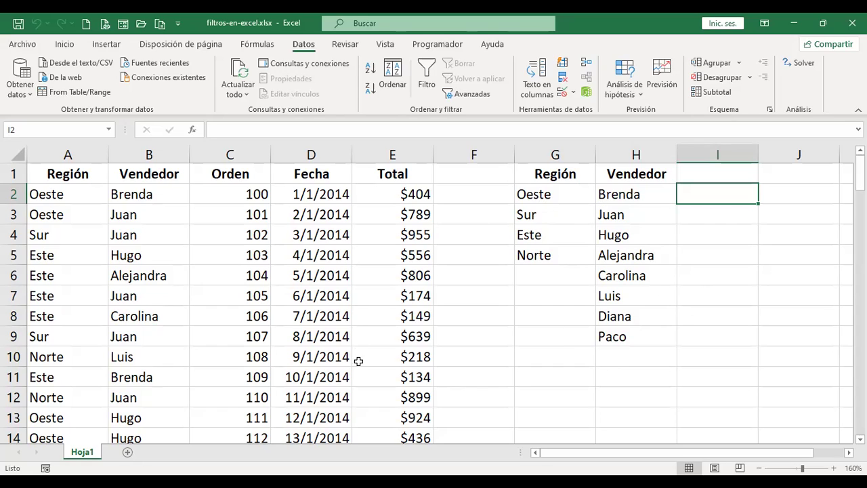
pyautogui.click(541, 336)
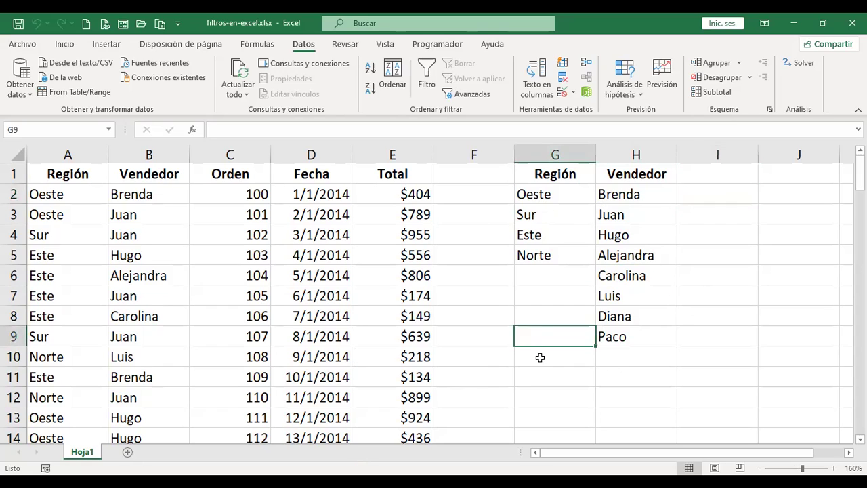
pyautogui.click(526, 379)
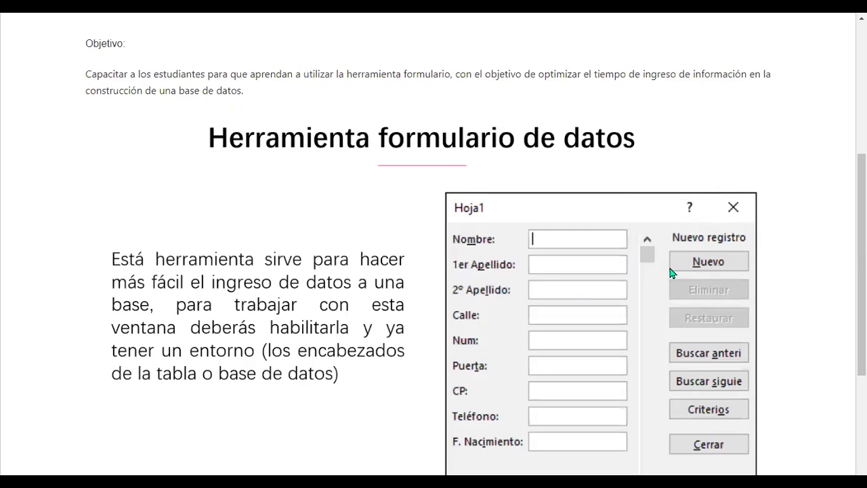
# Switch to the course site and review lesson pages 3.3 and 3.4 on the data form tool, Herramienta formulario.
pyautogui.scroll(1, 647, 264)
pyautogui.scroll(2, 647, 264)
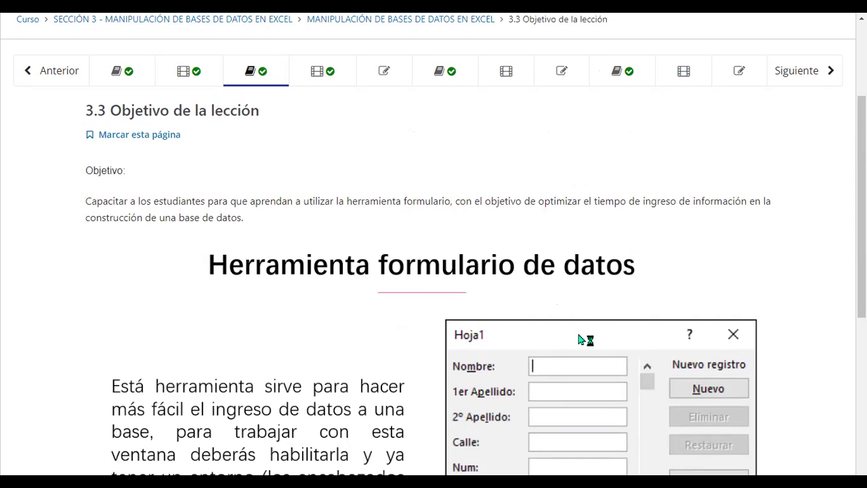
pyautogui.scroll(-2, 579, 336)
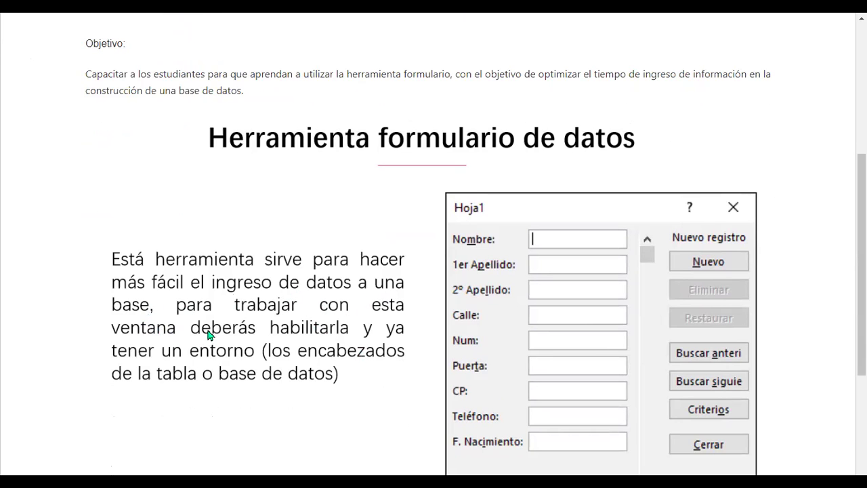
pyautogui.scroll(-1, 239, 386)
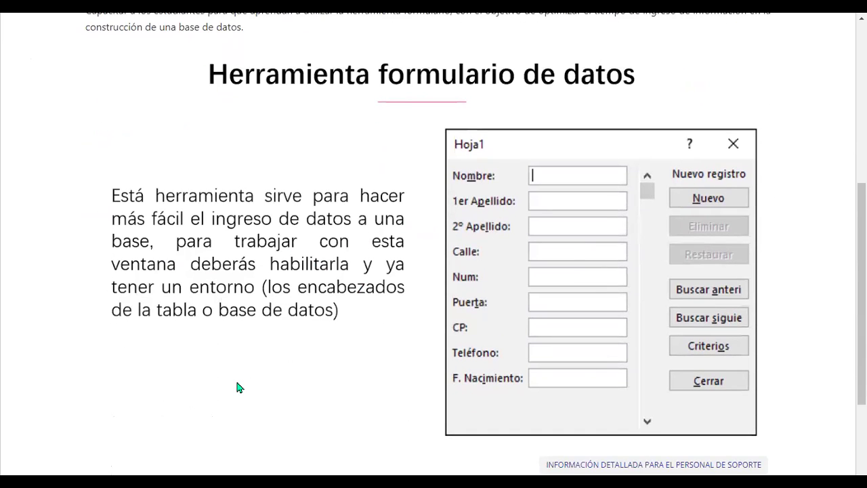
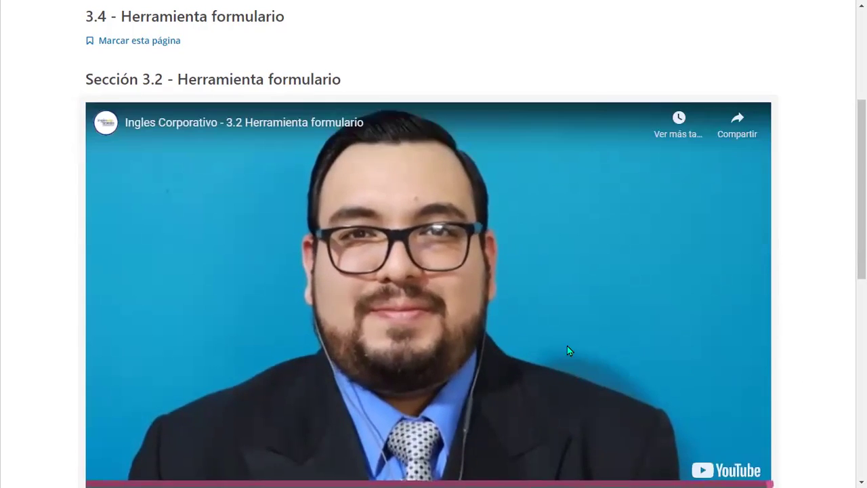
pyautogui.scroll(-4, 411, 338)
pyautogui.scroll(3, 411, 338)
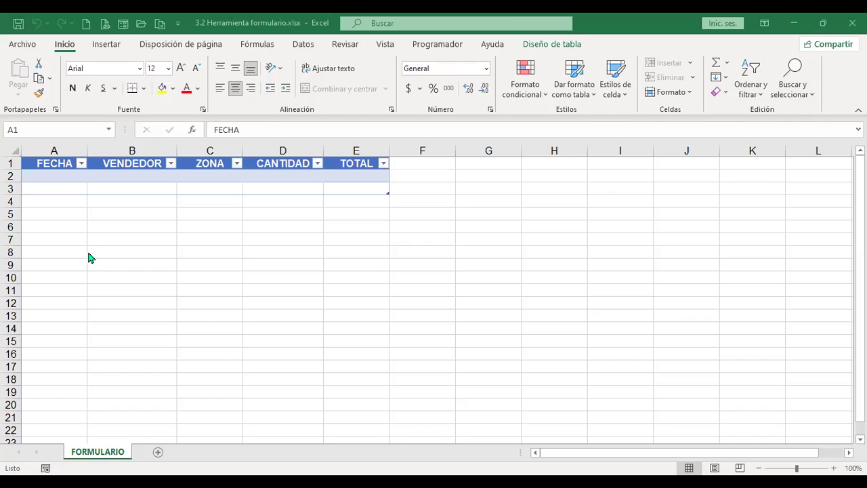
# In the FORMULARIO sheet of 3.2 Herramienta formulario.xlsx, enter 1/1/2022 as the first record's FECHA in A2.
pyautogui.click(63, 163)
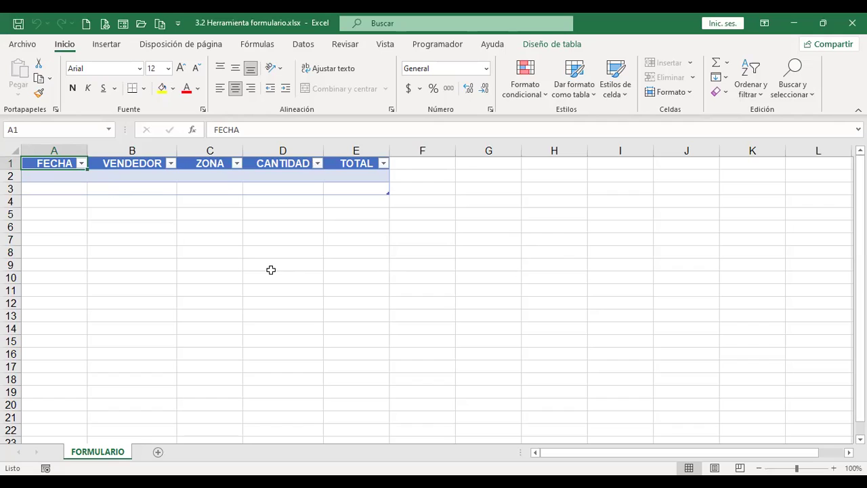
pyautogui.click(60, 177)
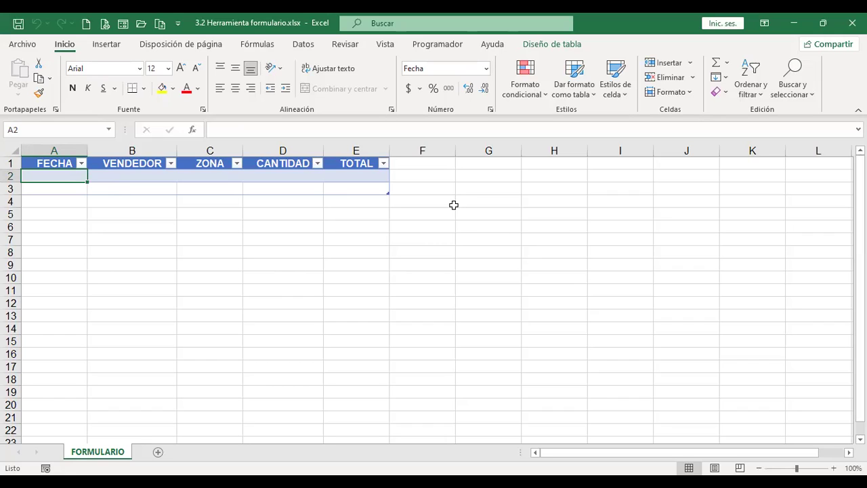
pyautogui.write('1/1/')
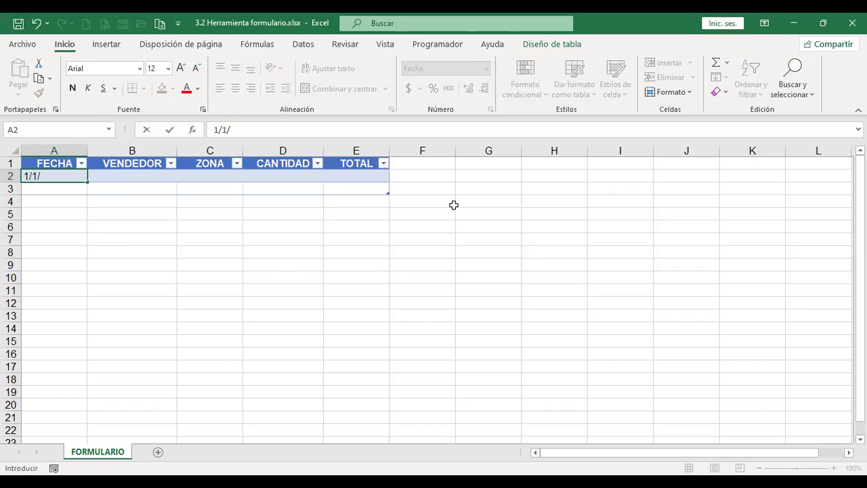
pyautogui.write('2022')
pyautogui.press('Tab')
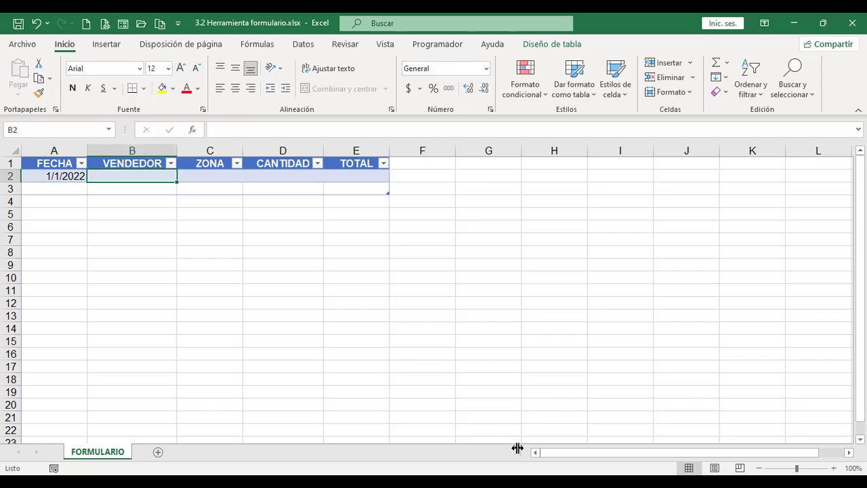
# Fill in the seller's name and the zone Metropolitana for the first record in row 2.
pyautogui.click(422, 417)
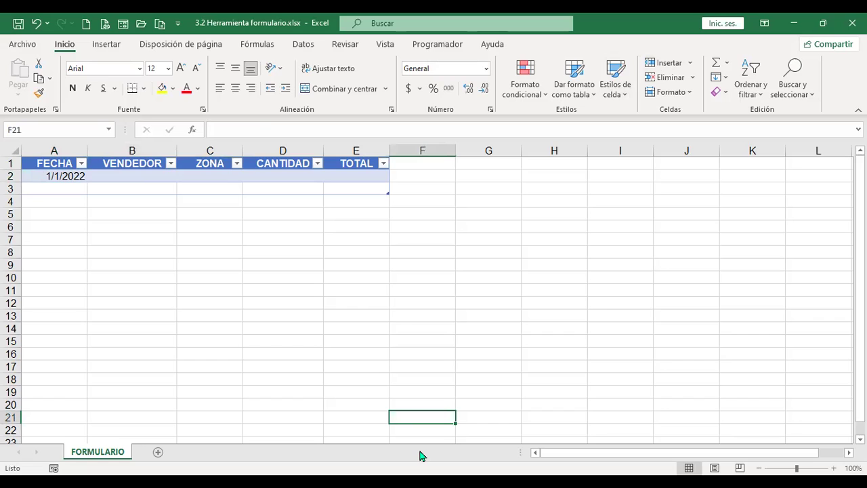
pyautogui.click(134, 176)
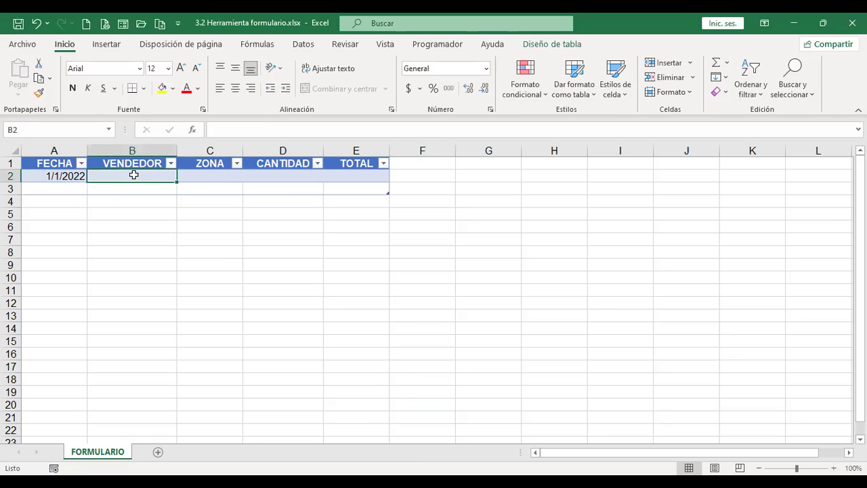
pyautogui.write('Alejandra')
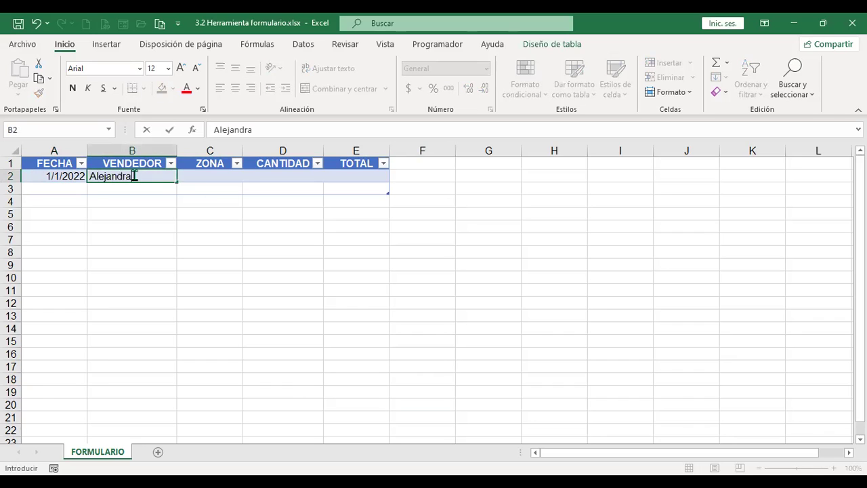
pyautogui.press('Tab')
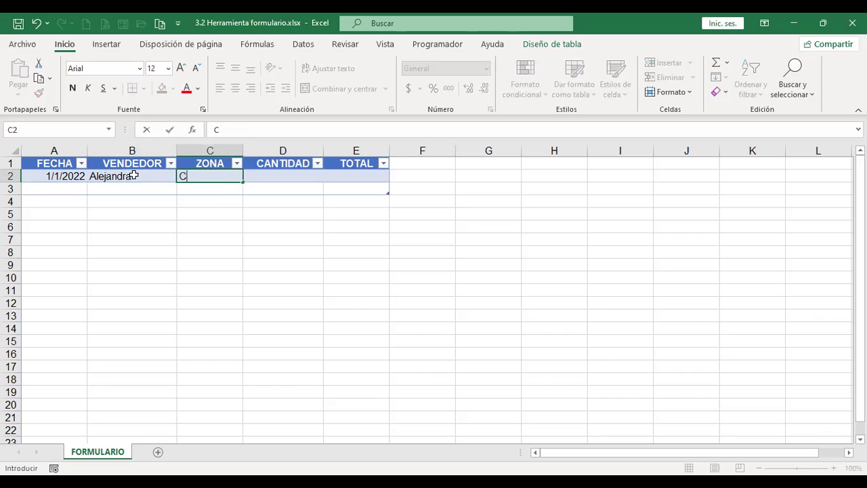
pyautogui.write('Metropolitana')
pyautogui.press('Return')
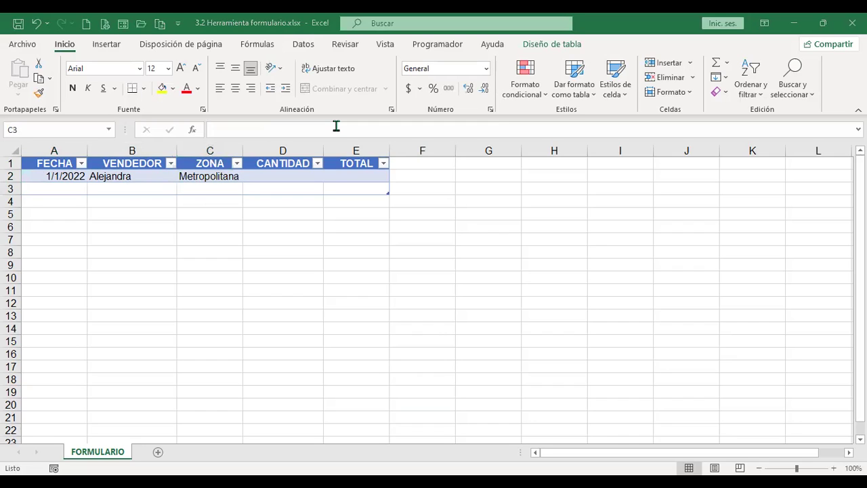
# Complete the first record with a CANTIDAD of 20 and a TOTAL of 130.
pyautogui.click(304, 177)
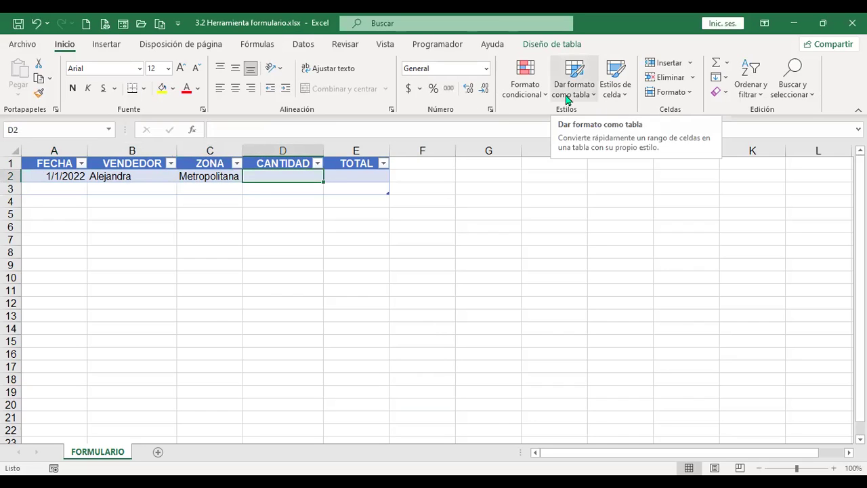
pyautogui.write('20')
pyautogui.press('Tab')
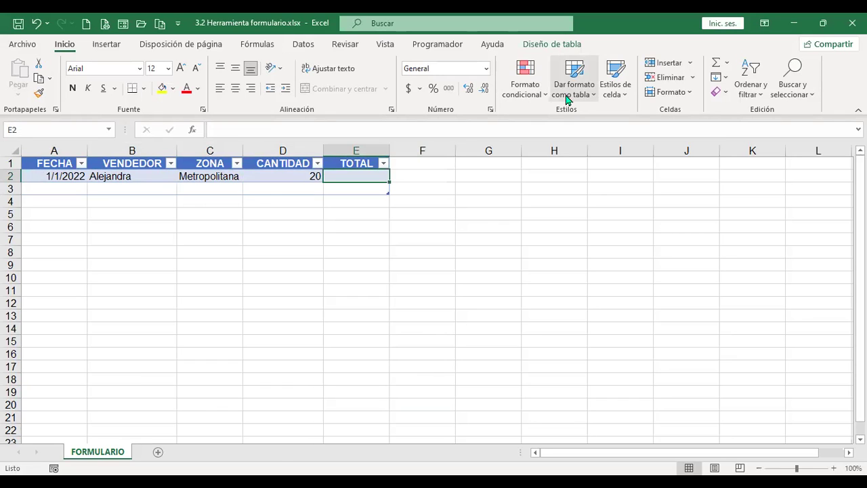
pyautogui.write('130')
pyautogui.press('Return')
# Start the second record in row 3 with the FECHA 2/1/2022.
pyautogui.press('Left')
pyautogui.press('Left')
pyautogui.press('Left')
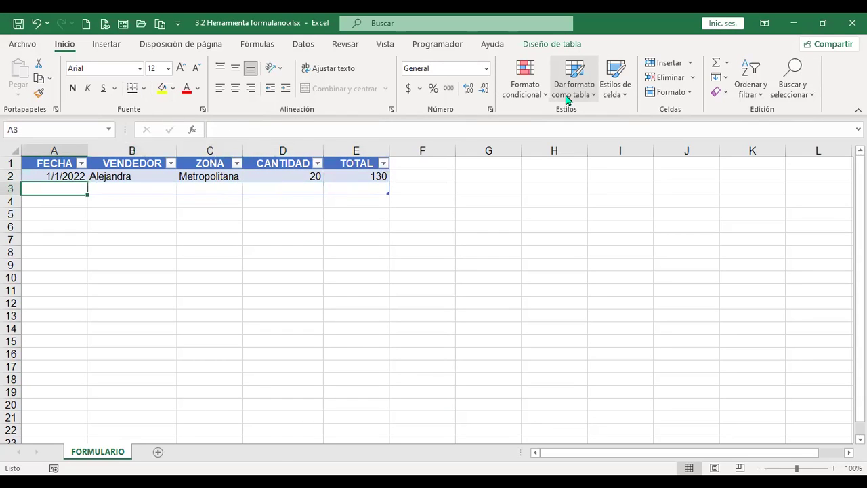
pyautogui.write('1/')
pyautogui.press('BackSpace')
pyautogui.press('BackSpace')
pyautogui.write('2/1/2022')
pyautogui.press('Tab')
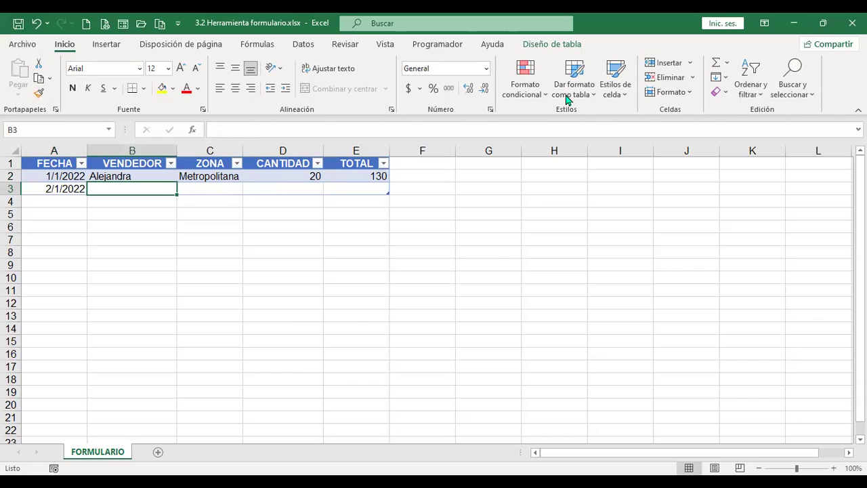
# Fill in the seller's name and the zone Occidente for the second record in row 3.
pyautogui.write('Ángel')
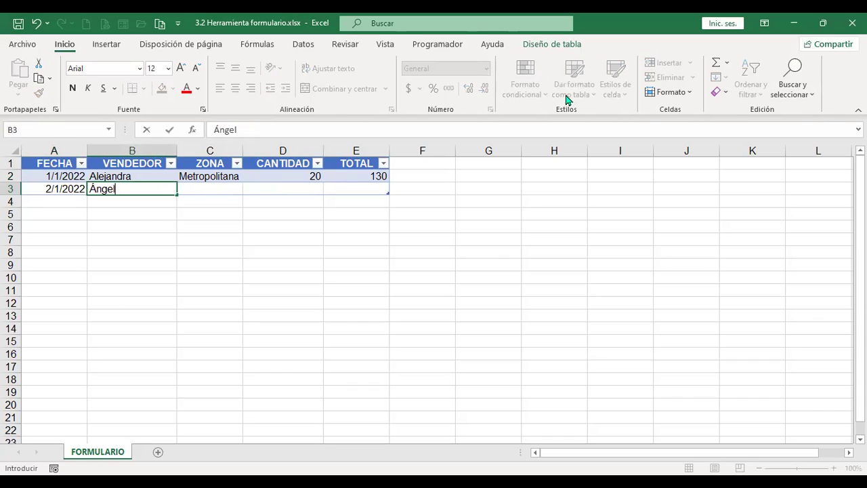
pyautogui.press('Tab')
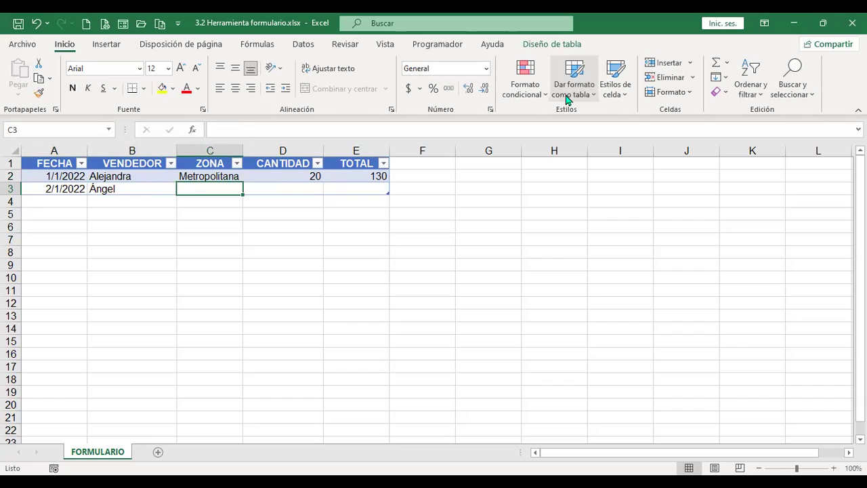
pyautogui.write('Occidente')
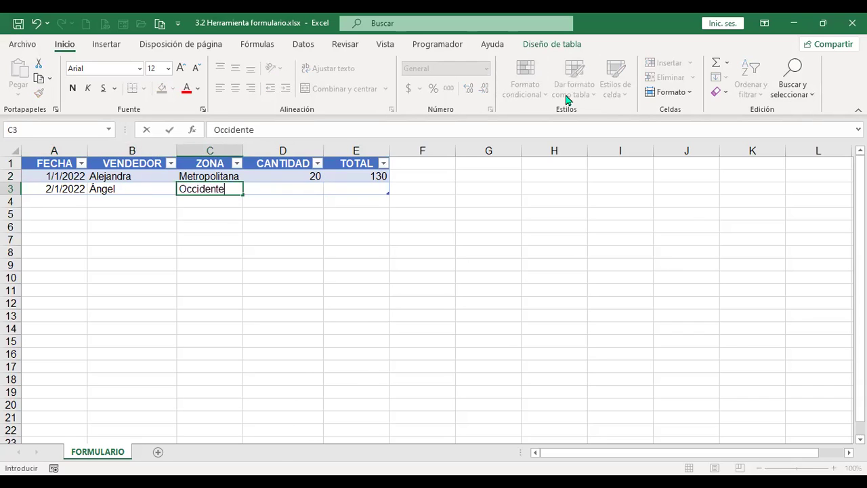
pyautogui.press('Tab')
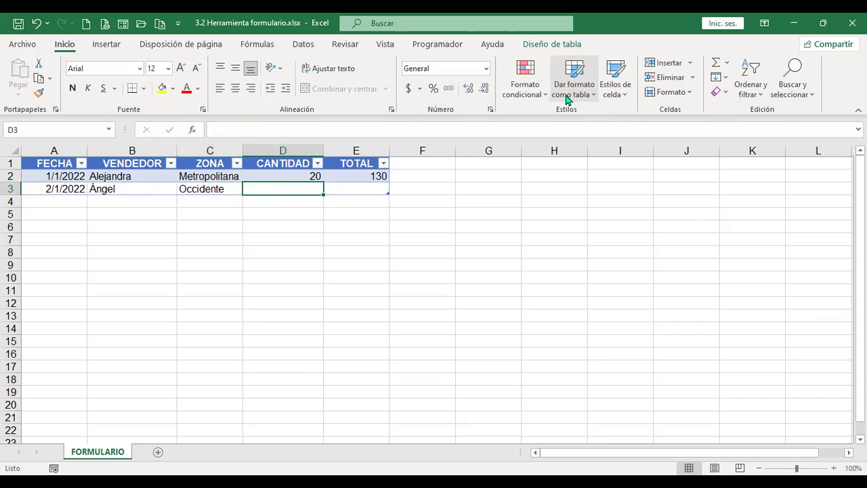
# Complete the second record with a CANTIDAD of 30 and a TOTAL of 180.
pyautogui.write('30')
pyautogui.press('Tab')
pyautogui.write('180')
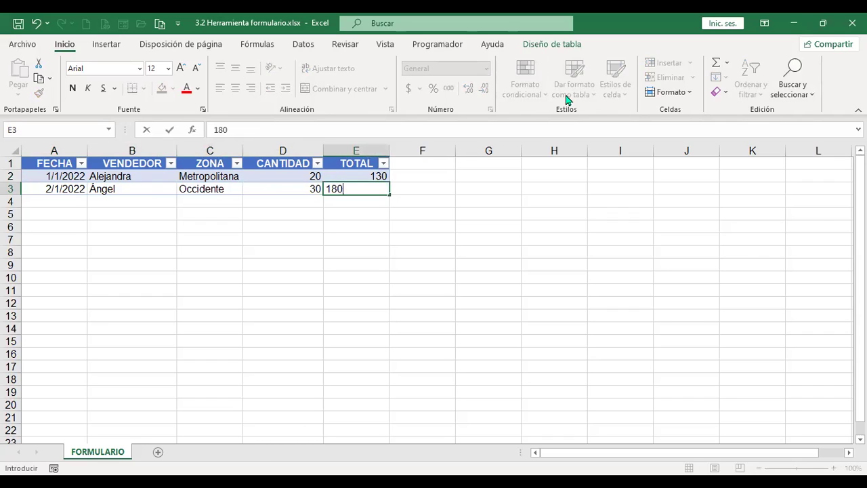
pyautogui.press('Return')
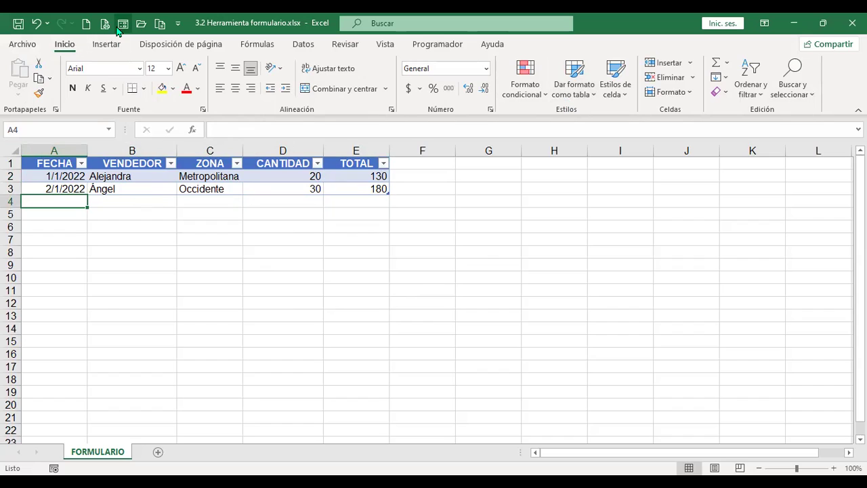
# Open the Excel options for customizing the quick access toolbar (Barra de herramientas de acceso rápido).
pyautogui.click(23, 45)
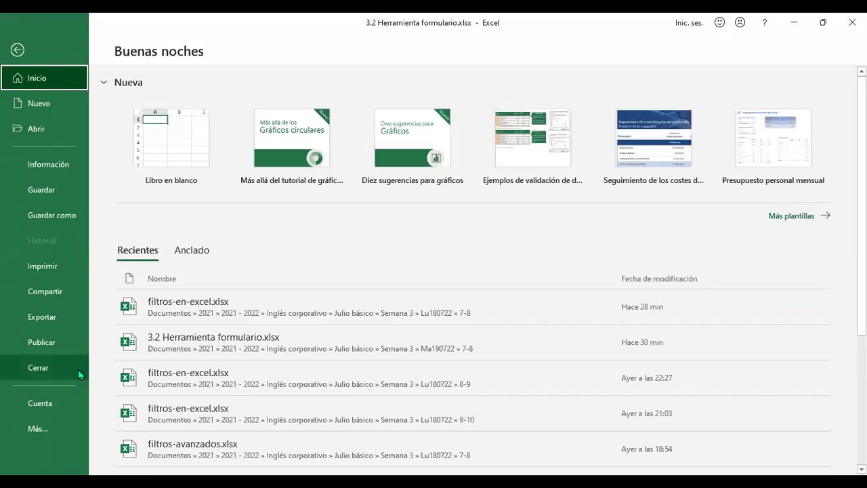
pyautogui.click(46, 429)
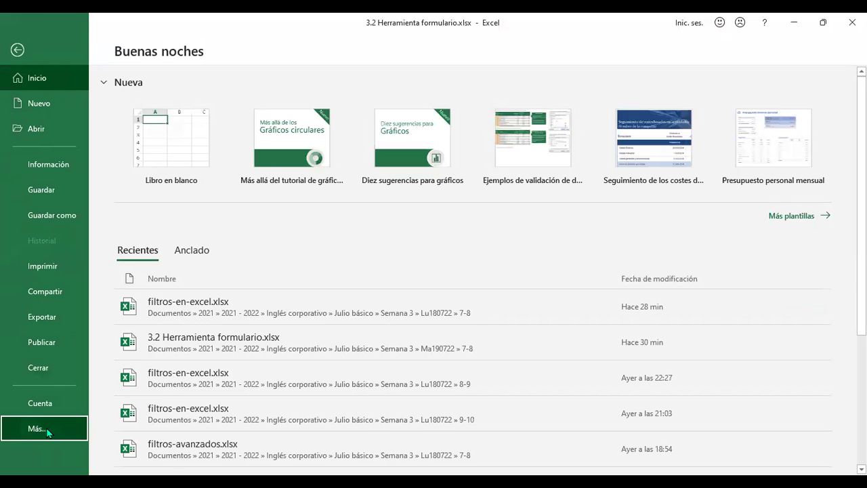
pyautogui.click(132, 454)
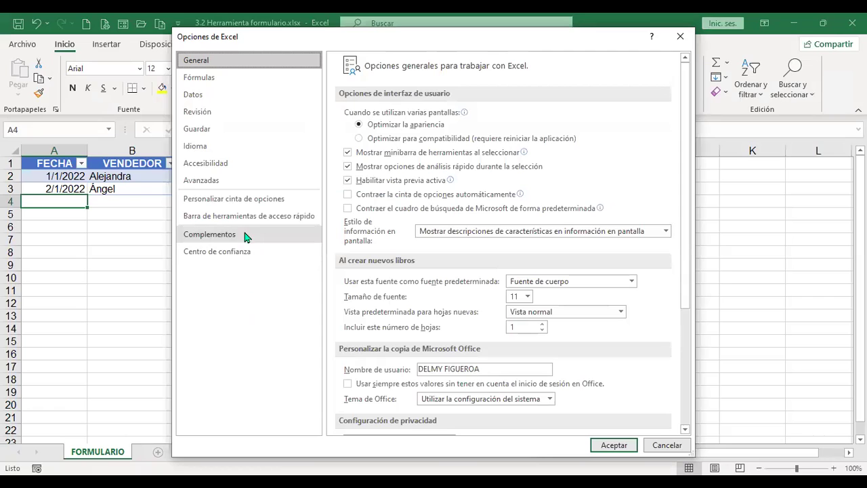
pyautogui.click(248, 217)
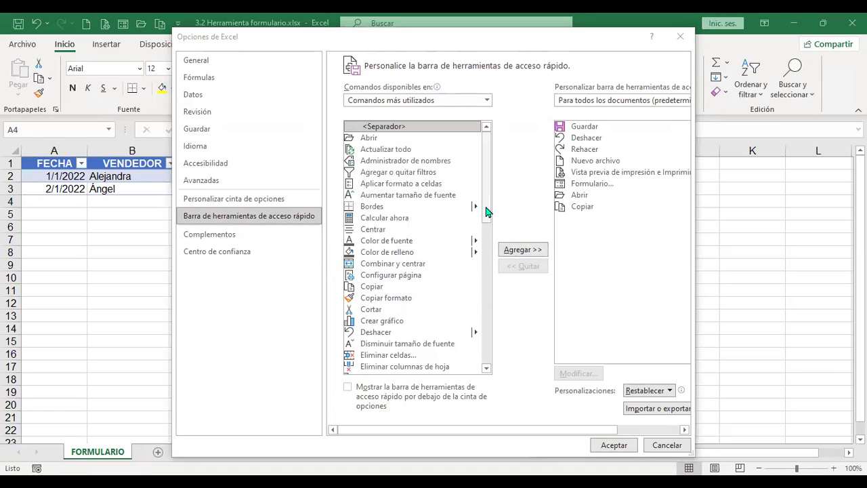
# List all available commands (Todos los comandos) and select the Formulario... command.
pyautogui.moveTo(487, 212); pyautogui.dragTo(487, 249)
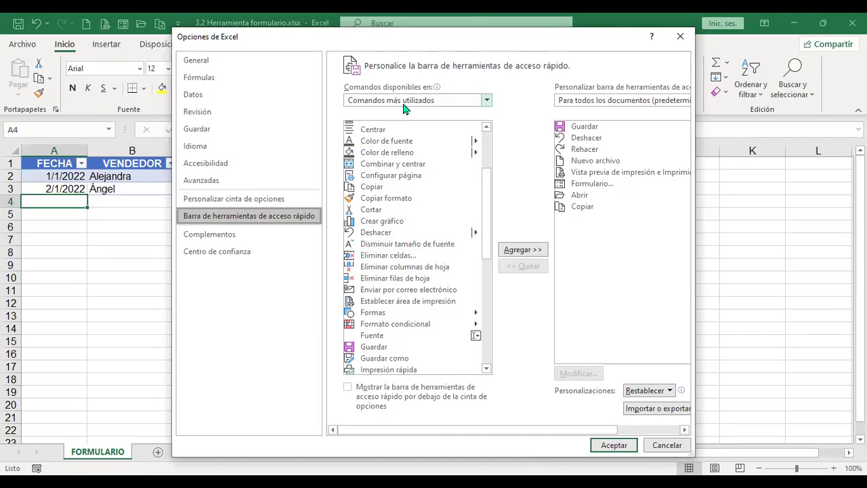
pyautogui.click(488, 100)
pyautogui.click(396, 139)
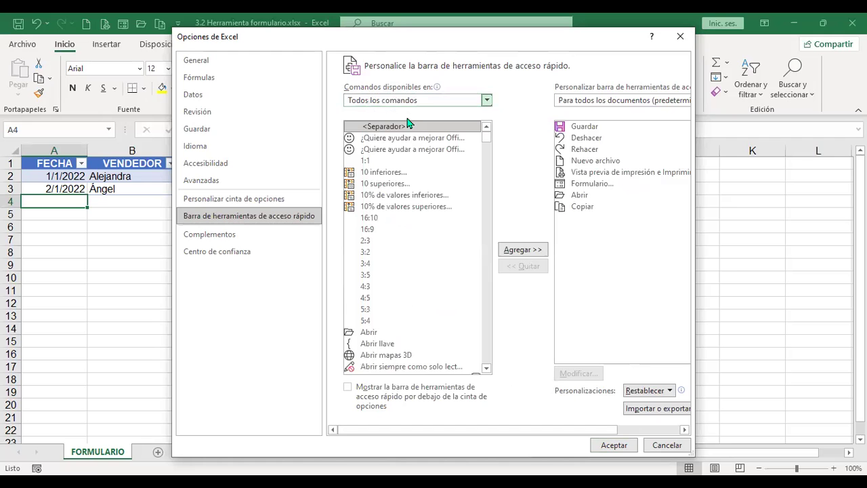
pyautogui.moveTo(486, 137); pyautogui.dragTo(489, 253)
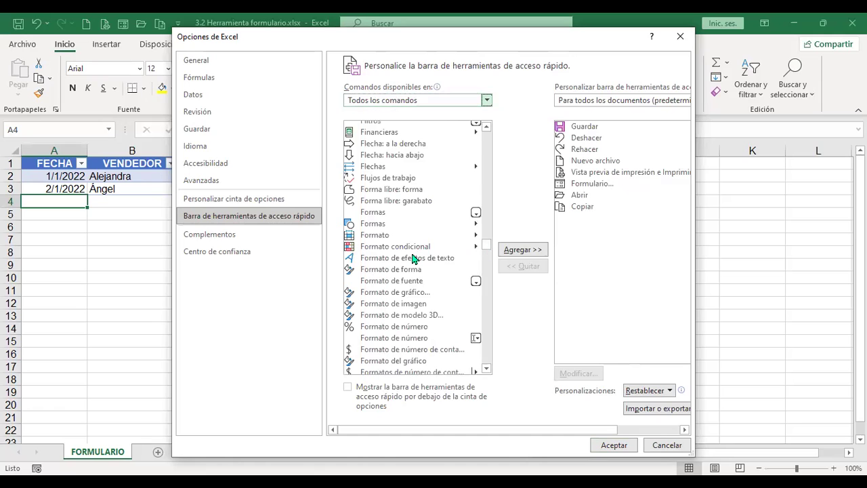
pyautogui.scroll(-5, 414, 258)
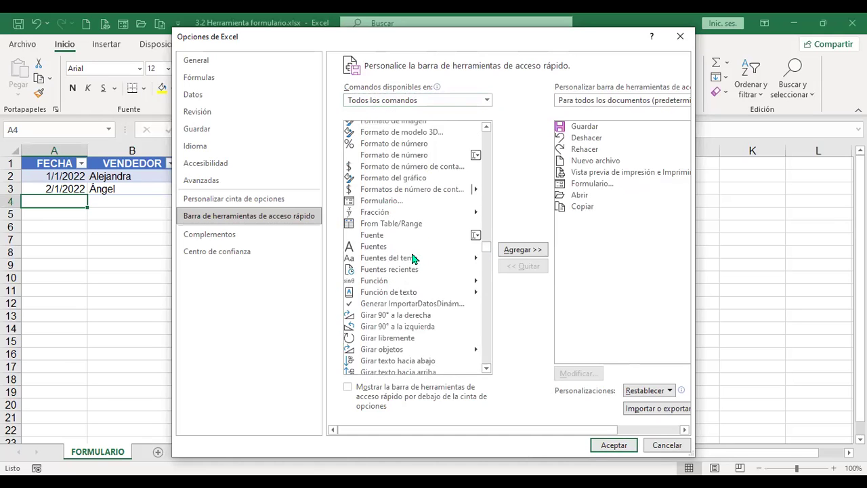
pyautogui.click(398, 203)
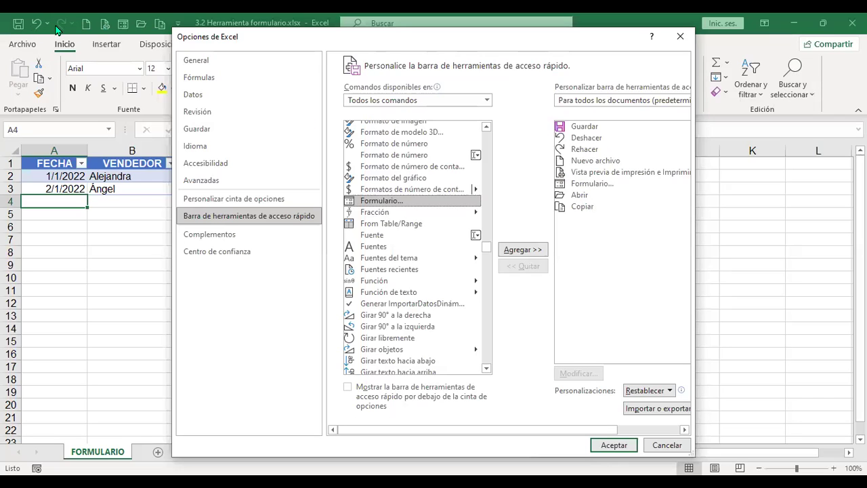
# Remove the existing Formulario... entry from the quick access toolbar, add the command back after Abrir, and accept the options.
pyautogui.click(593, 189)
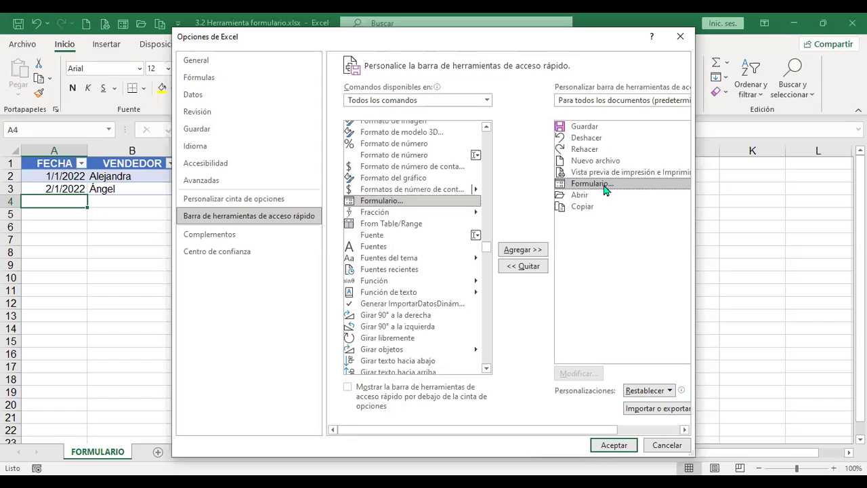
pyautogui.click(525, 267)
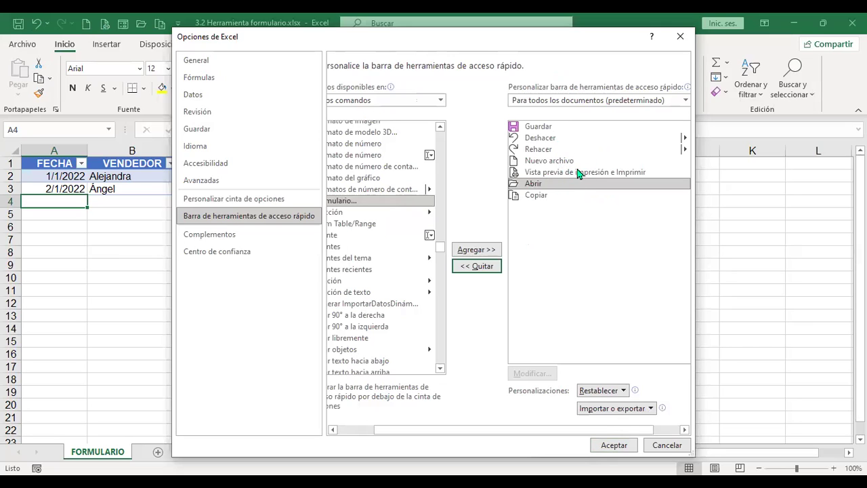
pyautogui.hscroll(-3, 428, 378)
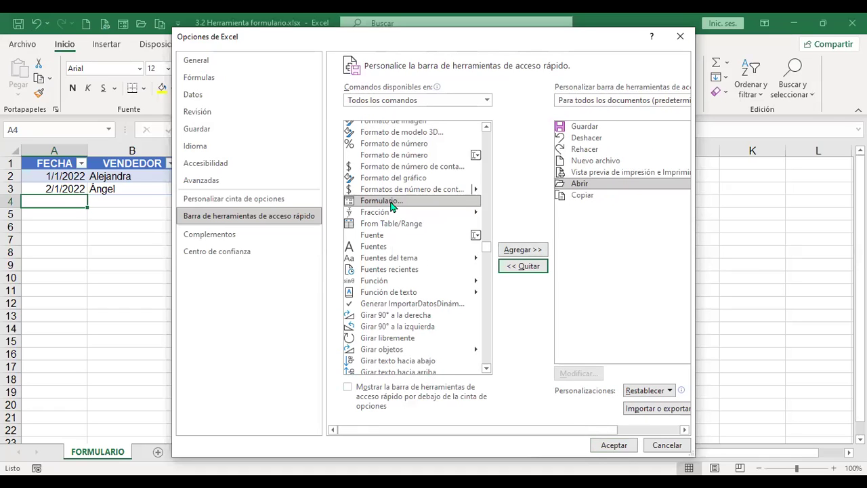
pyautogui.click(517, 250)
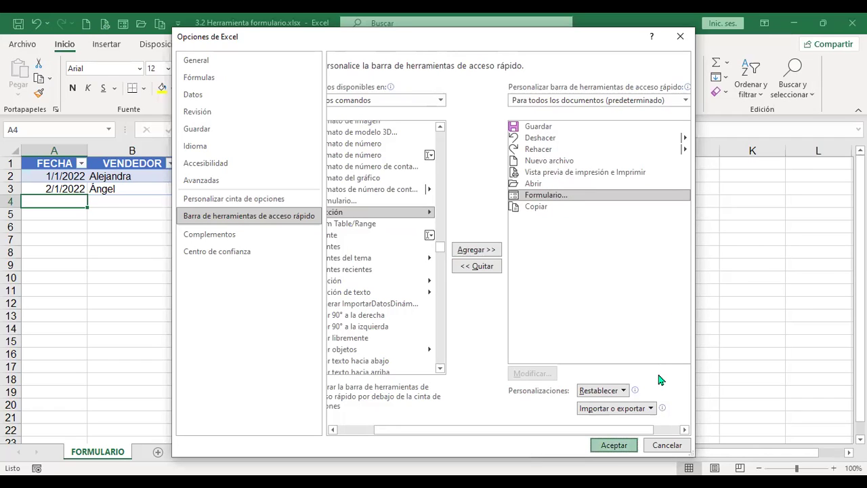
pyautogui.press('Return')
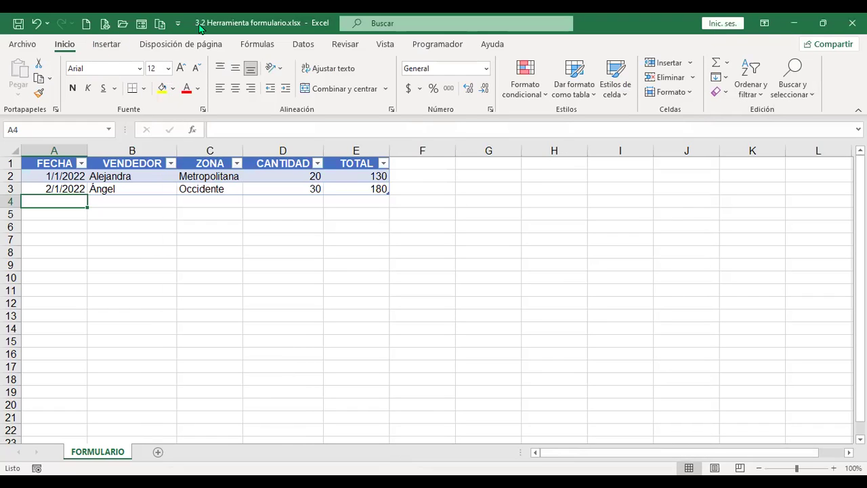
# Try to open the data form with the empty cell A4 below the table selected.
pyautogui.click(142, 26)
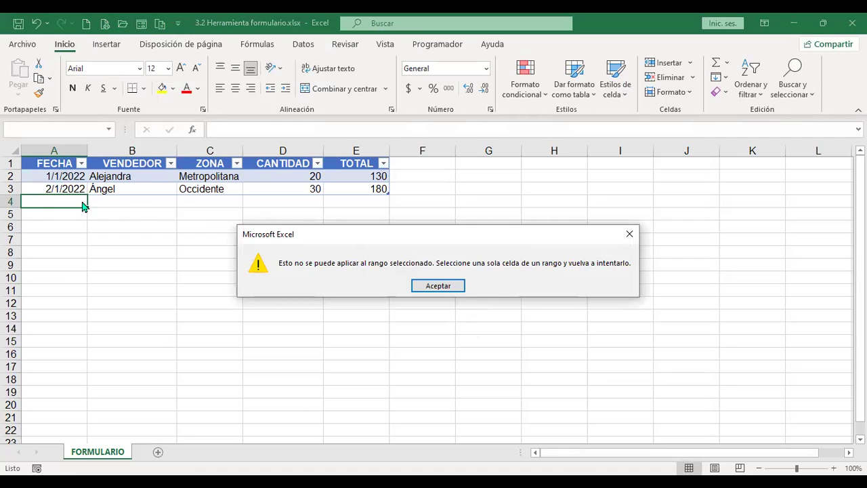
pyautogui.click(442, 287)
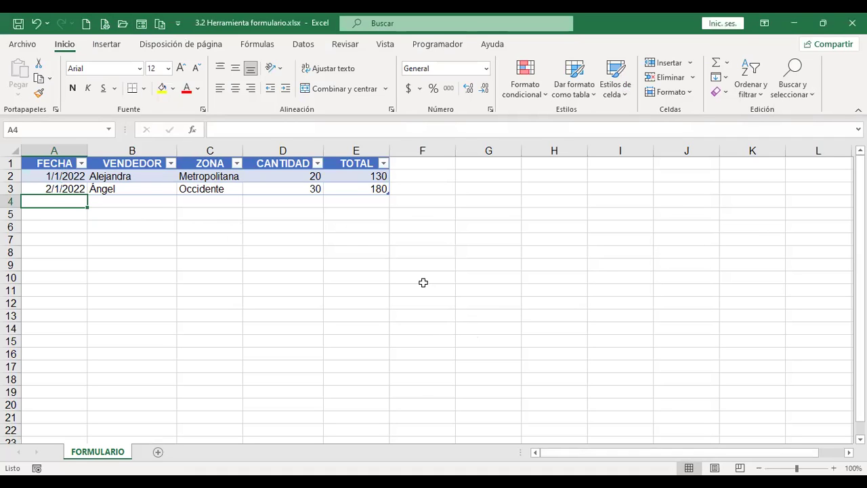
# Open the data form for the sales table with header cell A1 selected.
pyautogui.scroll(3, 422, 283)
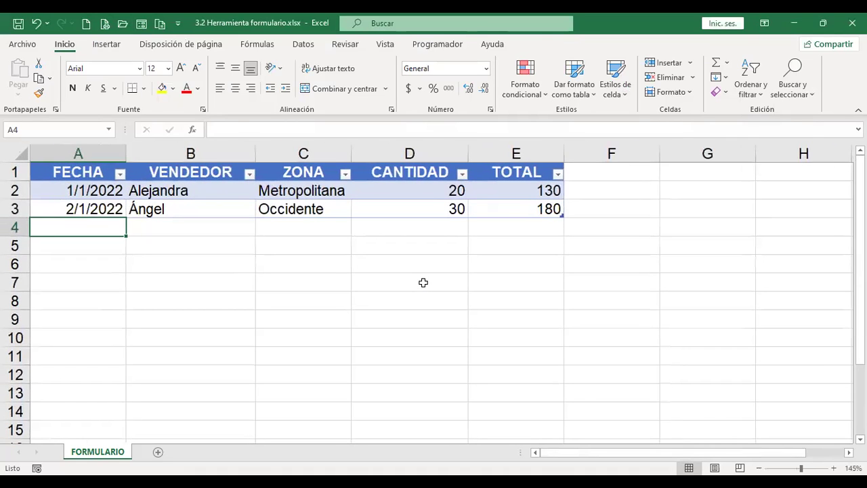
pyautogui.hotkey('ctrl', 'Home')
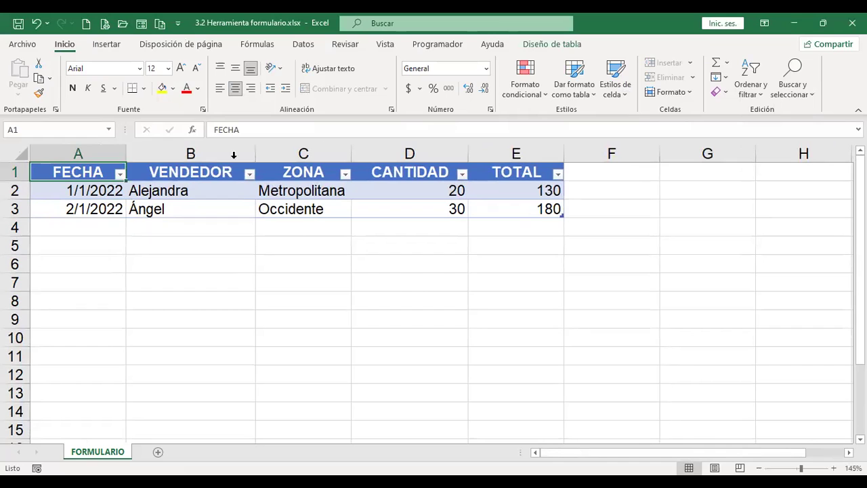
pyautogui.click(139, 27)
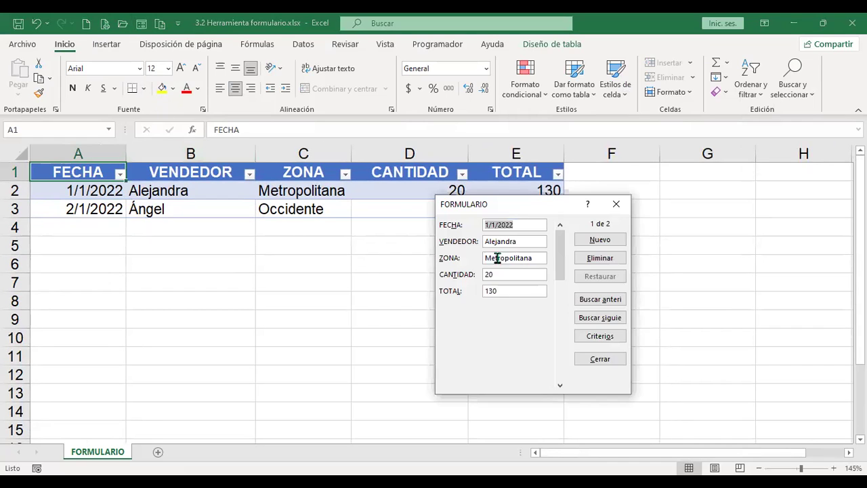
pyautogui.click(618, 204)
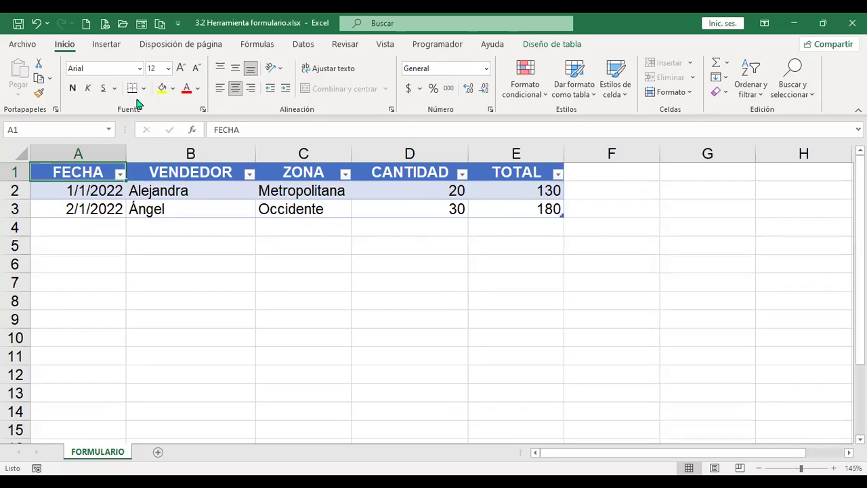
pyautogui.click(142, 24)
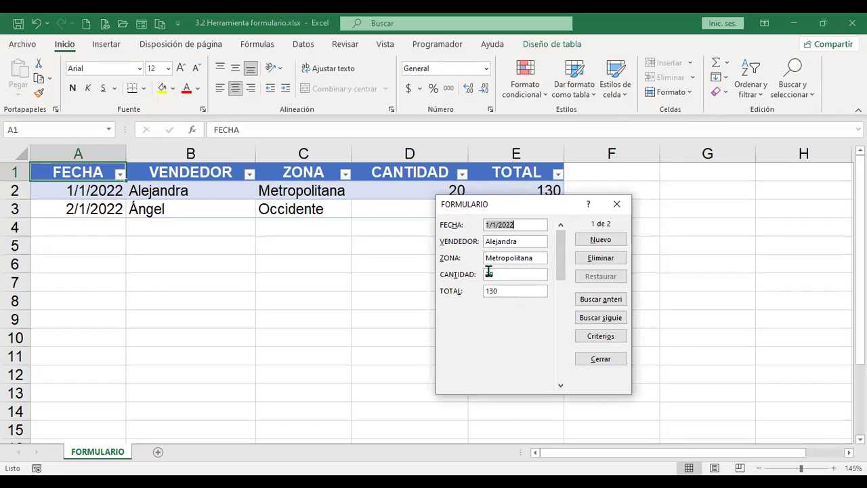
# Start a new record in the form with the FECHA 3/1/200 and the seller's name.
pyautogui.click(605, 244)
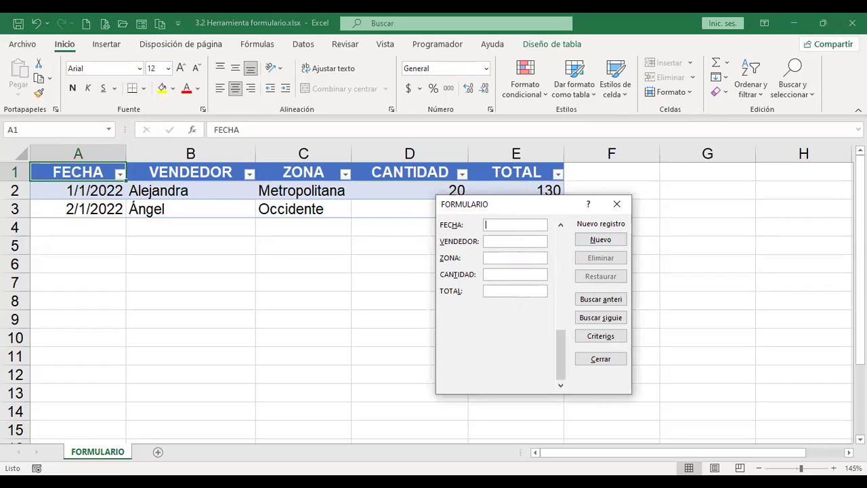
pyautogui.write('3/1/200')
pyautogui.click(540, 242)
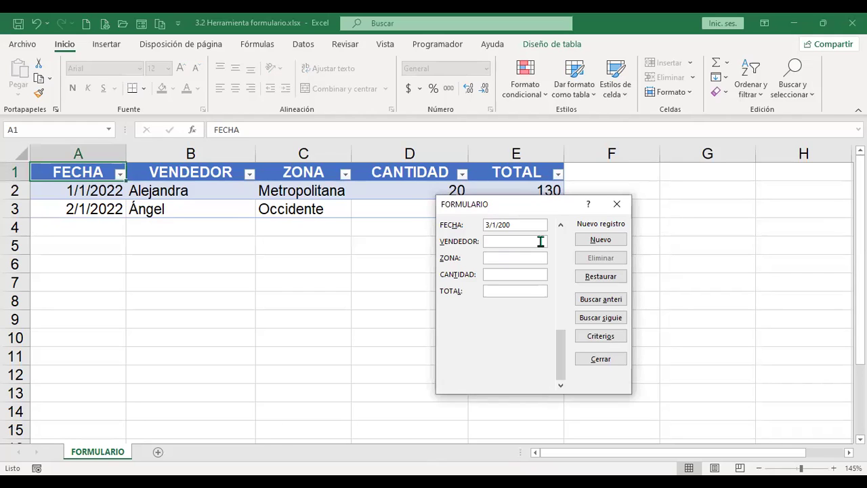
pyautogui.write('Ed')
pyautogui.write('win')
# Complete the new record with ZONA Centro, CANTIDAD 50 and TOTAL 220, and save it to the table.
pyautogui.write('Centro')
pyautogui.press('Tab')
pyautogui.write('50')
pyautogui.write('220')
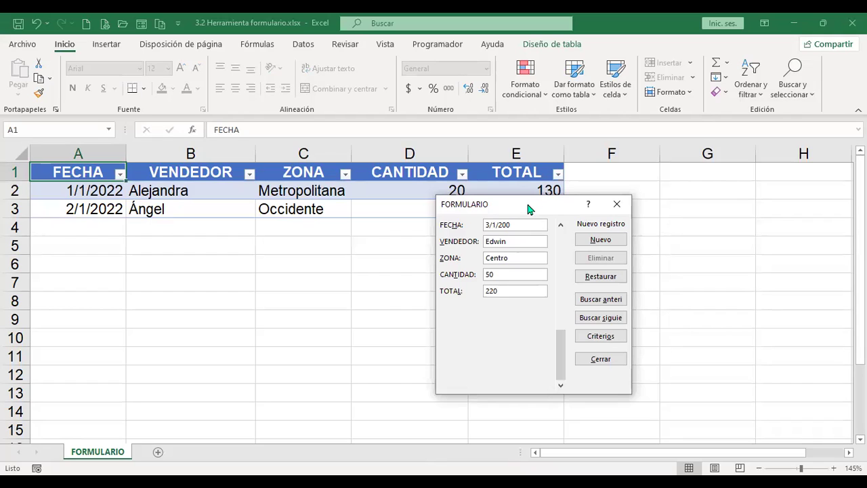
pyautogui.moveTo(530, 210); pyautogui.dragTo(463, 222)
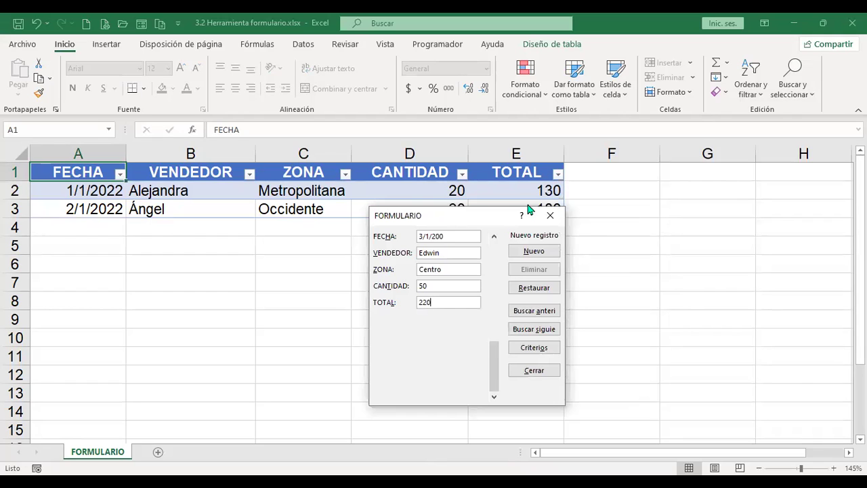
pyautogui.press('Return')
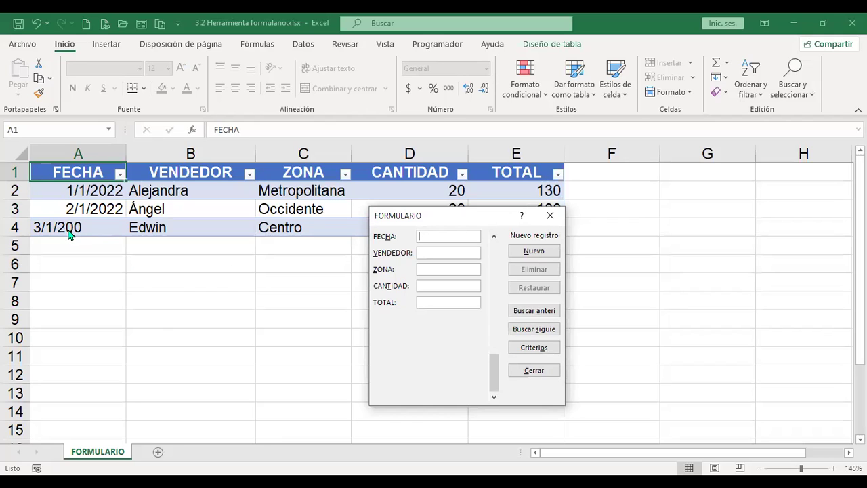
# Go back to the third record in the form and correct its FECHA to 3/1/2022.
pyautogui.click(535, 317)
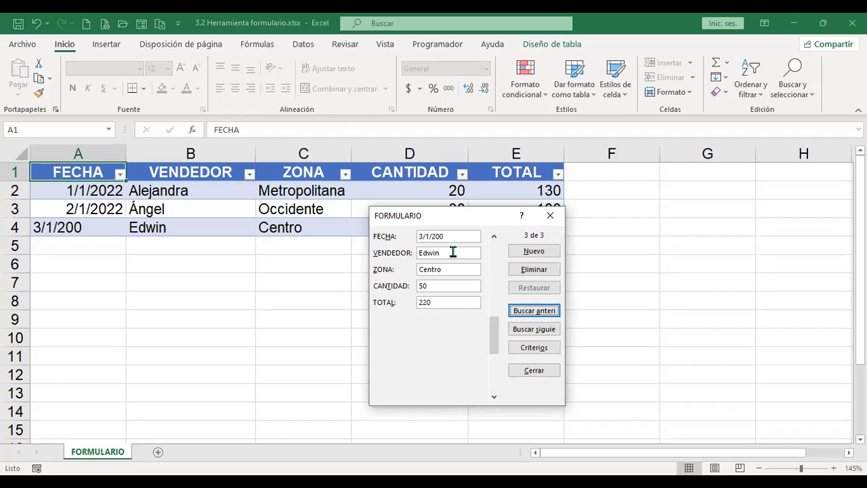
pyautogui.click(460, 232)
pyautogui.press('BackSpace')
pyautogui.write('22')
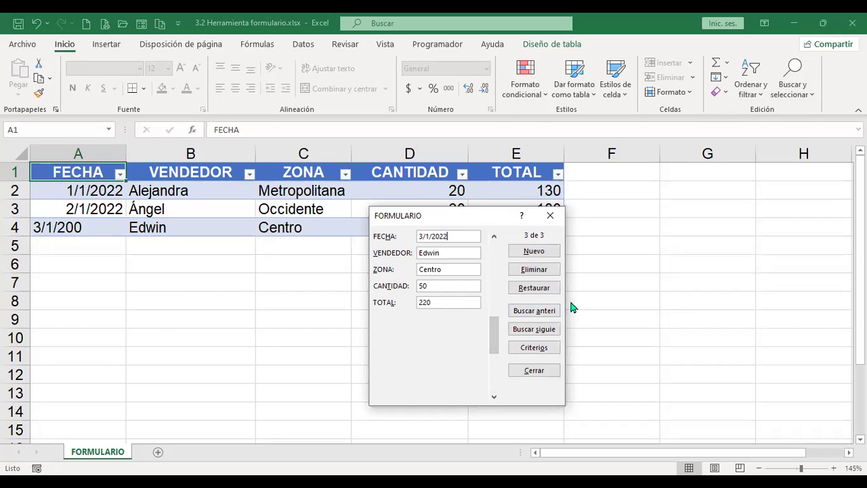
pyautogui.press('Return')
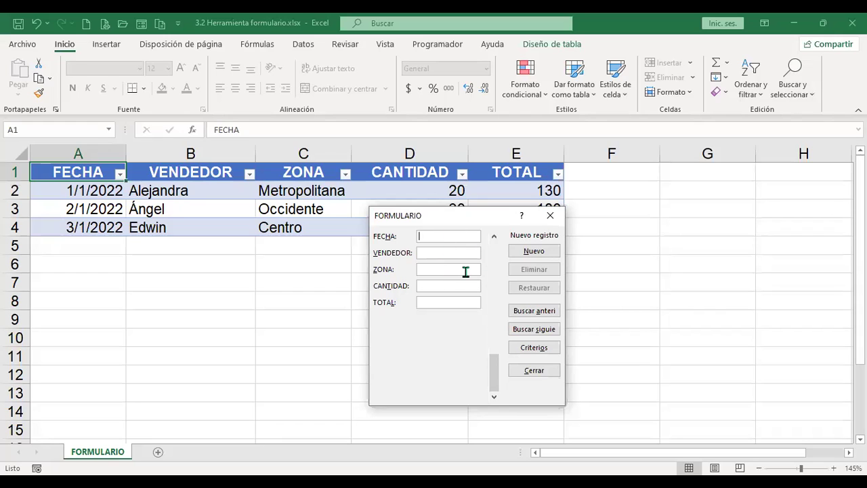
# Add a fourth record through the form with FECHA 4/1/2022, the seller's name and ZONA MEtropolitana.
pyautogui.write('4/1/2022')
pyautogui.press('Tab')
pyautogui.write('Enrique')
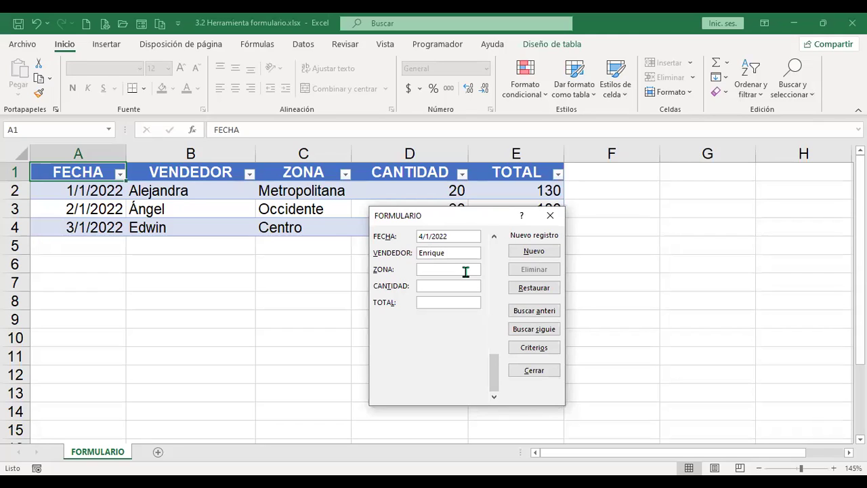
pyautogui.write('MEtropolitana')
pyautogui.click(465, 269)
pyautogui.press('Return')
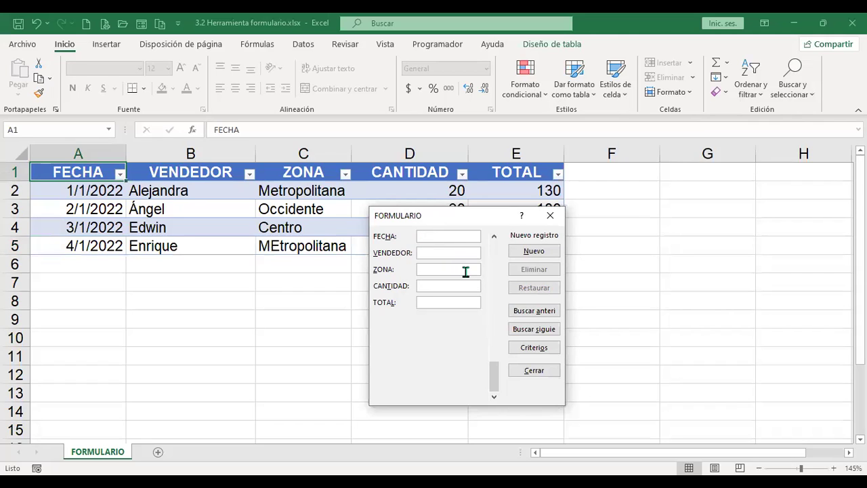
# Correct the fourth record's ZONA to Metropolitana and fill in CANTIDAD 70 and TOTAL 300.
pyautogui.moveTo(485, 220); pyautogui.dragTo(325, 280)
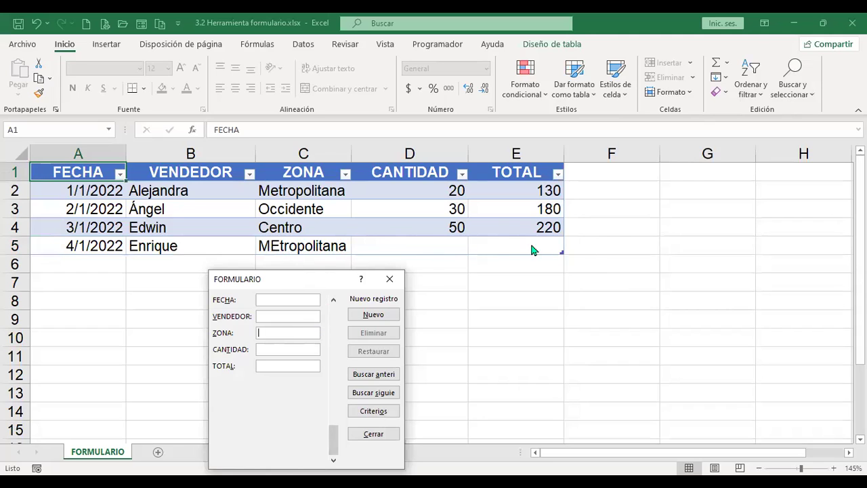
pyautogui.click(383, 378)
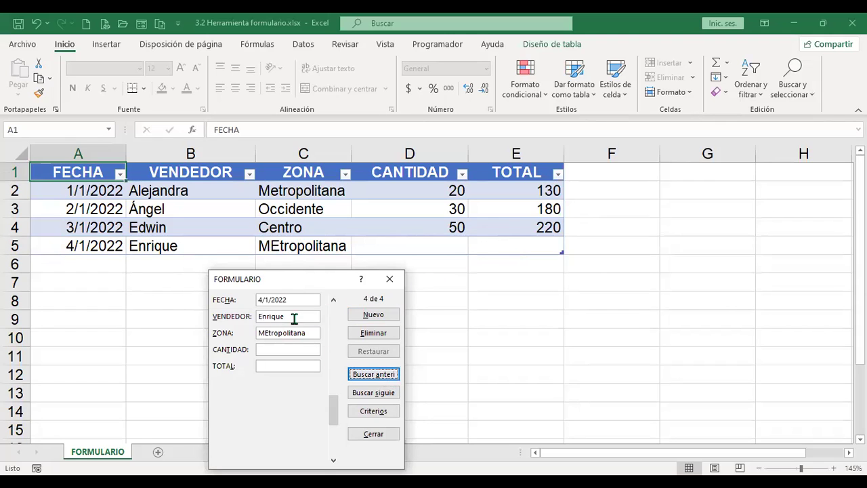
pyautogui.click(266, 332)
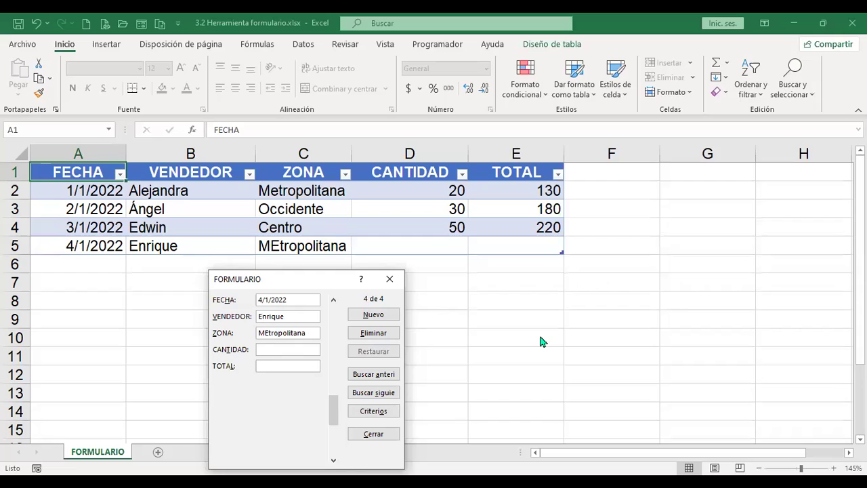
pyautogui.press('BackSpace')
pyautogui.write('e')
pyautogui.press('Tab')
pyautogui.write('70')
pyautogui.press('Tab')
pyautogui.write('300')
pyautogui.press('Return')
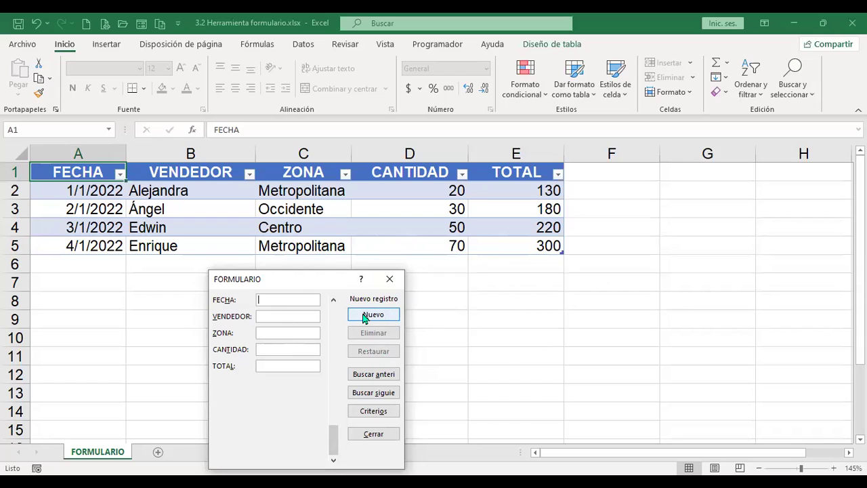
# Browse the form back to the second record, dated 2/1/2022, and delete it permanently.
pyautogui.click(337, 369)
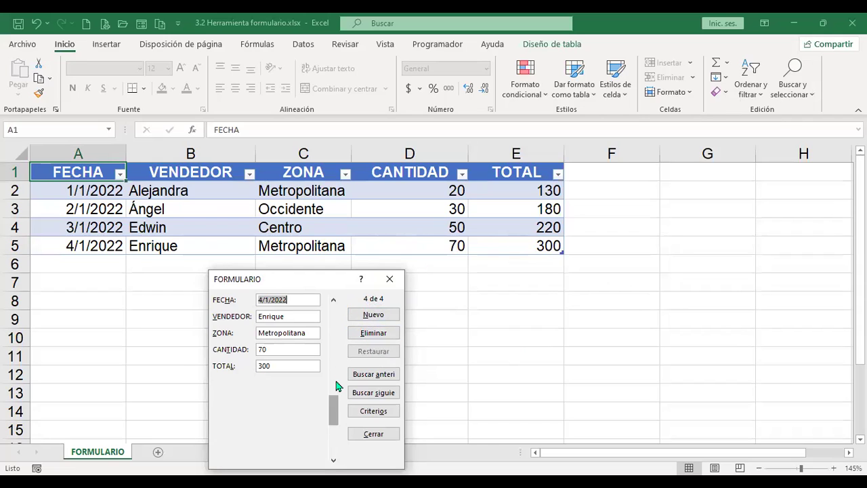
pyautogui.click(333, 302)
pyautogui.click(333, 302)
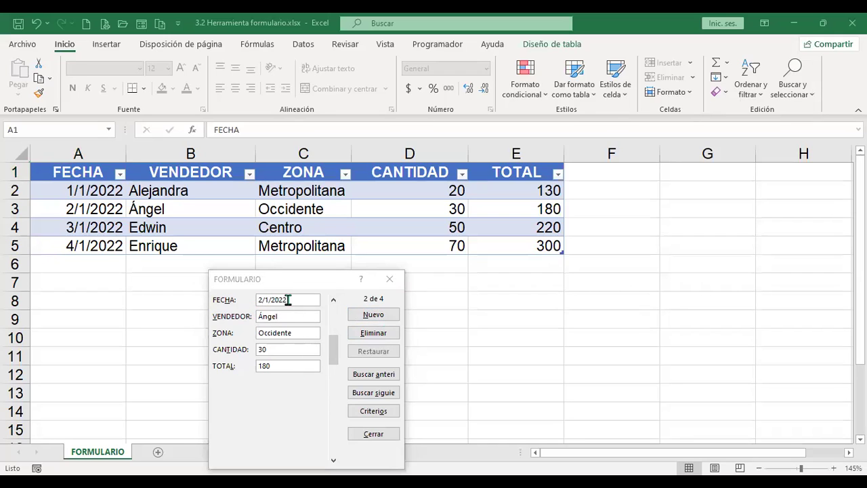
pyautogui.click(378, 338)
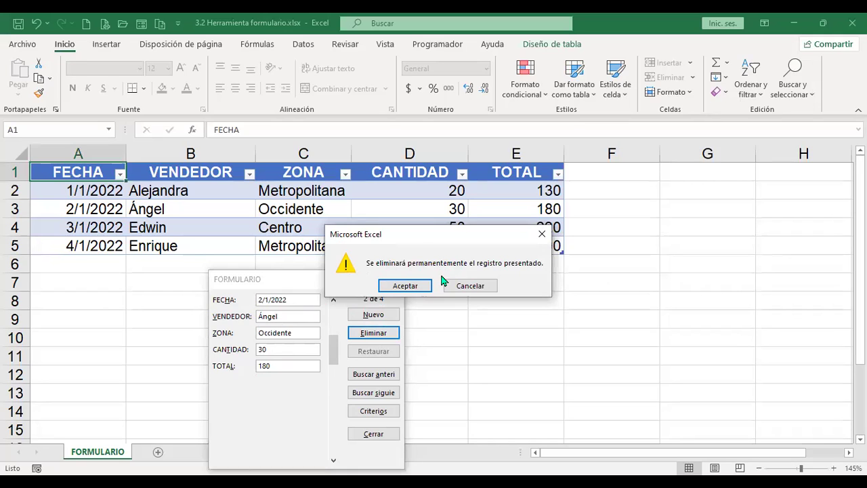
pyautogui.click(405, 286)
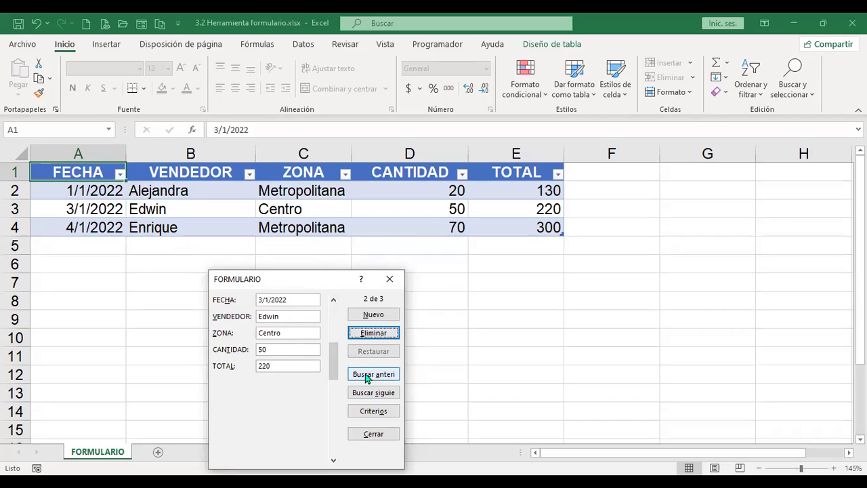
# Try changing the second record's FECHA to 2/1/2022 in the form, and restore the record's original values.
pyautogui.click(263, 300)
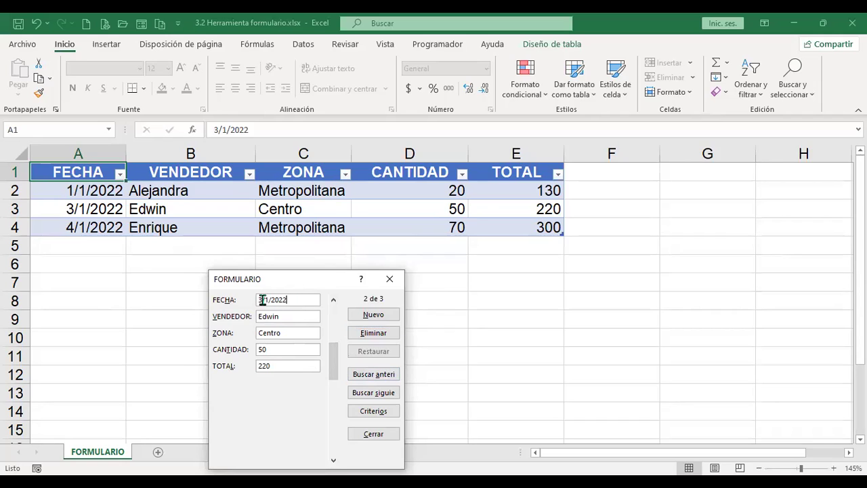
pyautogui.press('BackSpace')
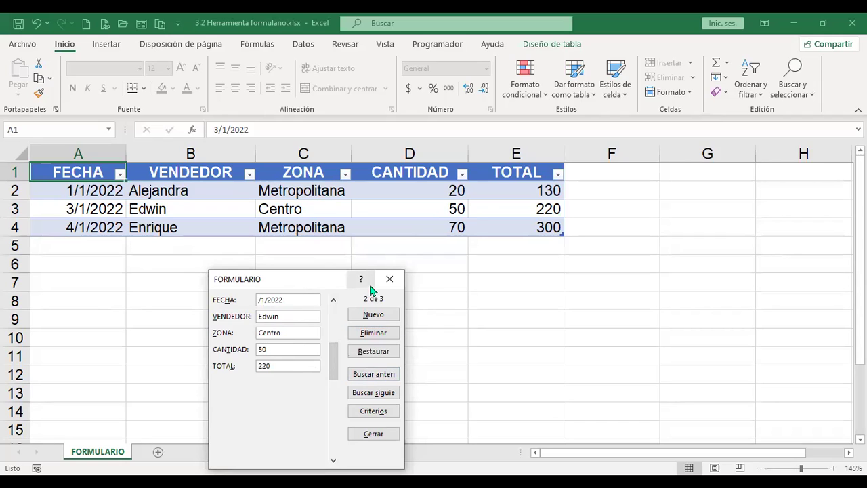
pyautogui.write('2')
pyautogui.press('Tab')
pyautogui.press('Tab')
pyautogui.press('Tab')
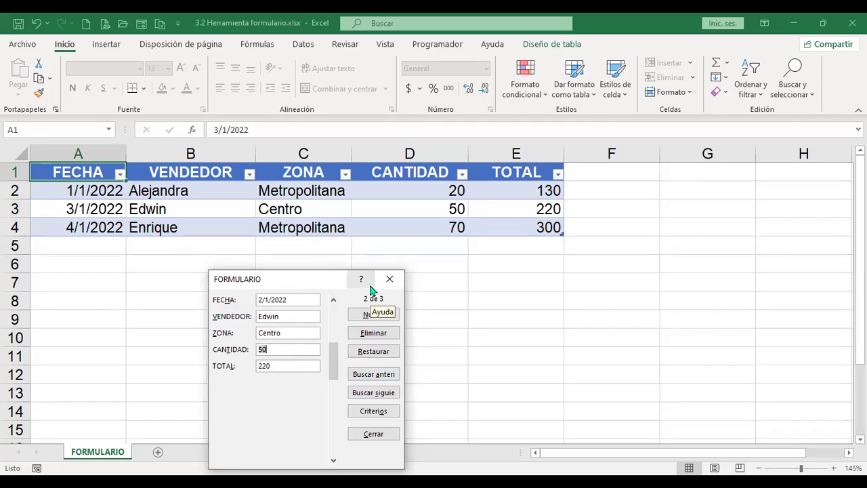
pyautogui.press('Tab')
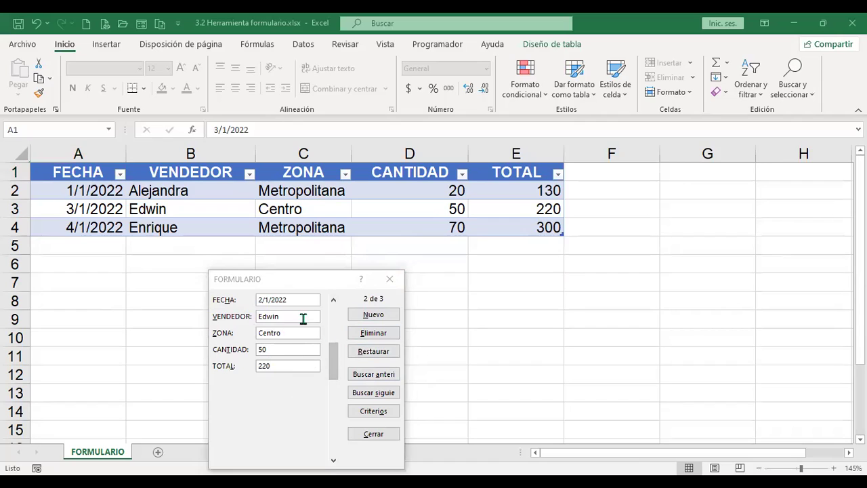
pyautogui.click(382, 357)
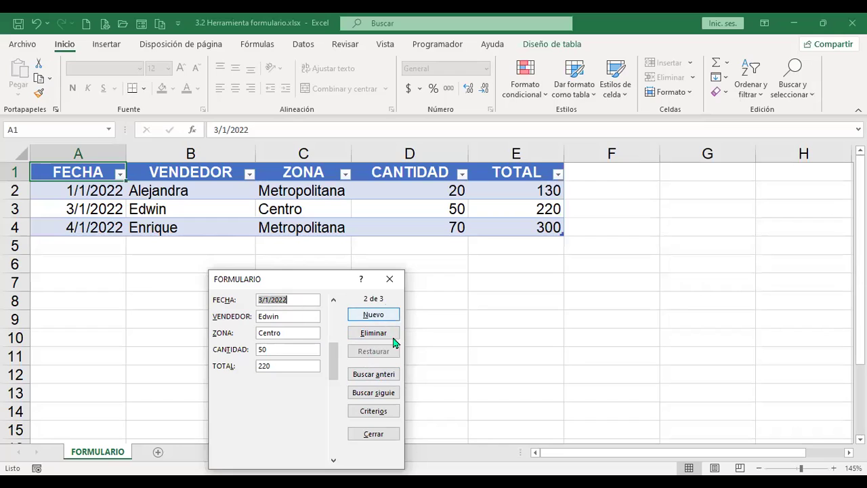
# Browse the form back to the first record and forward through to the last one.
pyautogui.click(377, 377)
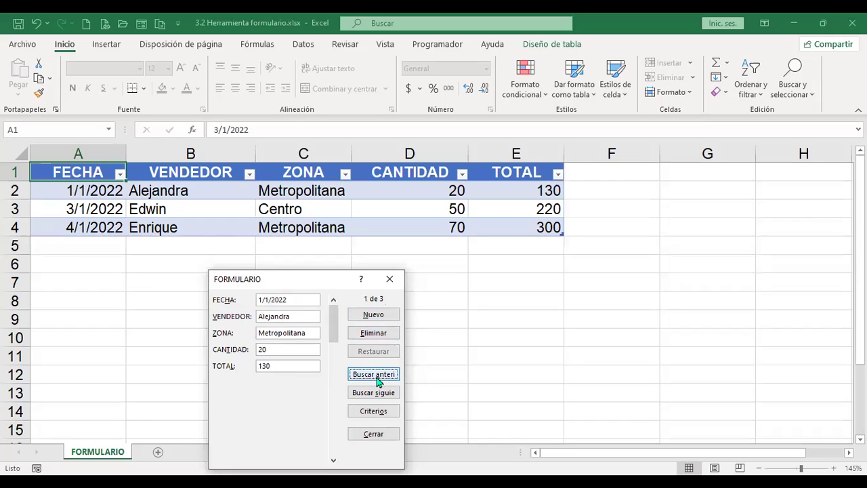
pyautogui.hotkey('alt', 'g')
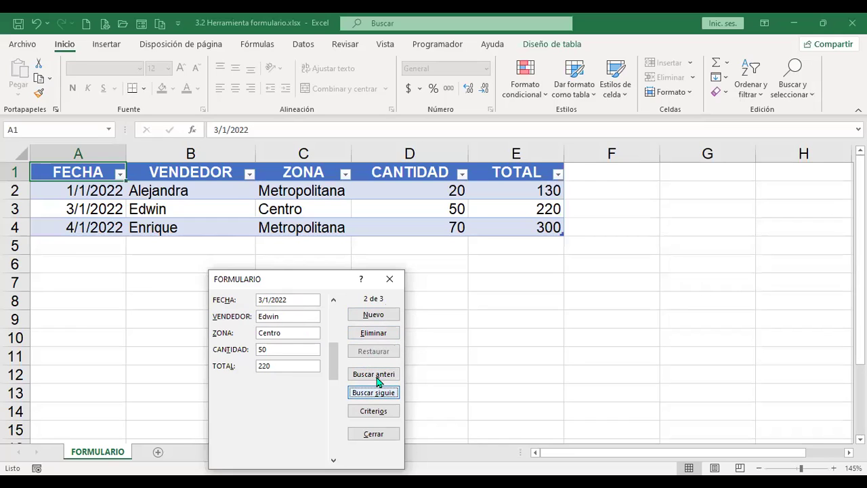
pyautogui.hotkey('alt', 'g')
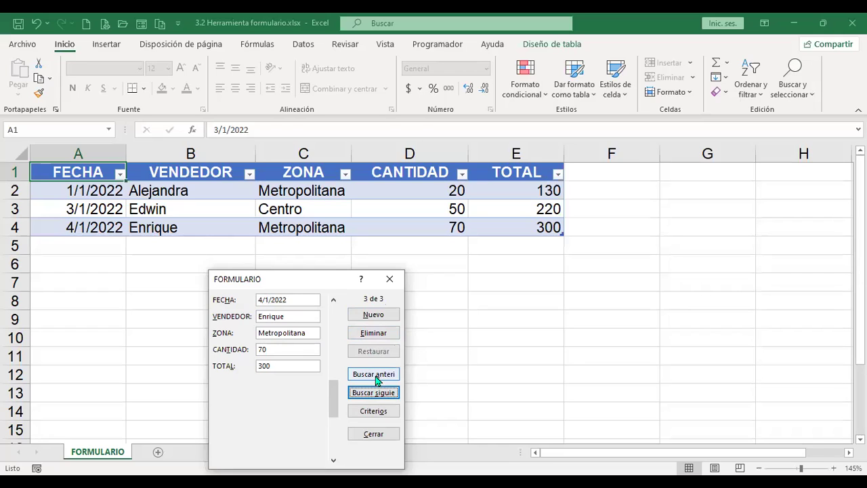
pyautogui.hotkey('alt', 'g')
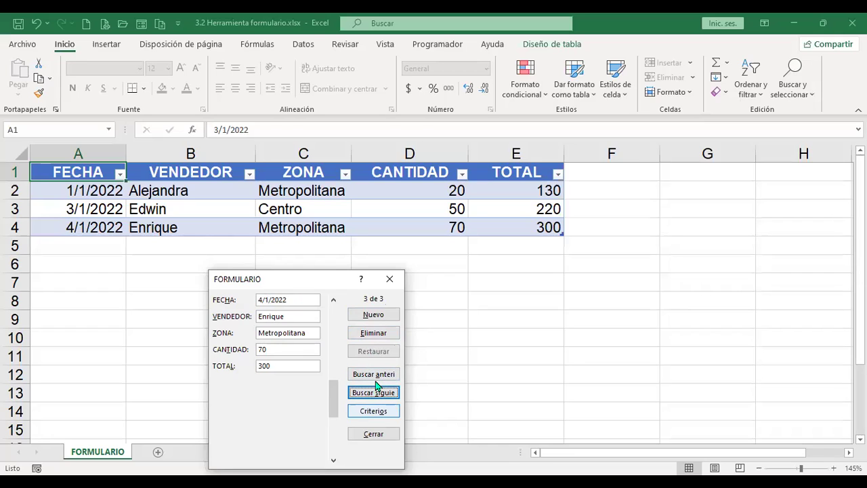
# Search the records by criteria in the form, first with FECHA 2/1/2022 and again with FECHA 3/1/2022.
pyautogui.hotkey('alt', 'o')
pyautogui.press('Tab')
pyautogui.press('Tab')
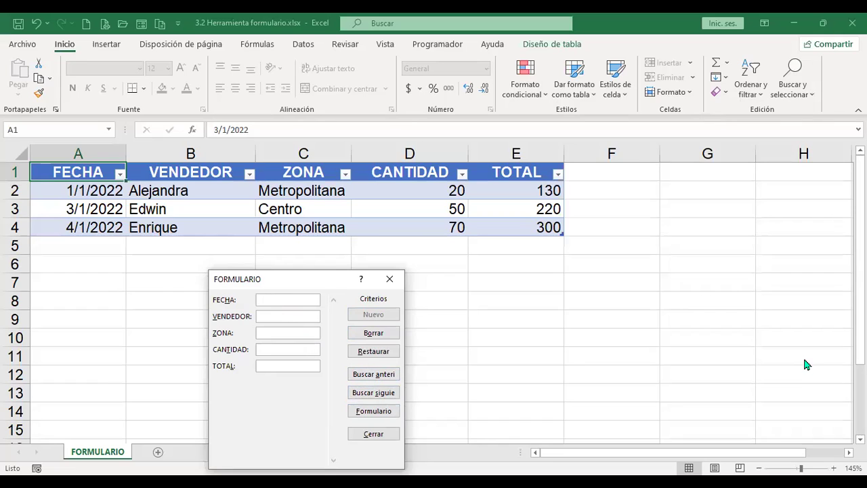
pyautogui.write('2/1/2022')
pyautogui.press('Return')
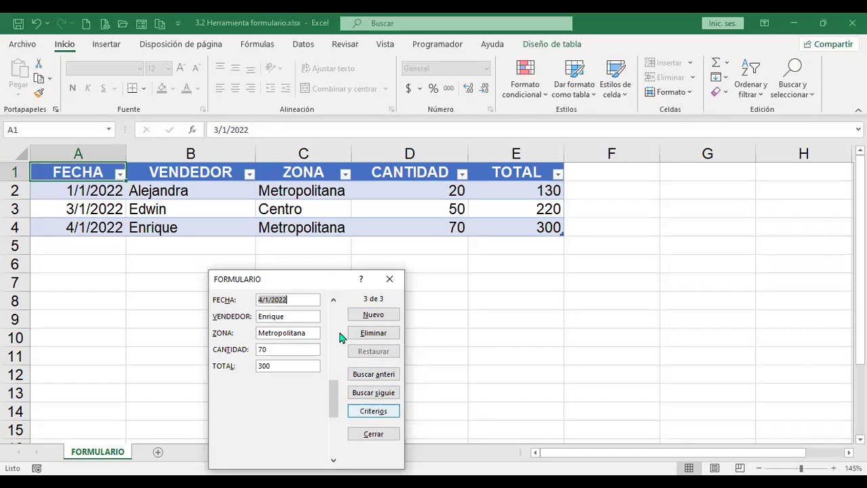
pyautogui.press('Return')
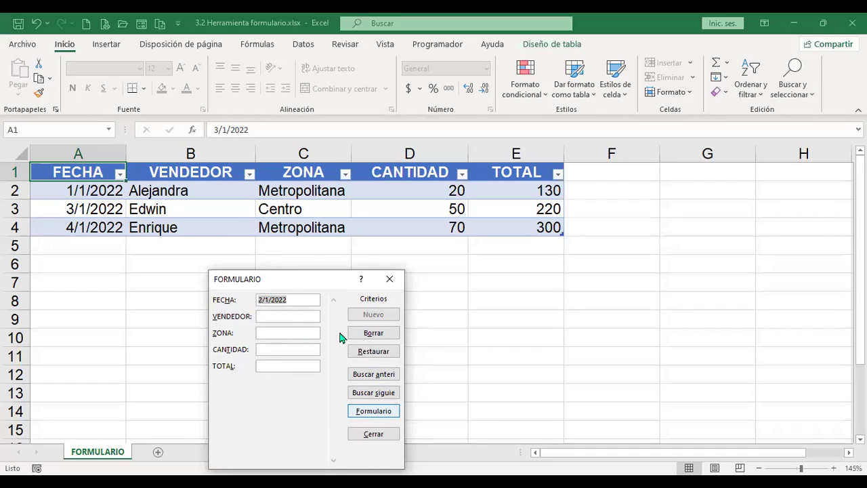
pyautogui.write('3/1/2022')
pyautogui.press('Return')
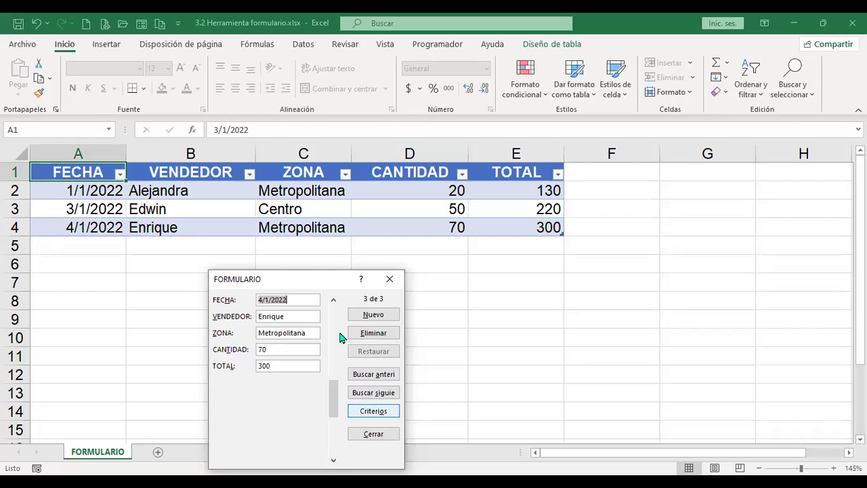
# Reopen the search criteria, try FECHA 2/1/2022, restore the previous criterion and search backwards for a matching record.
pyautogui.hotkey('alt', 'i')
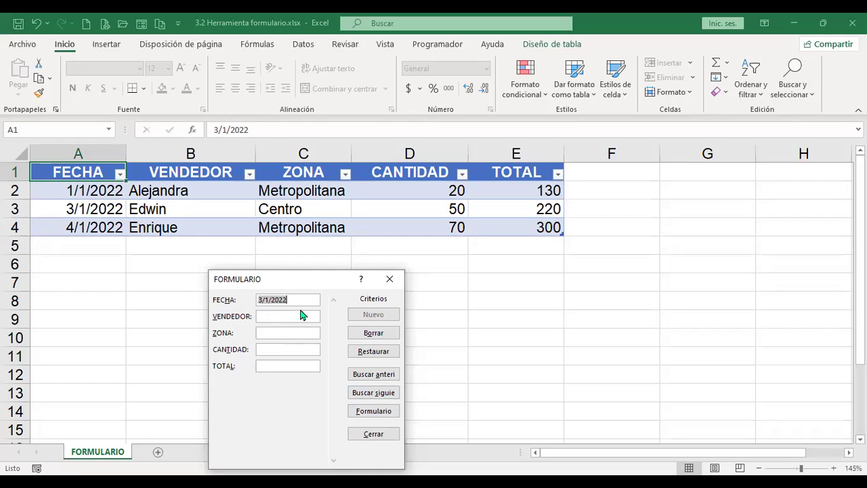
pyautogui.press('Home')
pyautogui.press('Delete')
pyautogui.write('2')
pyautogui.click(370, 354)
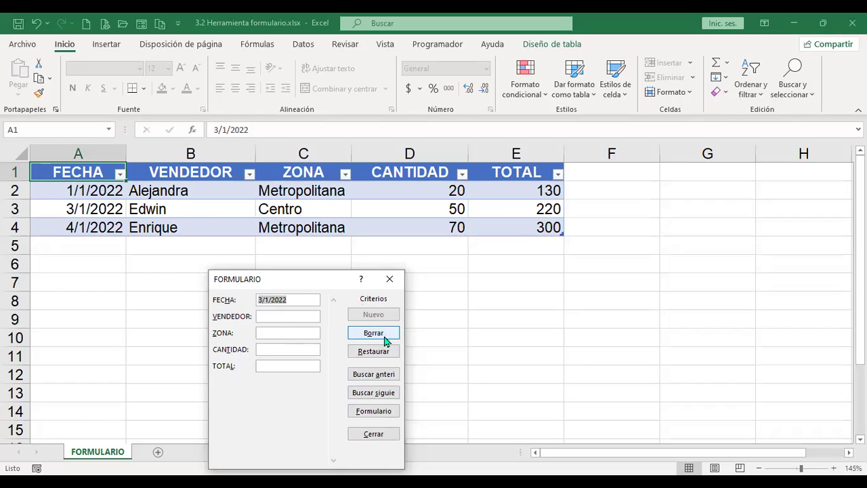
pyautogui.press('Tab')
pyautogui.click(387, 382)
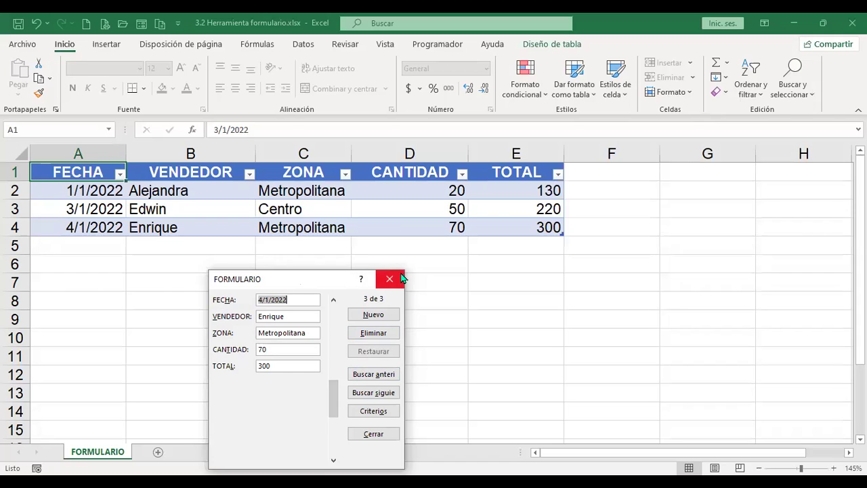
# Add a record through the form with FECHA 5/1/2022, the seller's name, ZONA Centro, CANTIDAD 10 and TOTAL 80, and close the form.
pyautogui.click(380, 321)
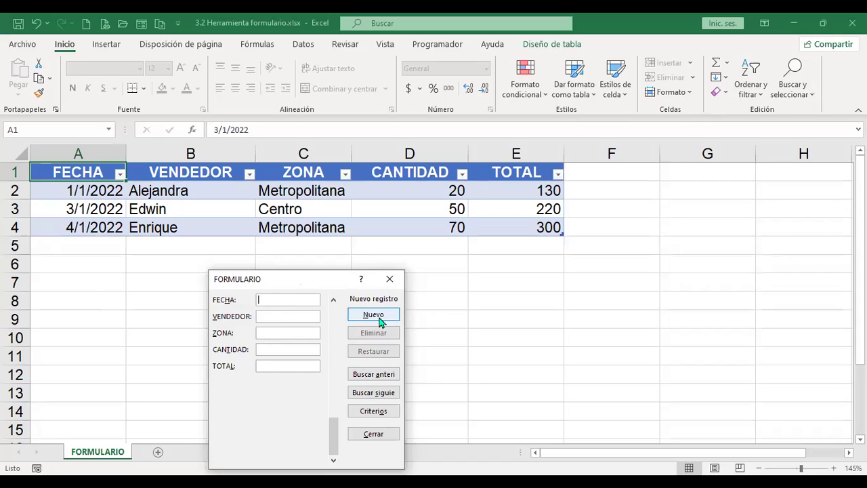
pyautogui.write('5/1/2022')
pyautogui.press('Tab')
pyautogui.write('Denilson')
pyautogui.press('Tab')
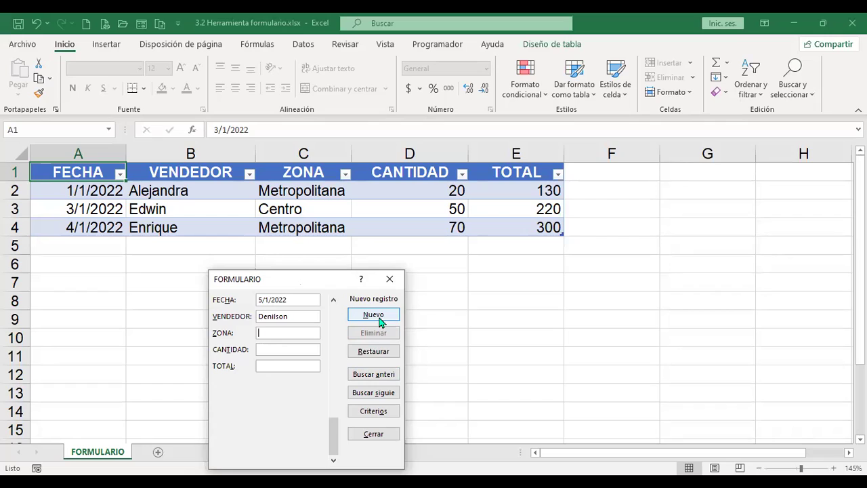
pyautogui.write('Centro')
pyautogui.press('Tab')
pyautogui.write('10')
pyautogui.press('Tab')
pyautogui.write('80')
pyautogui.click(370, 315)
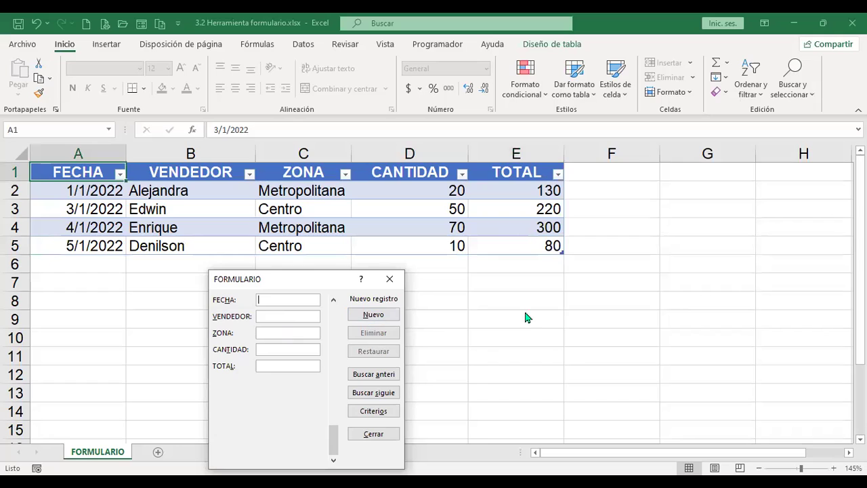
pyautogui.click(391, 280)
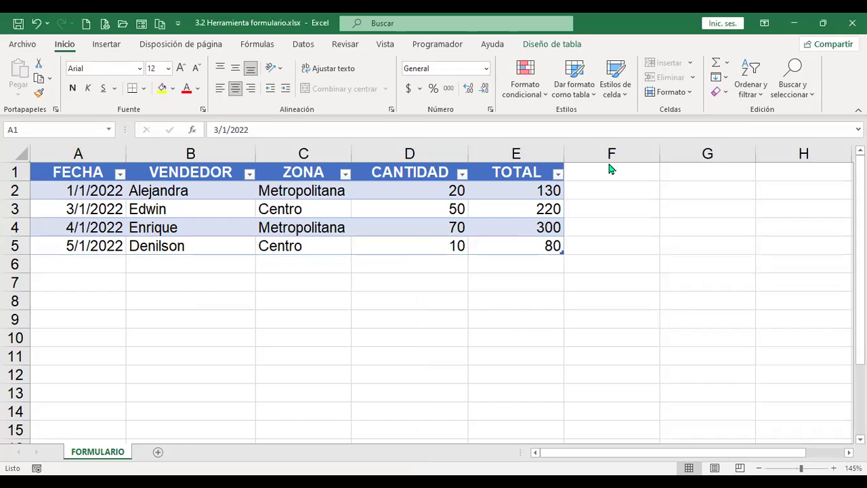
# Add a "1% comisión" column header in F1, fit the column's width, and check the new field in the data form.
pyautogui.click(590, 171)
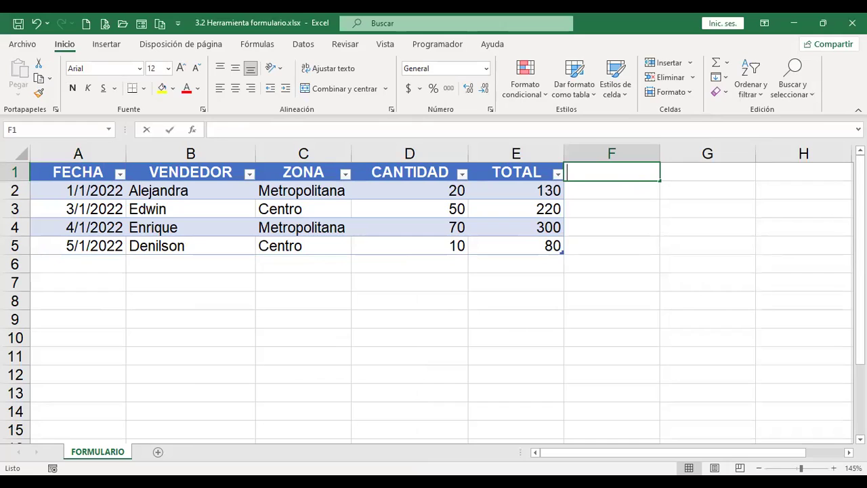
pyautogui.write('1%')
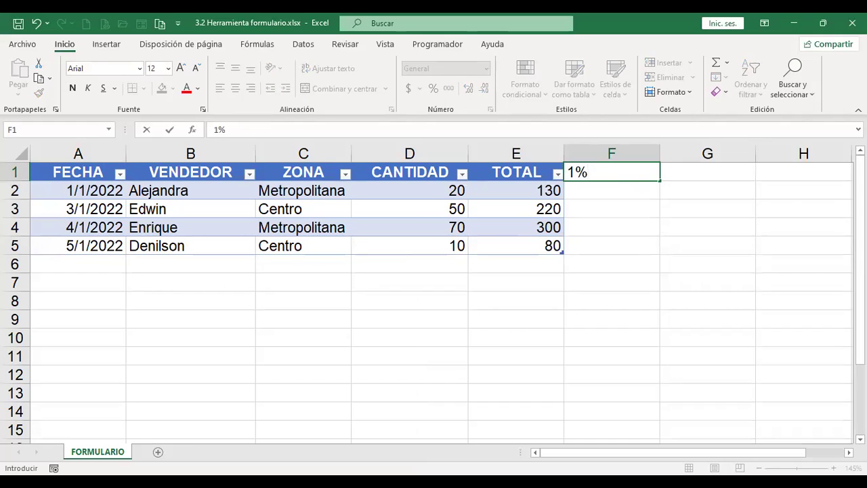
pyautogui.write(' comisión')
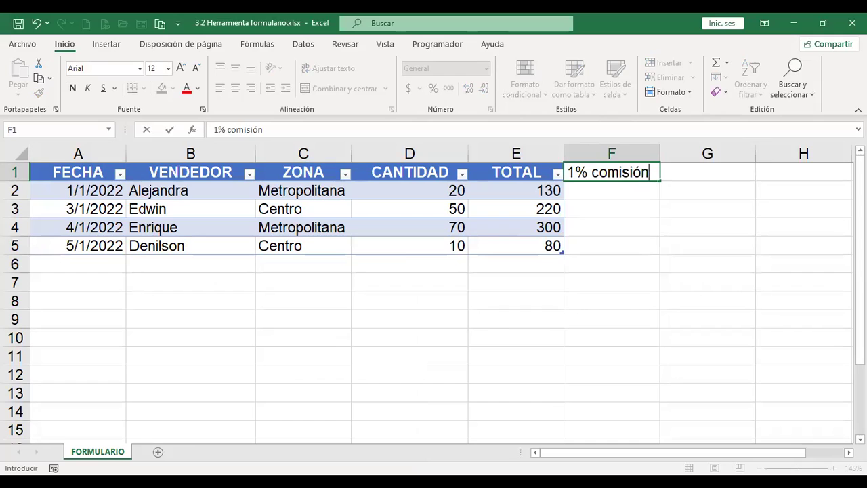
pyautogui.press('Return')
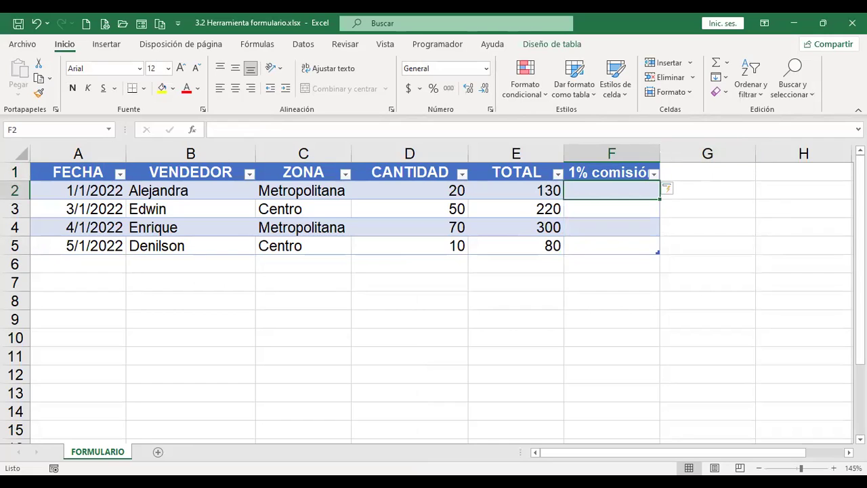
pyautogui.doubleClick(660, 154)
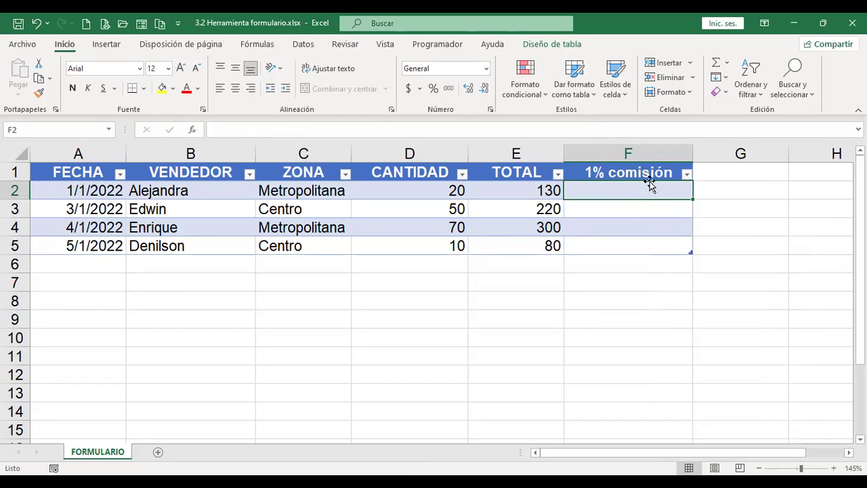
pyautogui.click(141, 26)
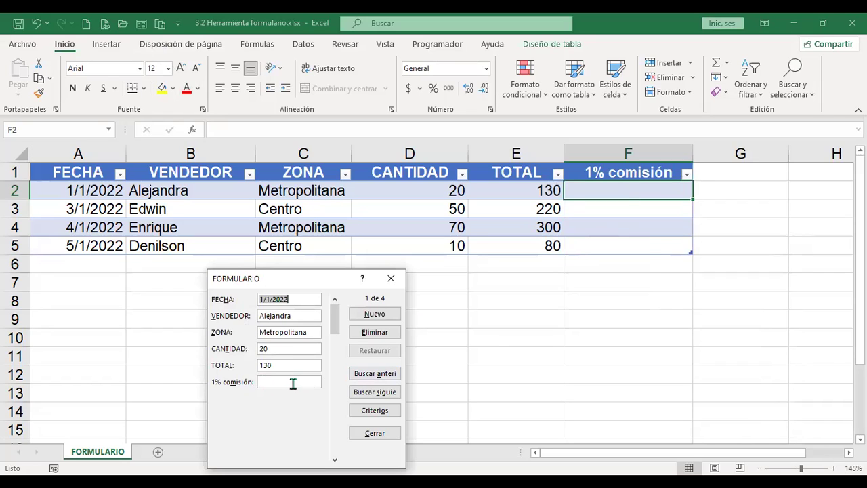
pyautogui.press('Escape')
# Rewrite the header in F1 in capitals as "1% COMISIÓN".
pyautogui.click(620, 178)
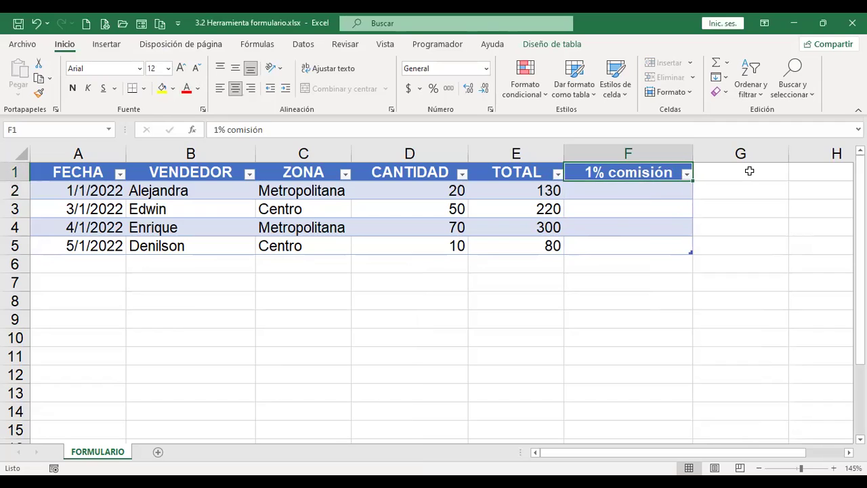
pyautogui.write('1%')
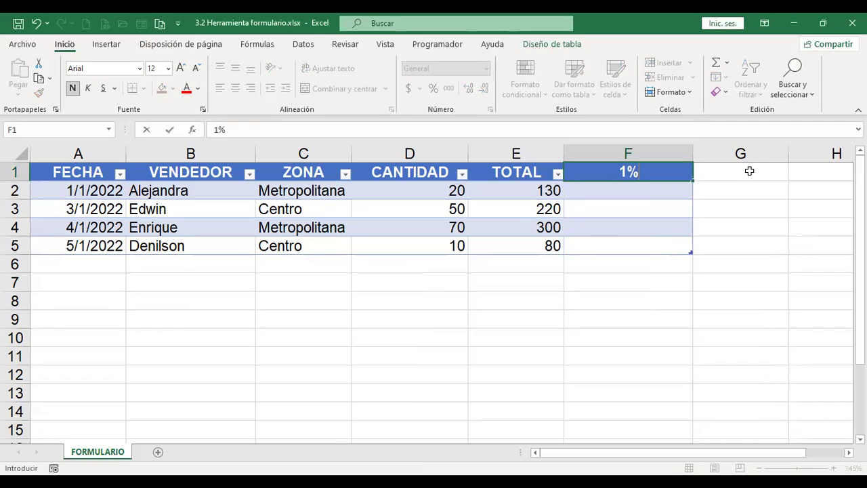
pyautogui.write(' COMISIÓN')
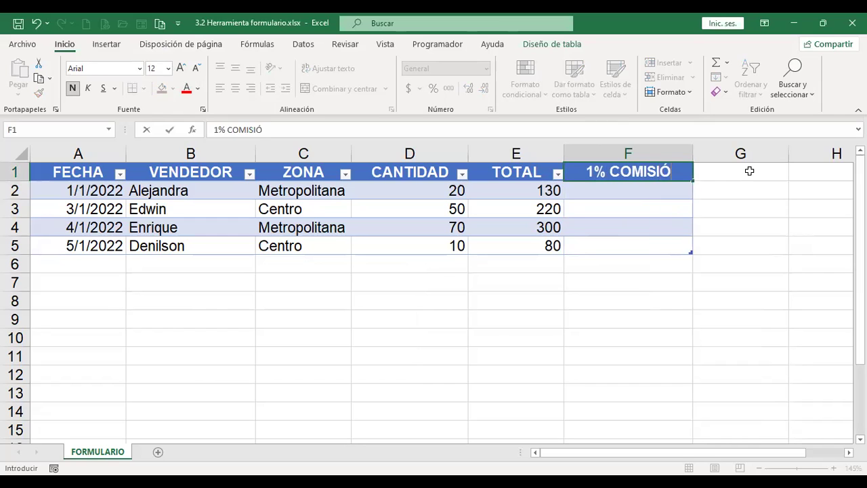
pyautogui.press('Return')
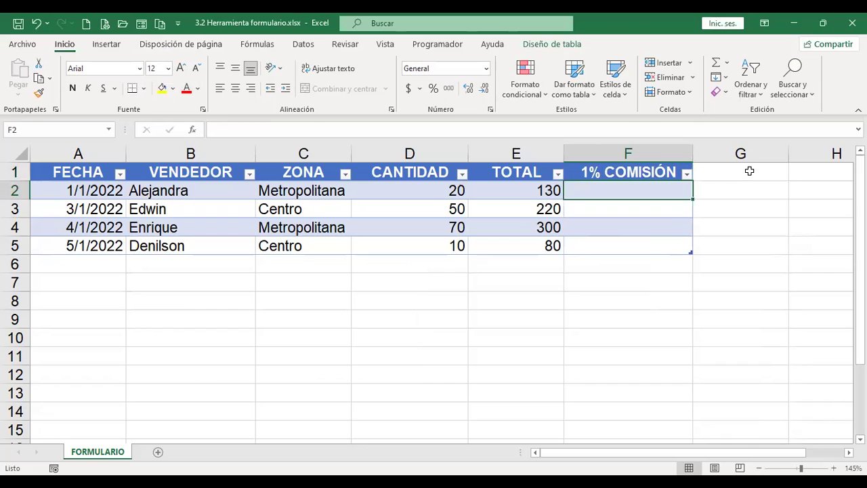
pyautogui.write('+')
pyautogui.press('Left')
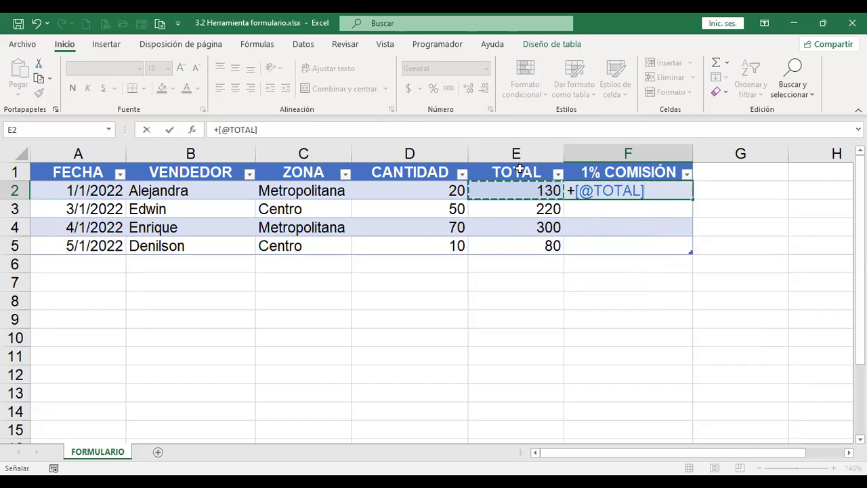
pyautogui.write('*')
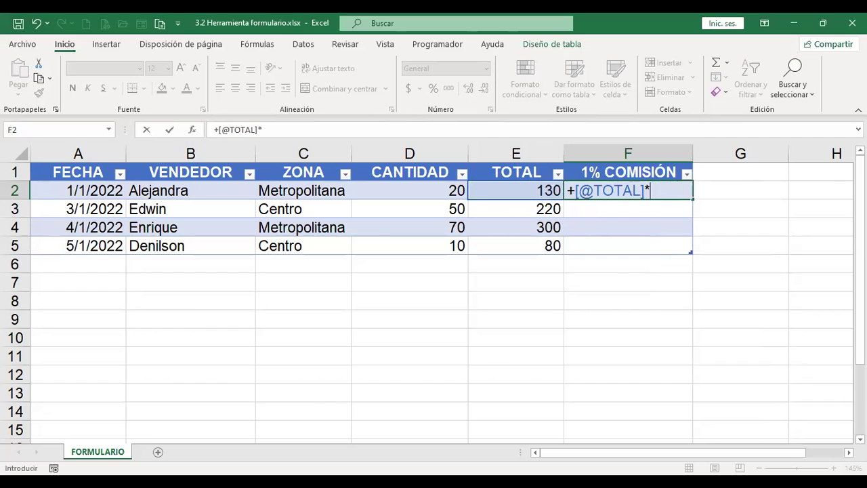
pyautogui.write('1%')
pyautogui.press('Return')
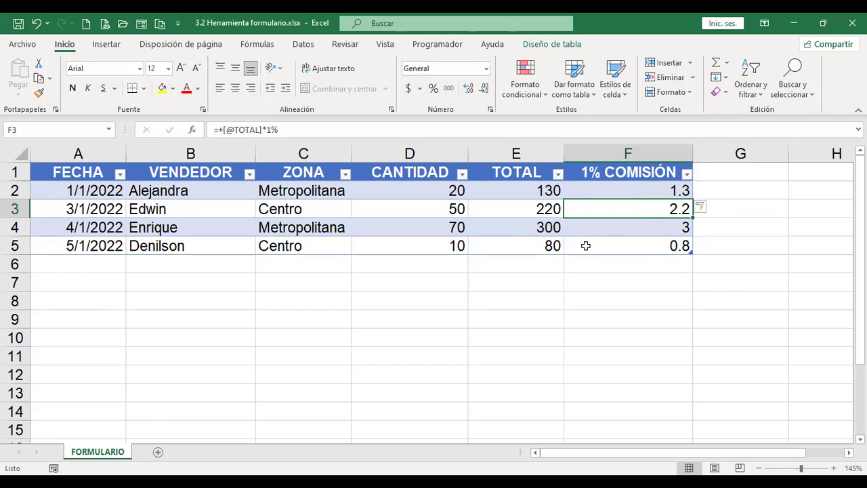
# Add a record through the data form with FECHA 6/1/2022, the seller's name, ZONA Oriente, CANTIDAD 60 and TOTAL 240, and close the form.
pyautogui.click(142, 24)
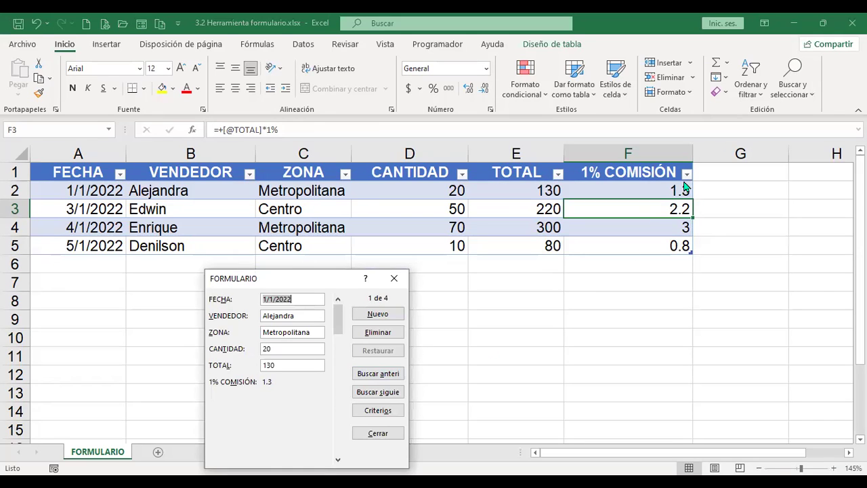
pyautogui.click(372, 315)
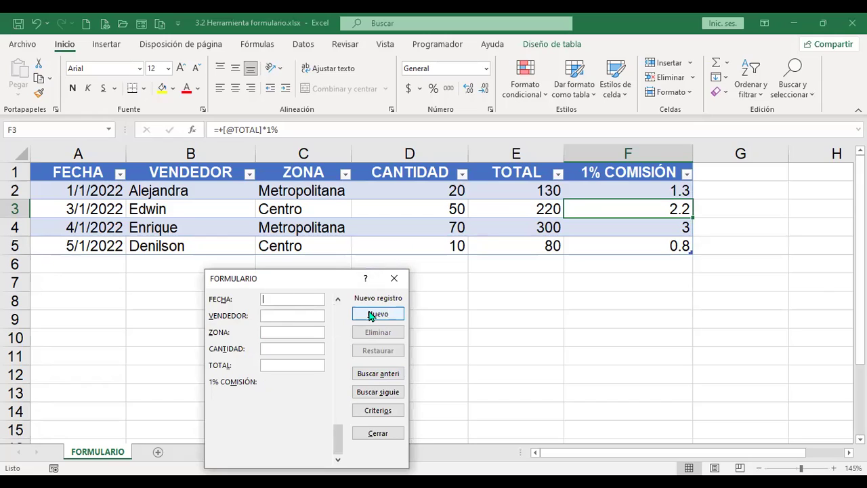
pyautogui.write('6/1/2022')
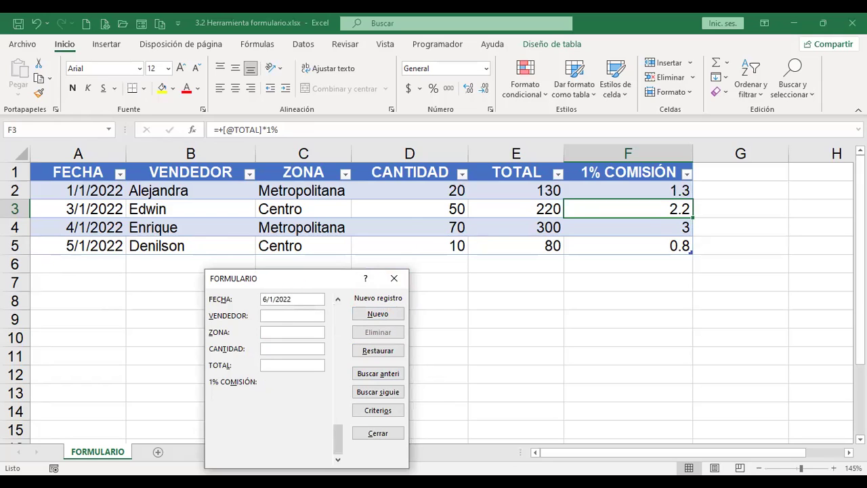
pyautogui.moveTo(284, 278); pyautogui.dragTo(230, 211)
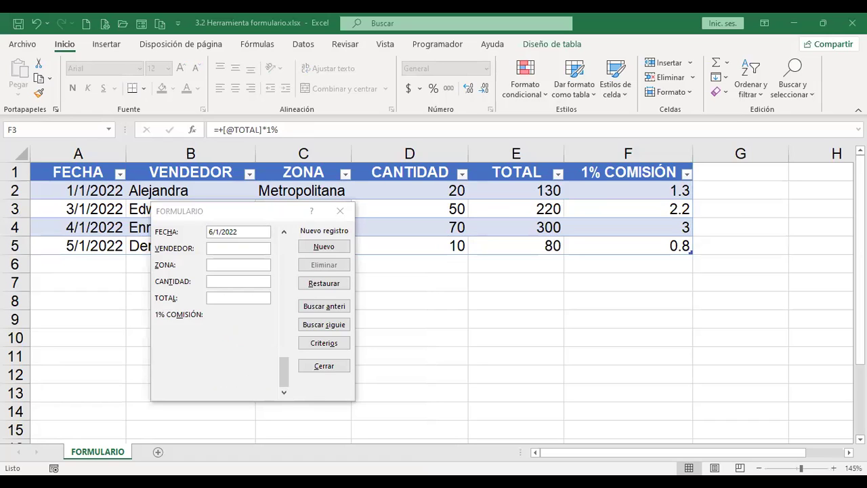
pyautogui.click(251, 245)
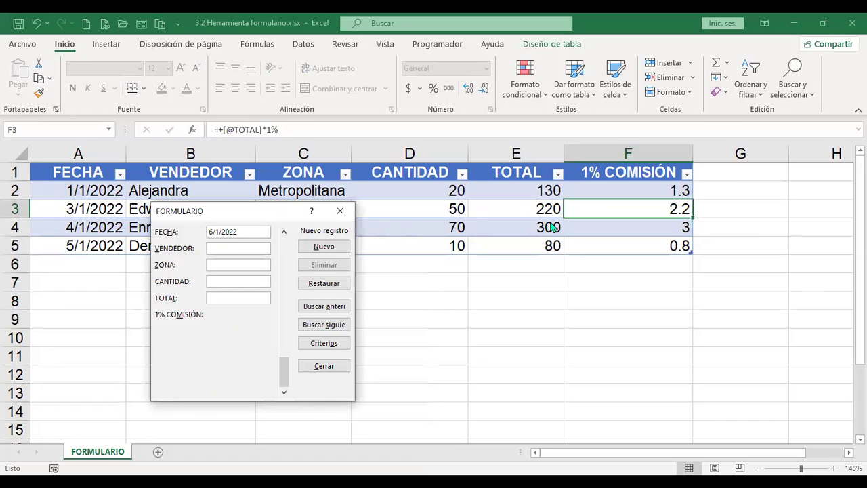
pyautogui.write('Jimmy')
pyautogui.press('Tab')
pyautogui.write('Oriente')
pyautogui.write('60')
pyautogui.press('Tab')
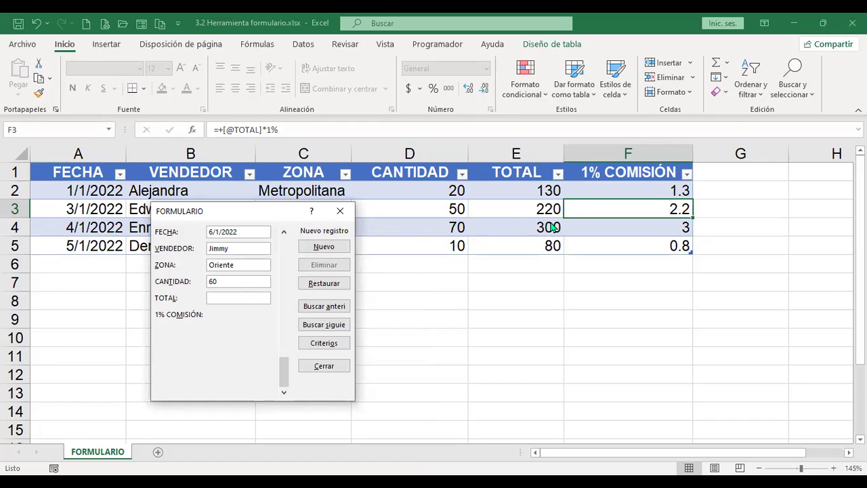
pyautogui.write('240')
pyautogui.press('Return')
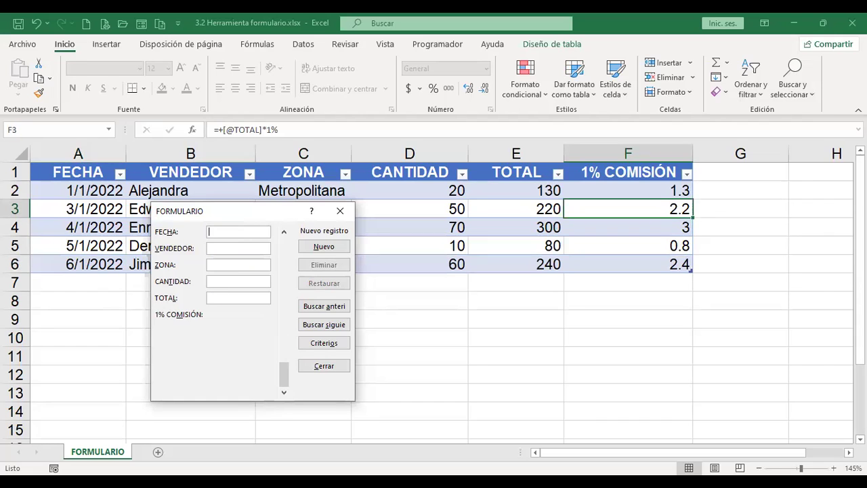
pyautogui.click(323, 367)
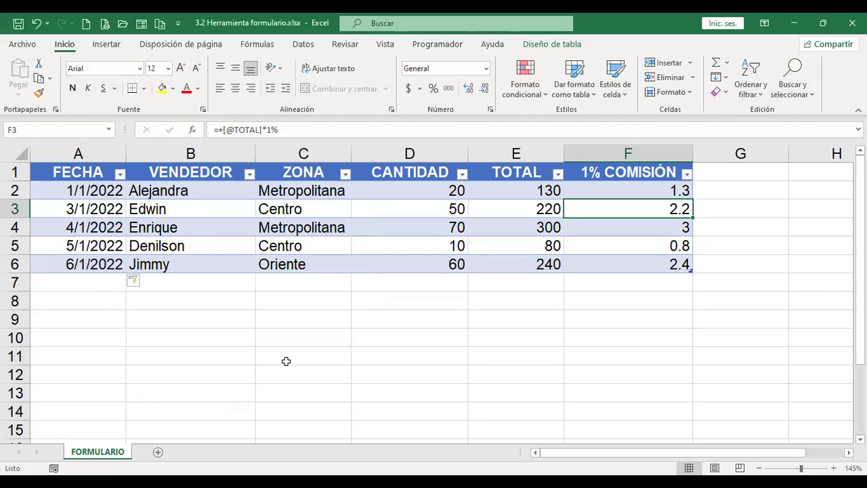
# Check the new record's seller, zone and commission cells in row 6, and view the commission field in the data form.
pyautogui.click(161, 263)
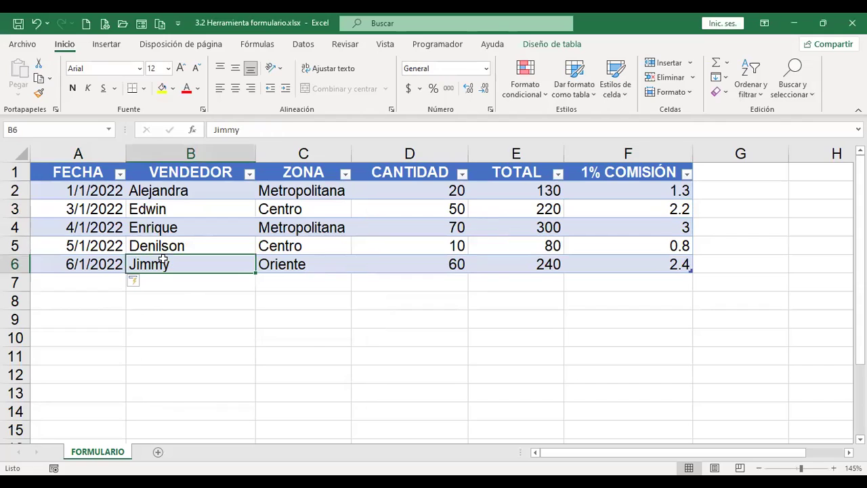
pyautogui.click(304, 264)
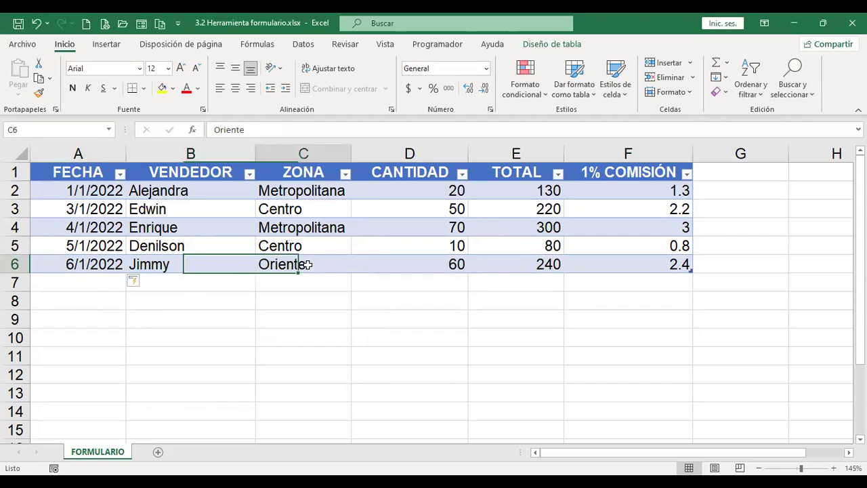
pyautogui.click(630, 263)
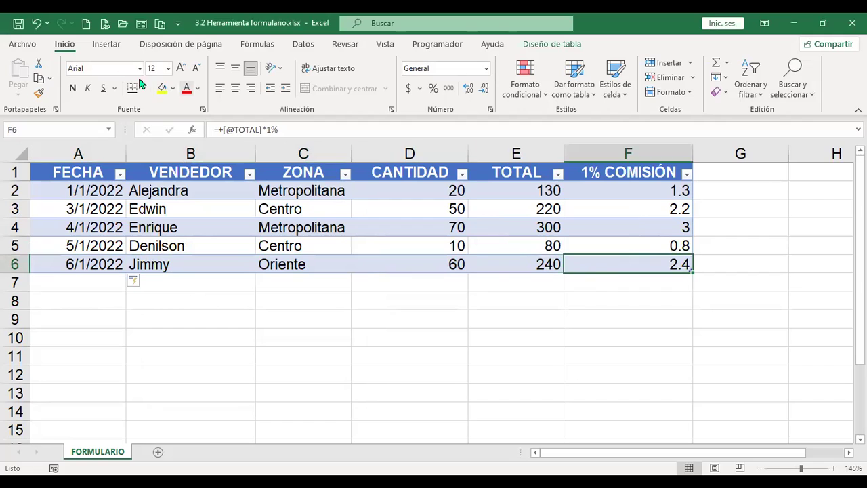
pyautogui.click(141, 24)
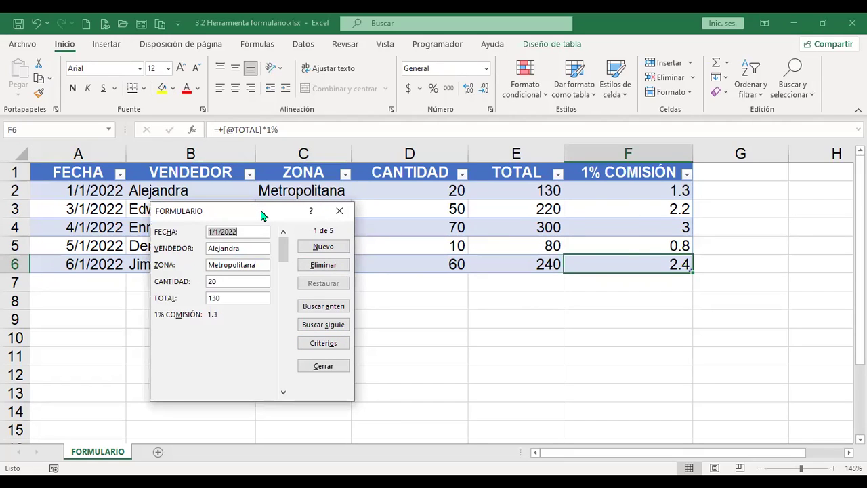
pyautogui.click(330, 372)
pyautogui.click(335, 321)
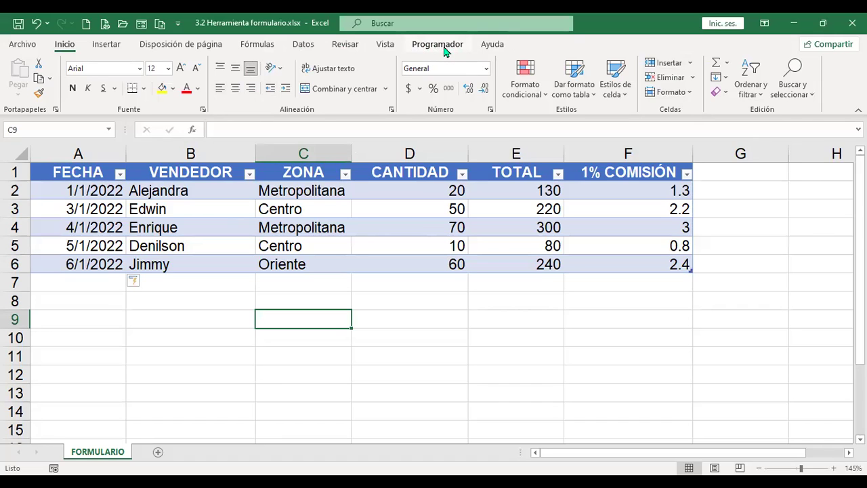
# Disable and re-enable the Programador main tab in Excel's ribbon customization options, and accept the settings.
pyautogui.click(23, 44)
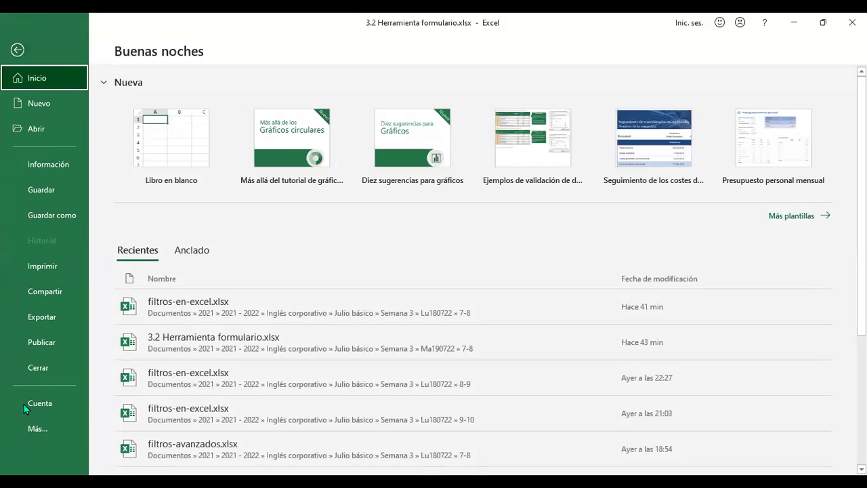
pyautogui.click(30, 426)
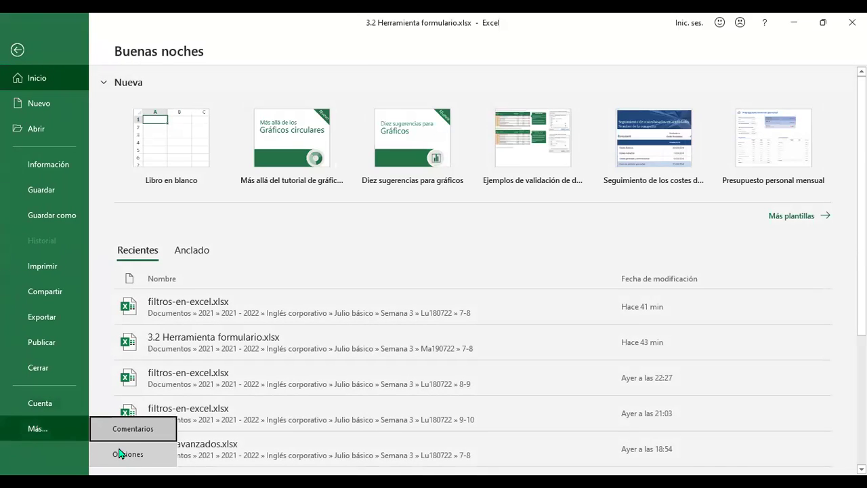
pyautogui.click(120, 453)
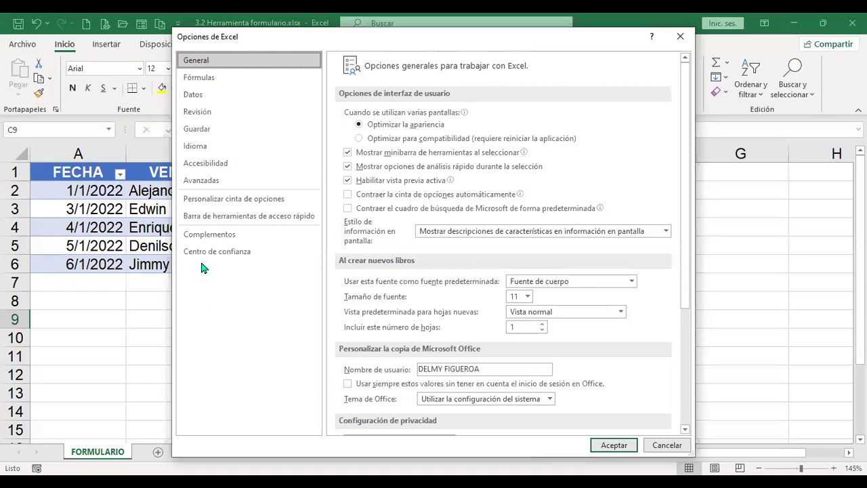
pyautogui.click(229, 201)
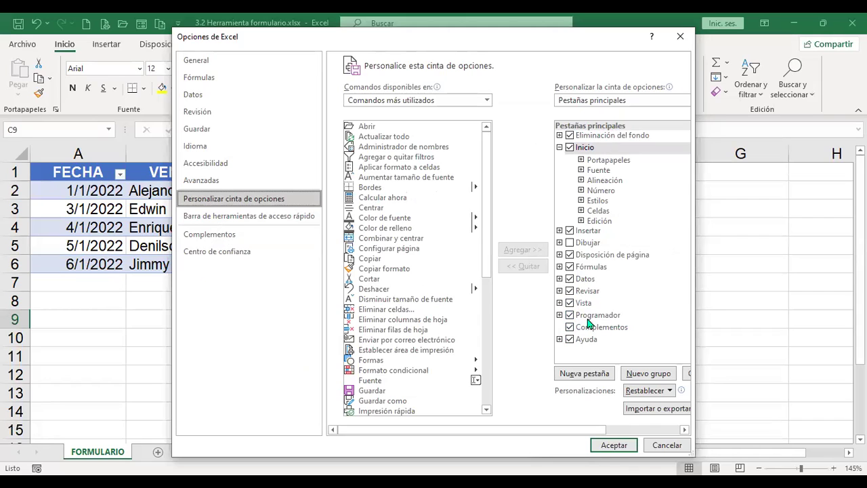
pyautogui.click(570, 315)
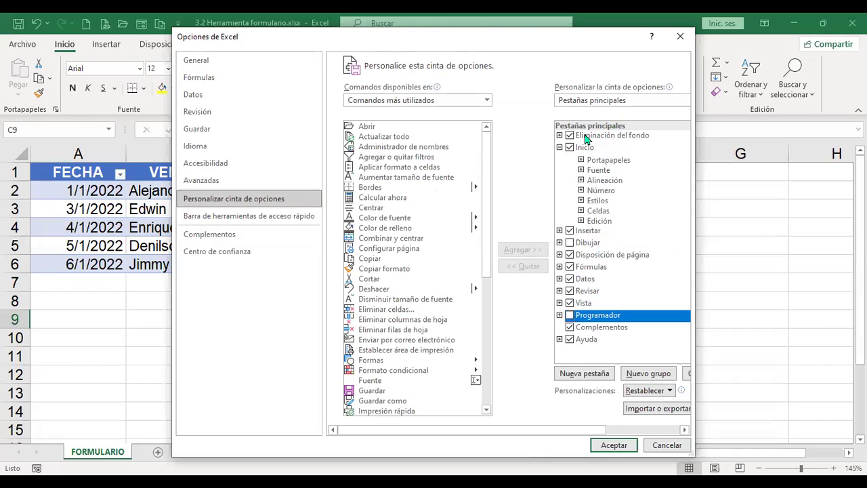
pyautogui.click(570, 315)
pyautogui.click(614, 445)
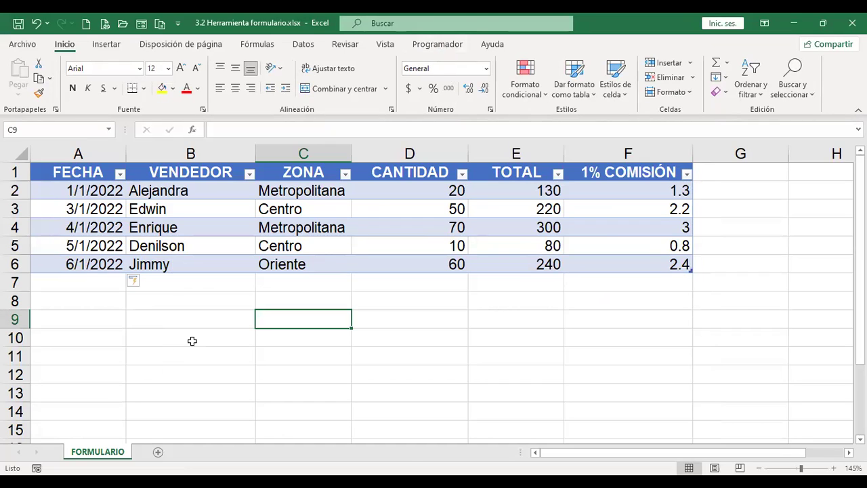
# Place a form-control button at cell B8 below the table without assigning a macro to it.
pyautogui.click(141, 25)
pyautogui.click(439, 47)
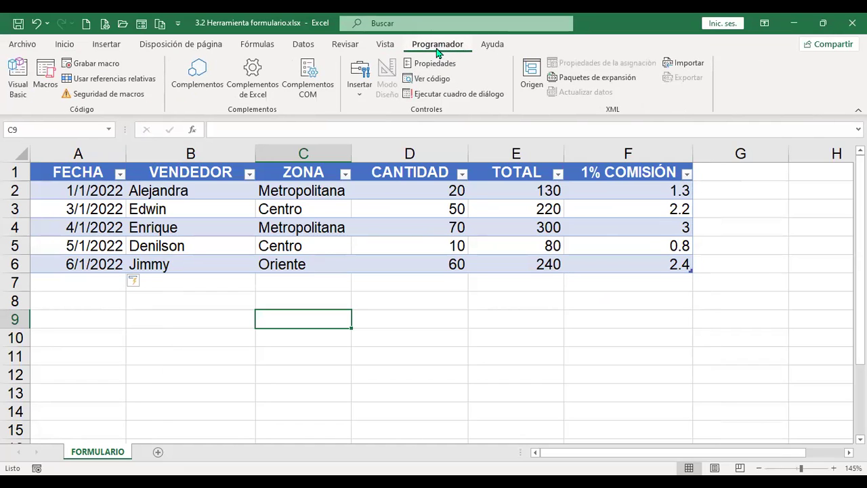
pyautogui.click(360, 100)
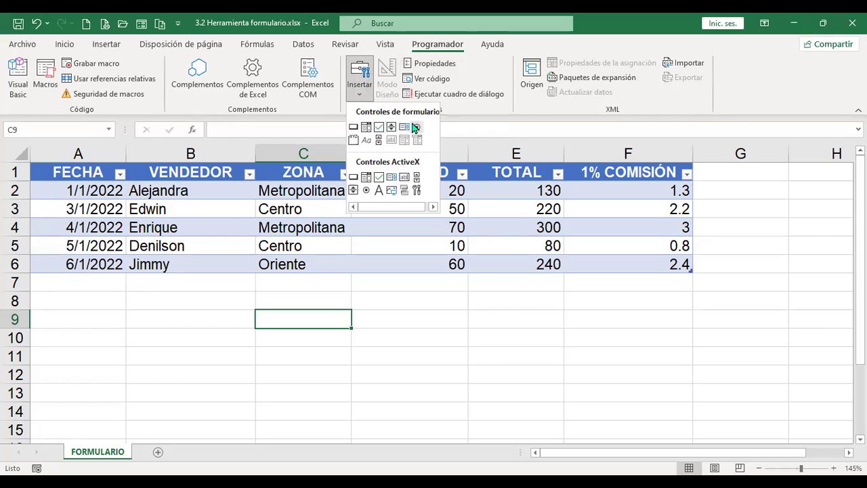
pyautogui.click(354, 129)
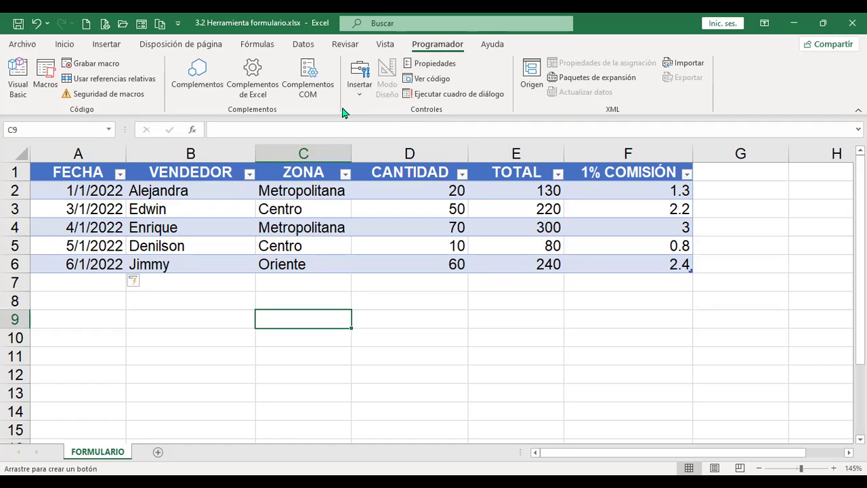
pyautogui.click(360, 76)
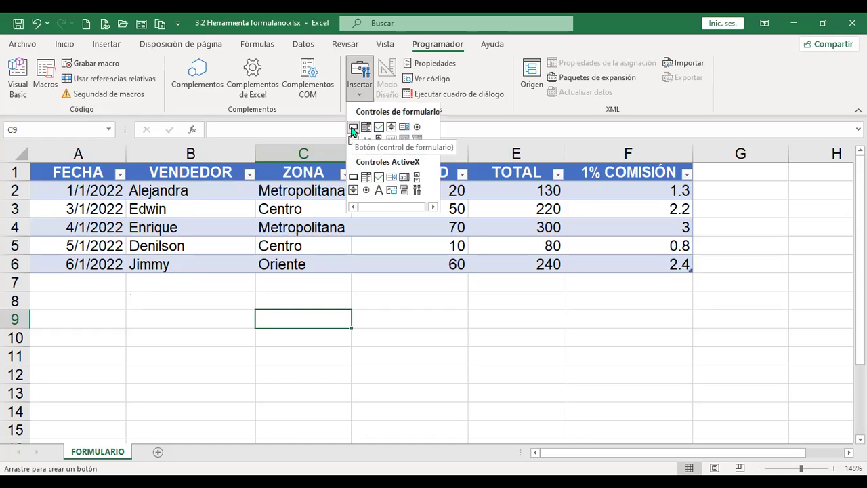
pyautogui.click(127, 290)
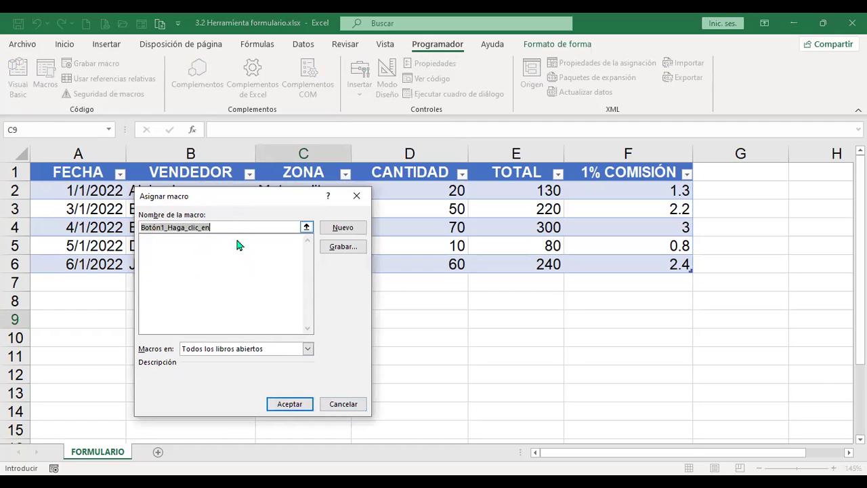
pyautogui.press('Escape')
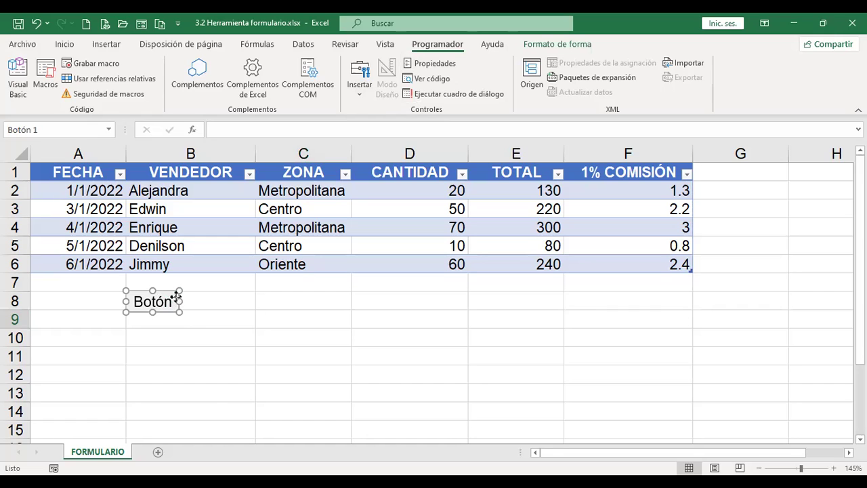
# Inspect the font settings in the button's control format without applying changes, and delete the button.
pyautogui.rightClick(177, 299)
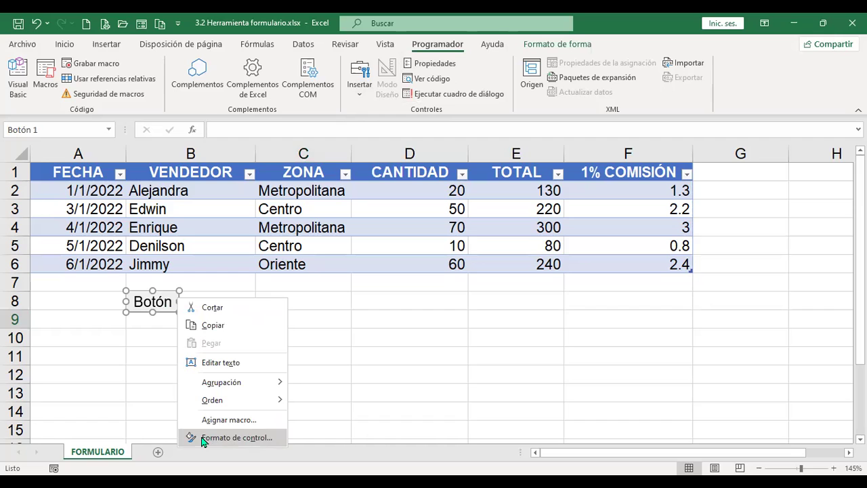
pyautogui.click(258, 439)
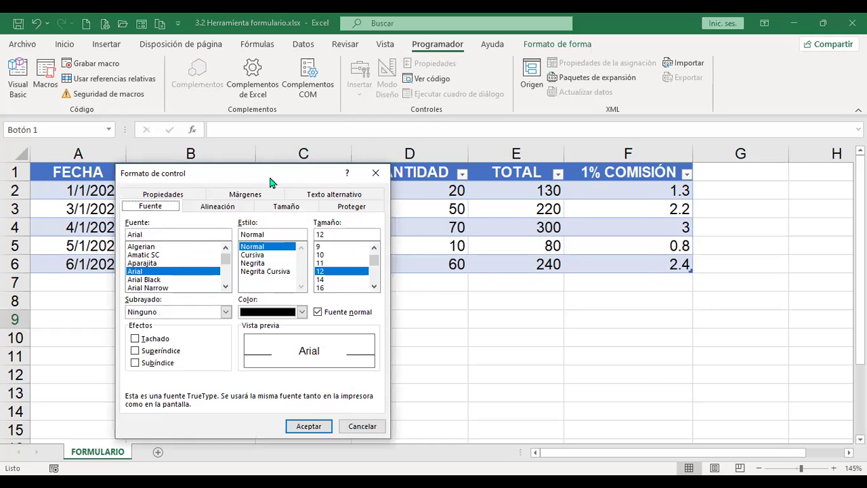
pyautogui.moveTo(269, 173); pyautogui.dragTo(523, 117)
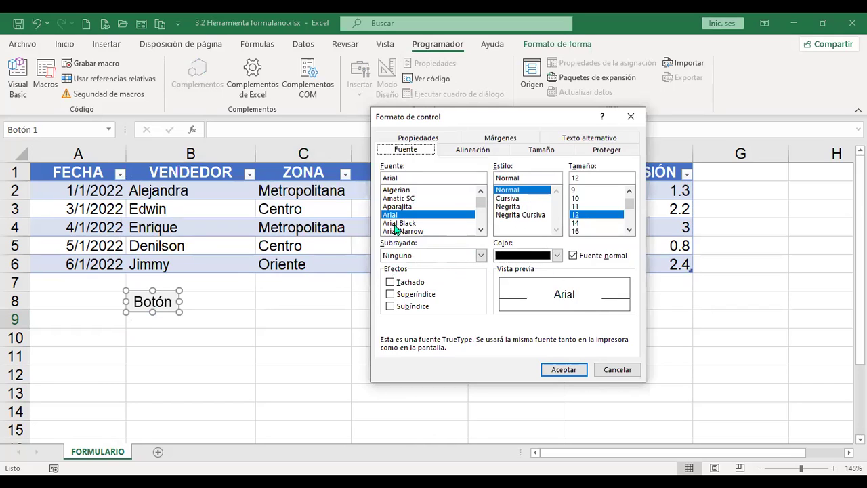
pyautogui.click(622, 369)
pyautogui.click(213, 323)
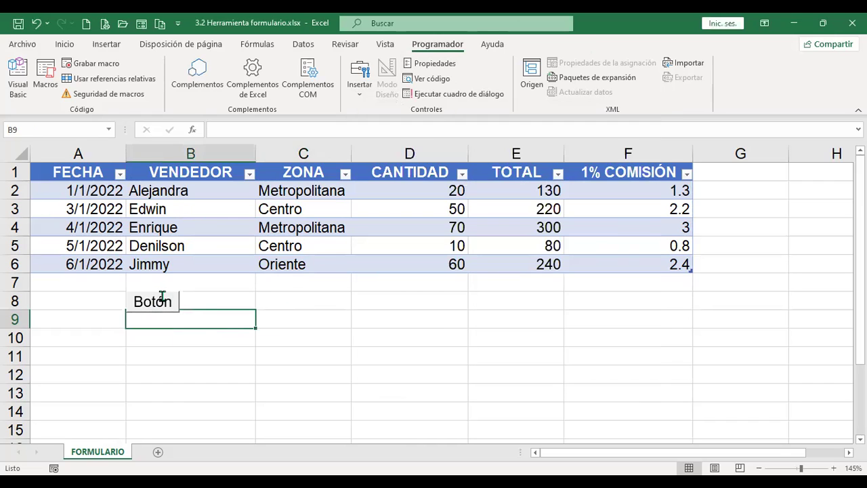
pyautogui.keyDown('ctrl'); pyautogui.click(163, 298); pyautogui.keyUp('ctrl')
pyautogui.press('Delete')
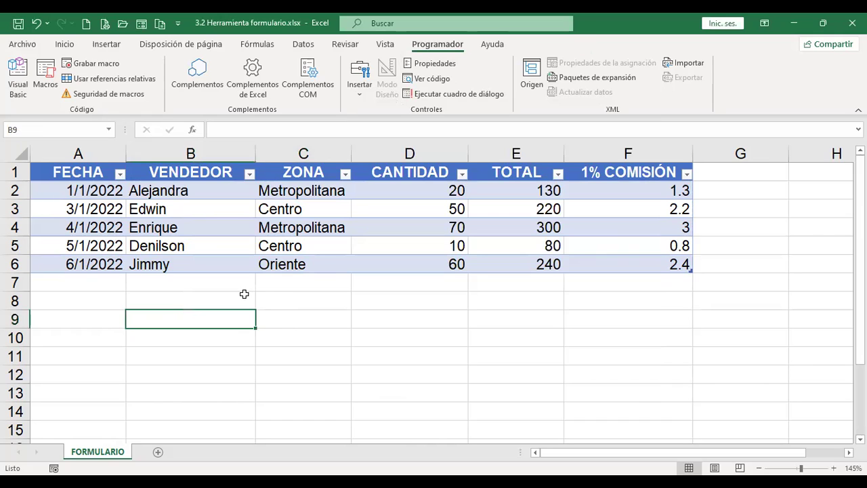
# Insert a combo box form control over cell D8, about as wide as the CANTIDAD column.
pyautogui.click(360, 95)
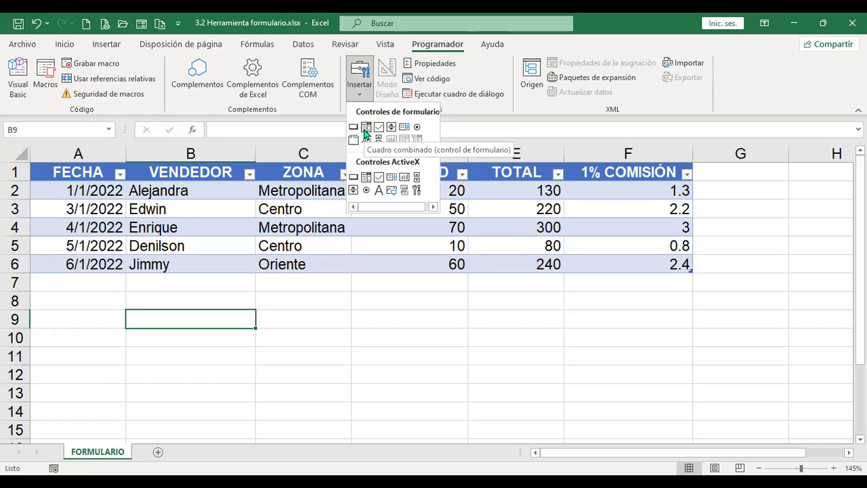
pyautogui.click(365, 129)
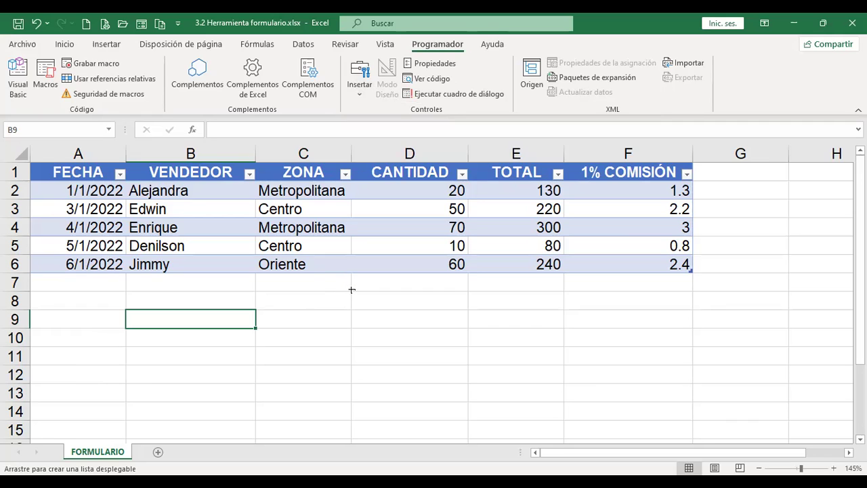
pyautogui.moveTo(350, 291); pyautogui.dragTo(467, 301)
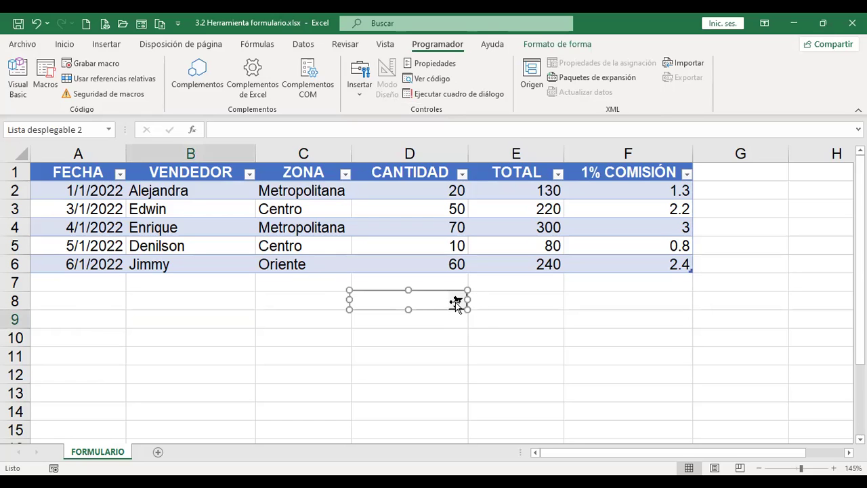
pyautogui.click(359, 75)
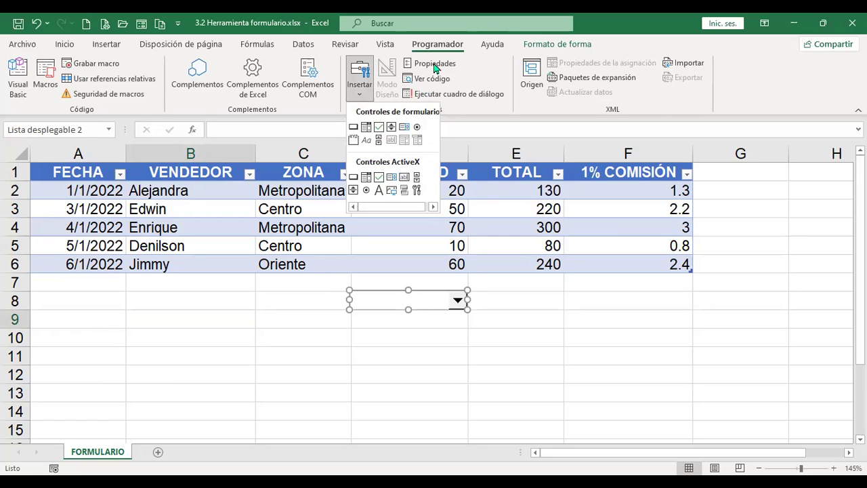
pyautogui.click(473, 71)
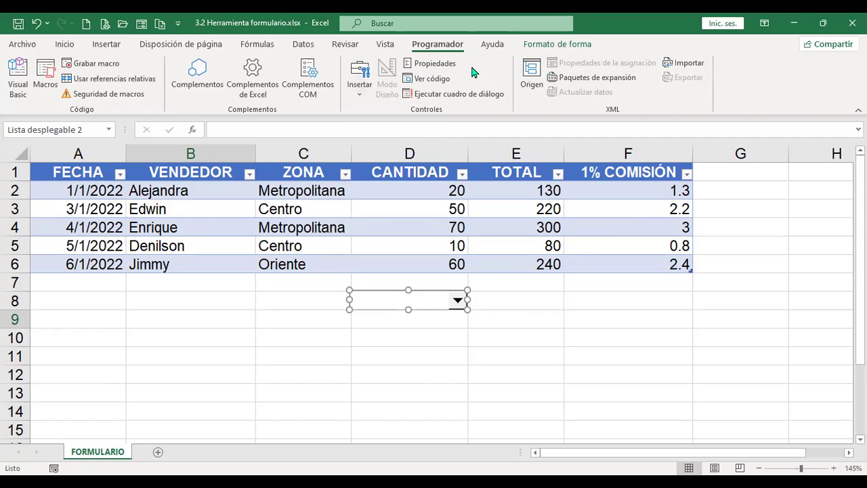
# Inspect the combo box's input range, cell link and drop-down lines settings in its control format without applying changes.
pyautogui.click(431, 68)
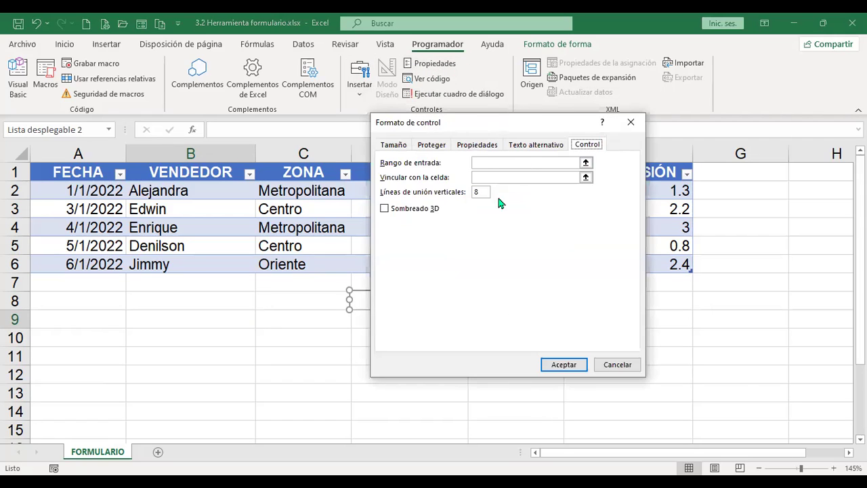
pyautogui.click(617, 365)
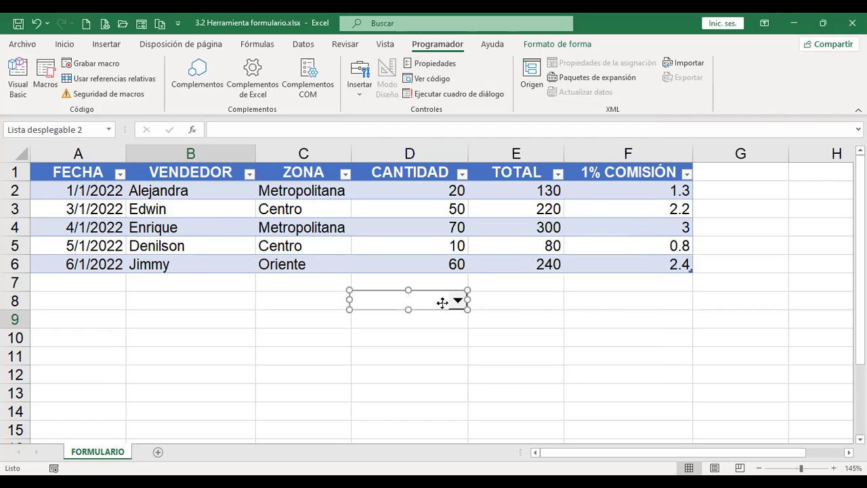
pyautogui.rightClick(444, 308)
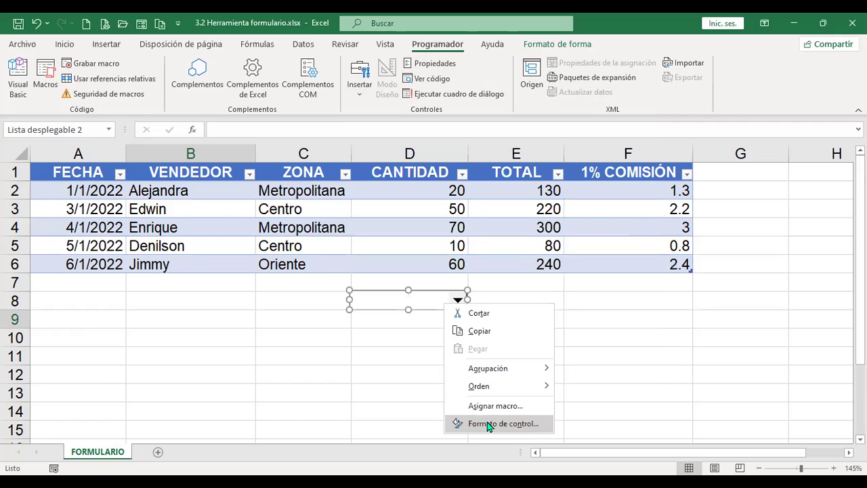
pyautogui.click(489, 425)
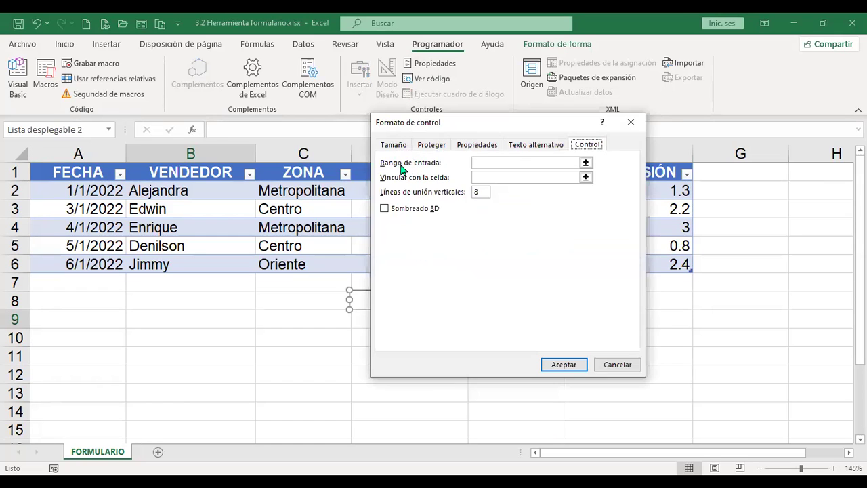
pyautogui.moveTo(466, 124); pyautogui.dragTo(625, 128)
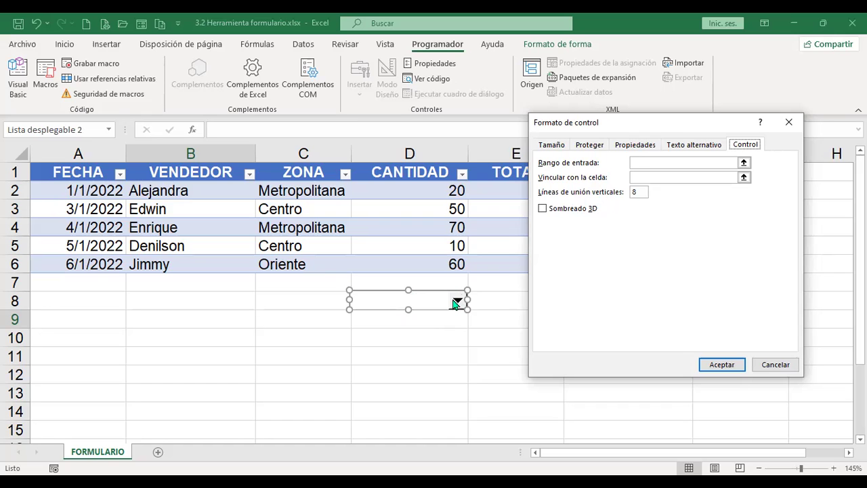
pyautogui.click(775, 364)
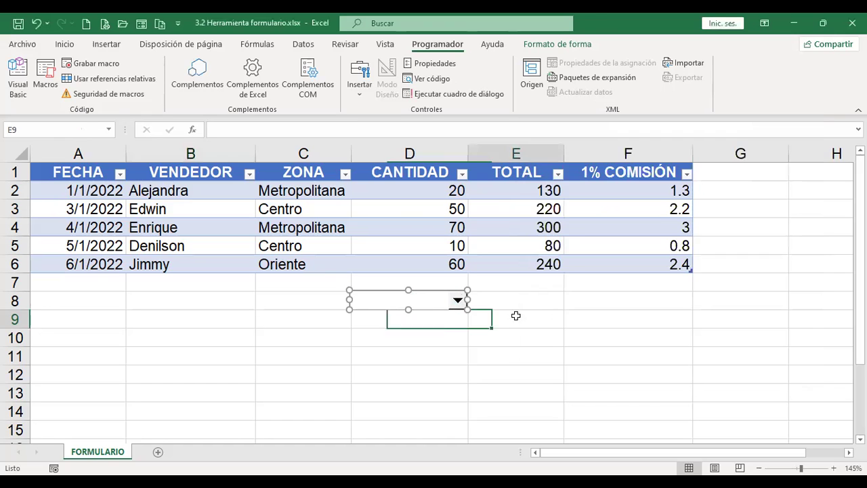
# Select the combo box over cell D8 and delete it from the sheet.
pyautogui.click(458, 305)
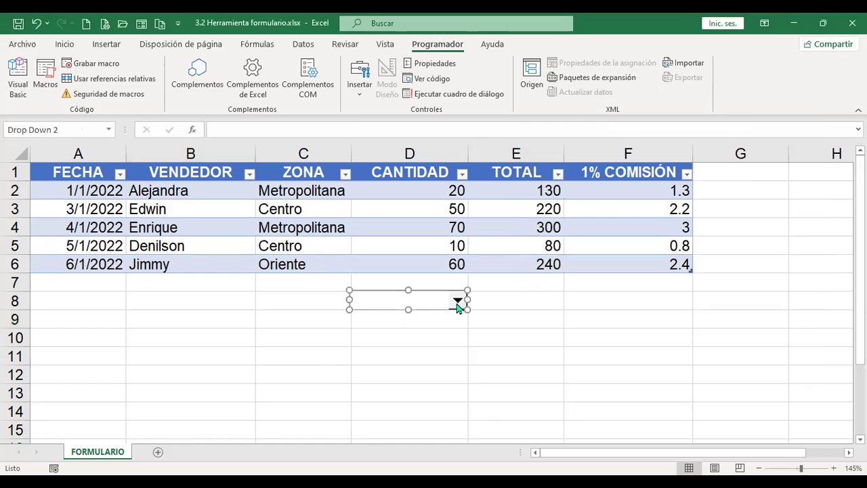
pyautogui.rightClick(458, 305)
pyautogui.press('Escape')
pyautogui.press('Escape')
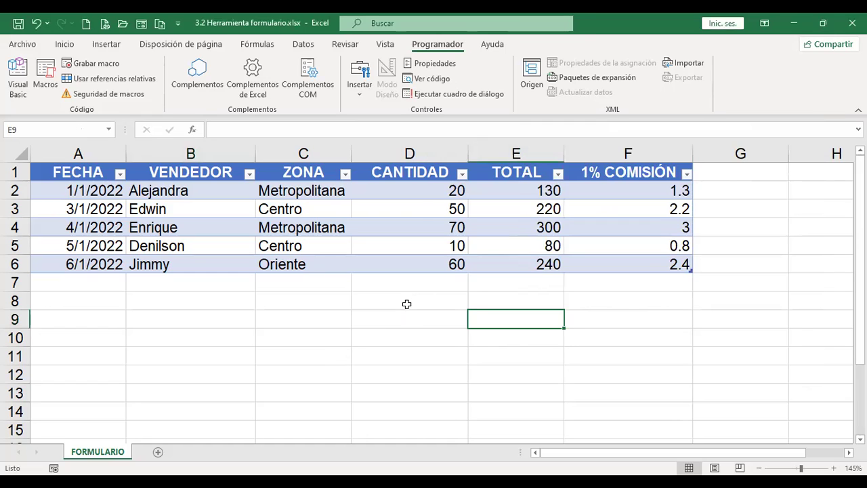
# Show the form controls and ActiveX controls available for insertion.
pyautogui.click(360, 95)
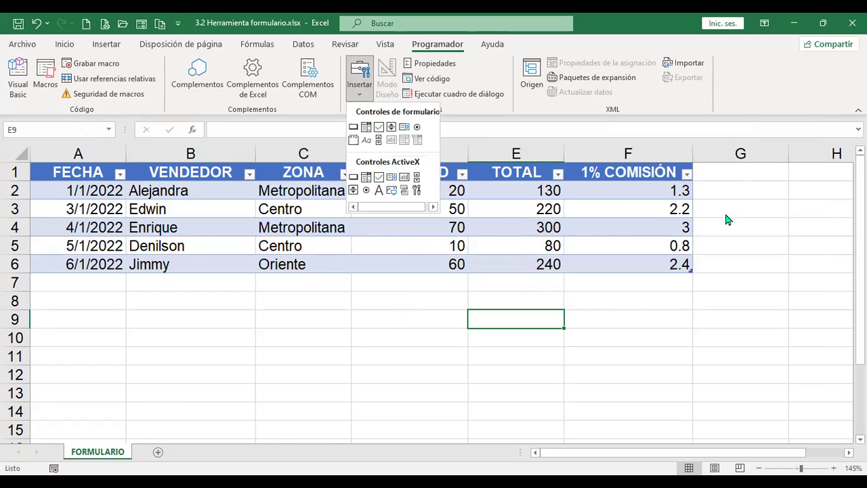
# Add an ESTADO column to the table by entering that header in cell G1.
pyautogui.click(729, 171)
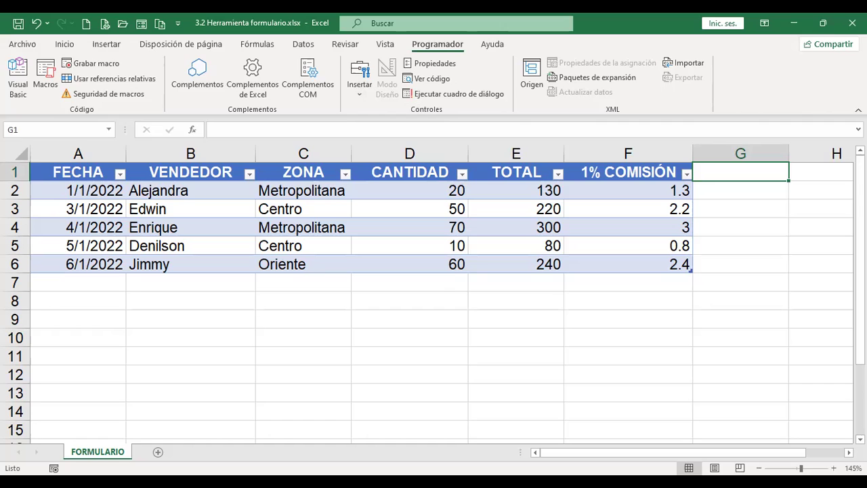
pyautogui.write('EWS')
pyautogui.press('BackSpace')
pyautogui.press('BackSpace')
pyautogui.write('S')
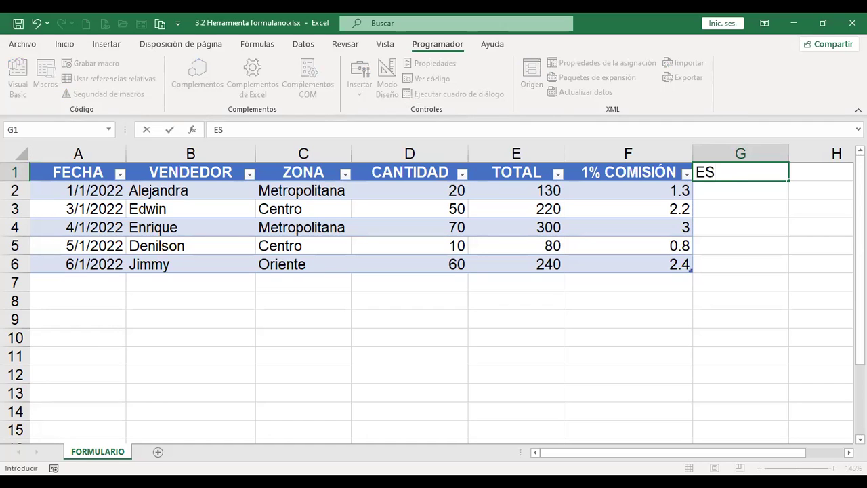
pyautogui.write('TADO')
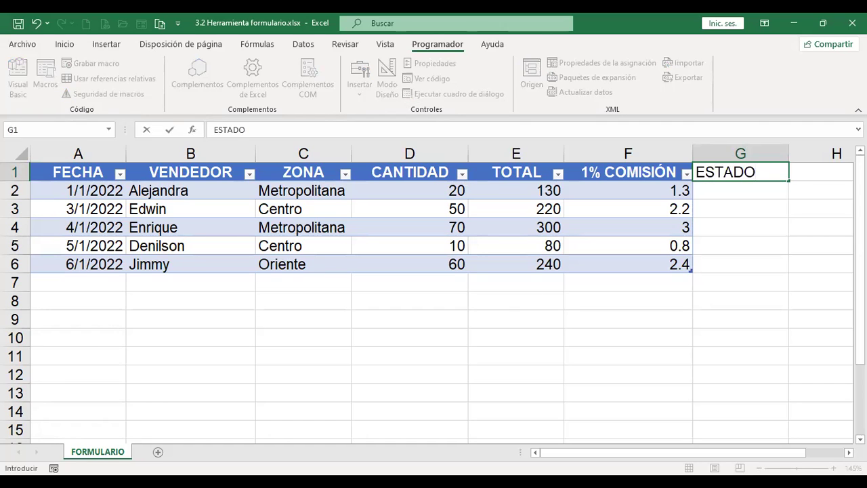
pyautogui.press('Return')
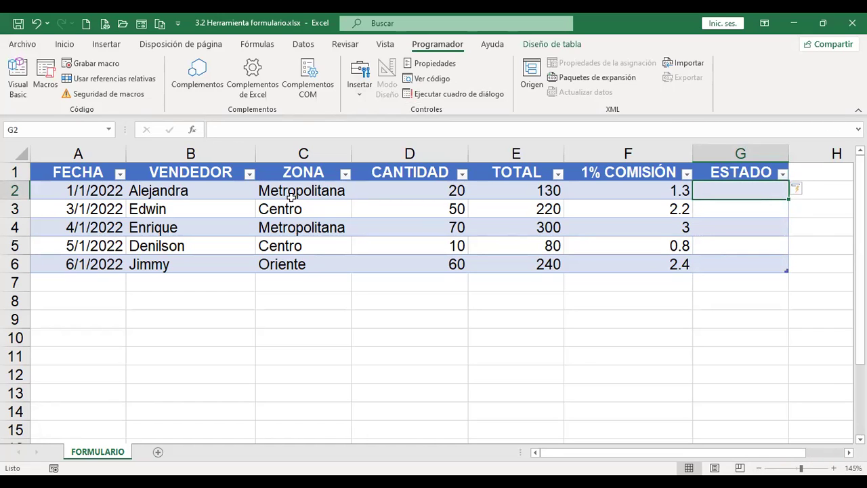
# Insert a check box form control in cell G2 of the ESTADO column.
pyautogui.click(360, 95)
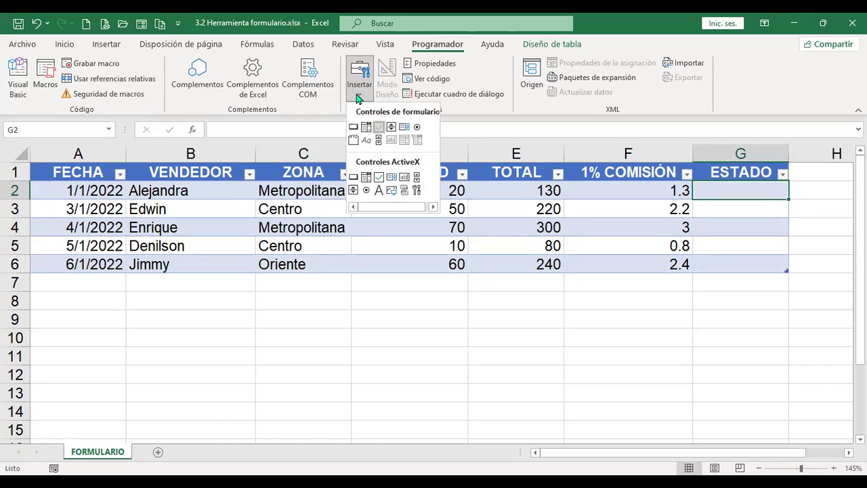
pyautogui.click(378, 127)
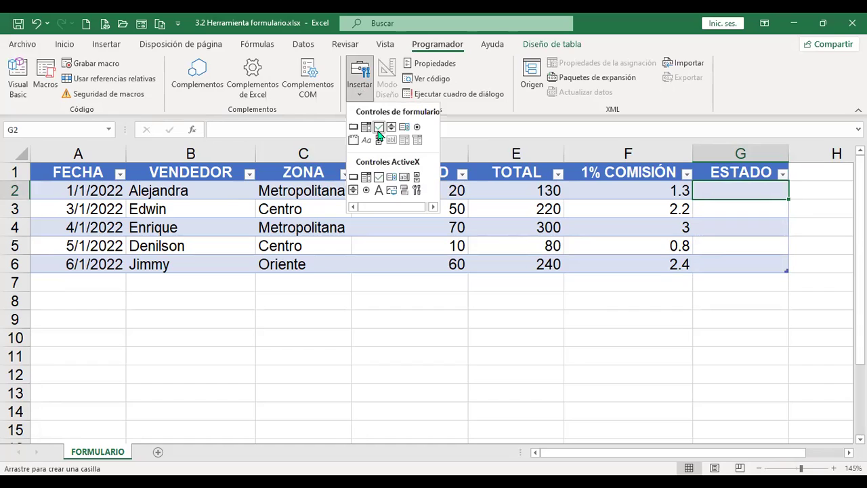
pyautogui.click(378, 127)
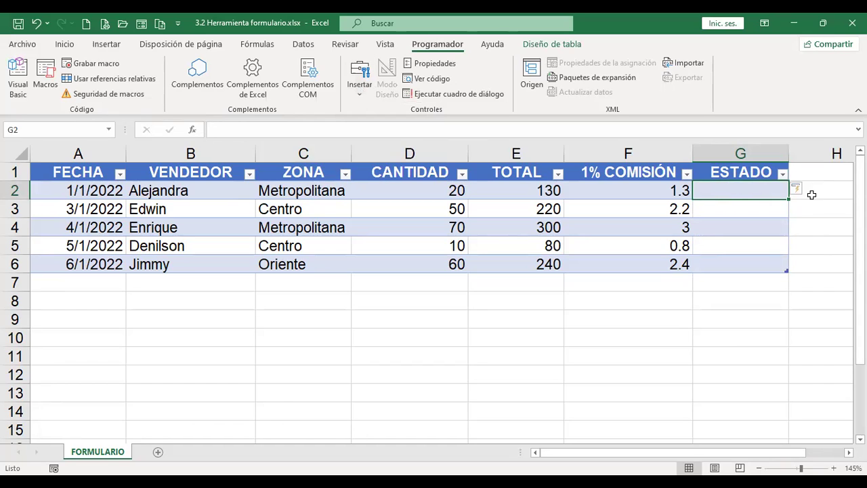
pyautogui.click(797, 318)
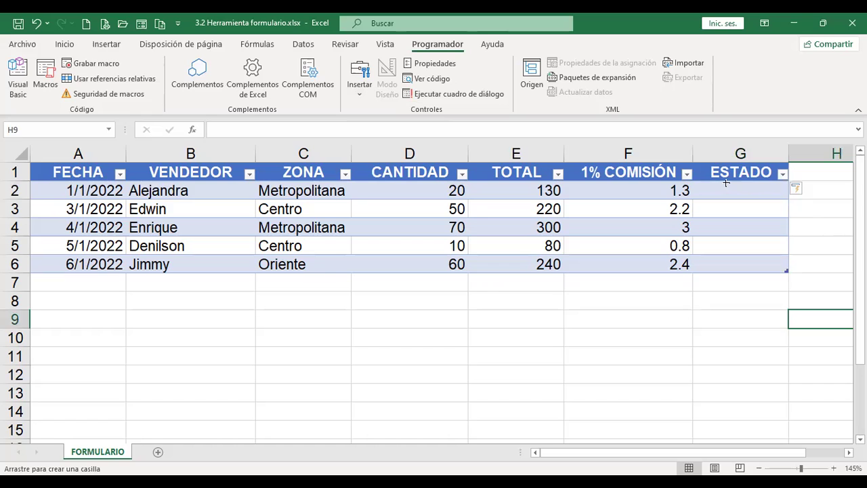
pyautogui.moveTo(725, 182); pyautogui.dragTo(788, 194)
# Delete the caption text of the new check box so only its square remains.
pyautogui.click(767, 195)
pyautogui.click(765, 193)
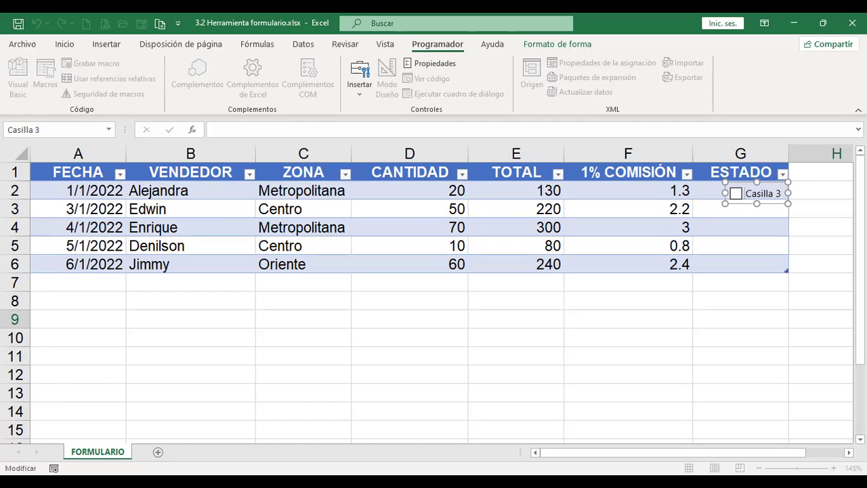
pyautogui.hotkey('shift', 'Right')
pyautogui.hotkey('shift', 'Right')
pyautogui.hotkey('shift', 'Right')
pyautogui.hotkey('shift', 'Right')
pyautogui.hotkey('shift', 'Right')
pyautogui.hotkey('shift', 'Right')
pyautogui.hotkey('shift', 'Right')
pyautogui.hotkey('shift', 'Right')
pyautogui.hotkey('shift', 'Right')
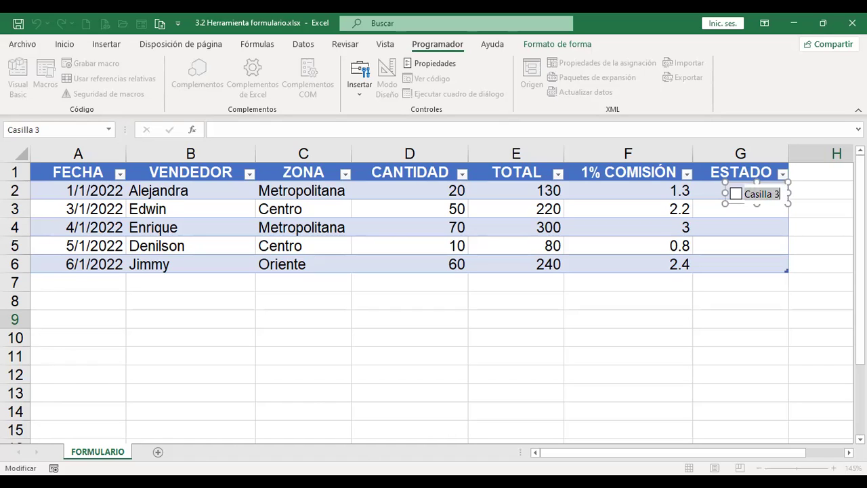
pyautogui.press('BackSpace')
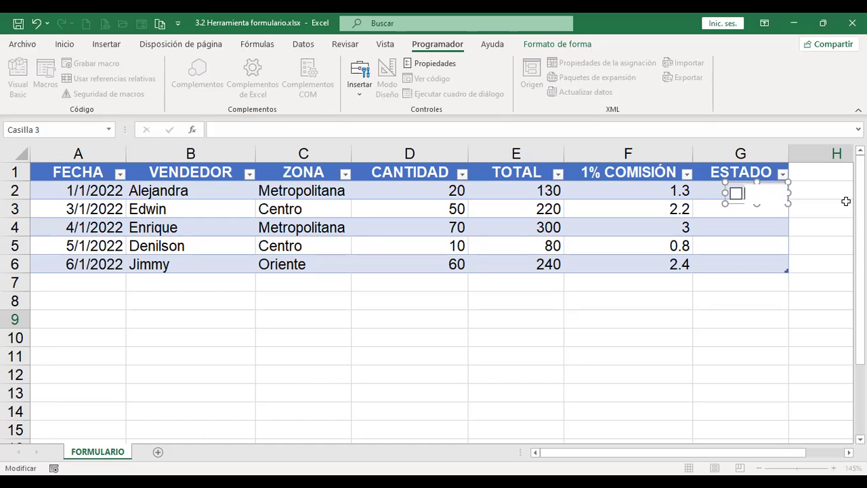
# Narrow the G2 check box's frame so it fits closely around the square.
pyautogui.click(772, 194)
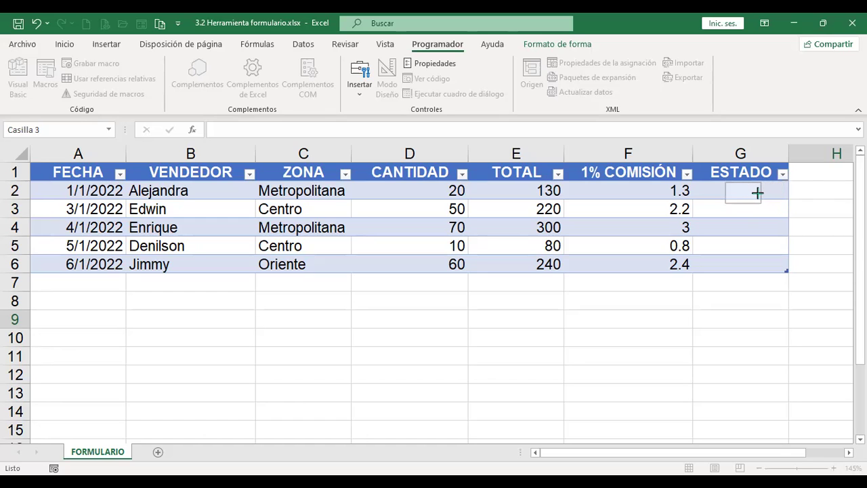
pyautogui.keyDown('ctrl'); pyautogui.click(759, 194); pyautogui.keyUp('ctrl')
pyautogui.moveTo(755, 194); pyautogui.dragTo(750, 193)
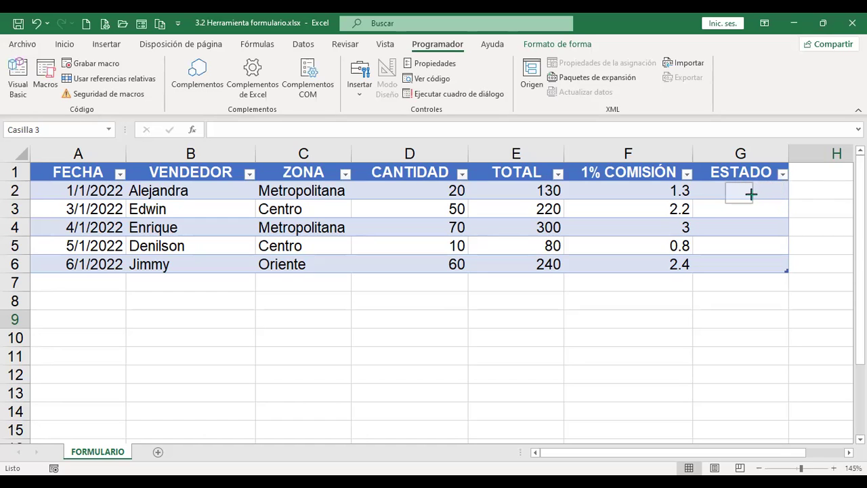
pyautogui.click(810, 191)
# Nudge the check box slightly up and to the right within cell G2.
pyautogui.keyDown('ctrl'); pyautogui.click(737, 193); pyautogui.keyUp('ctrl')
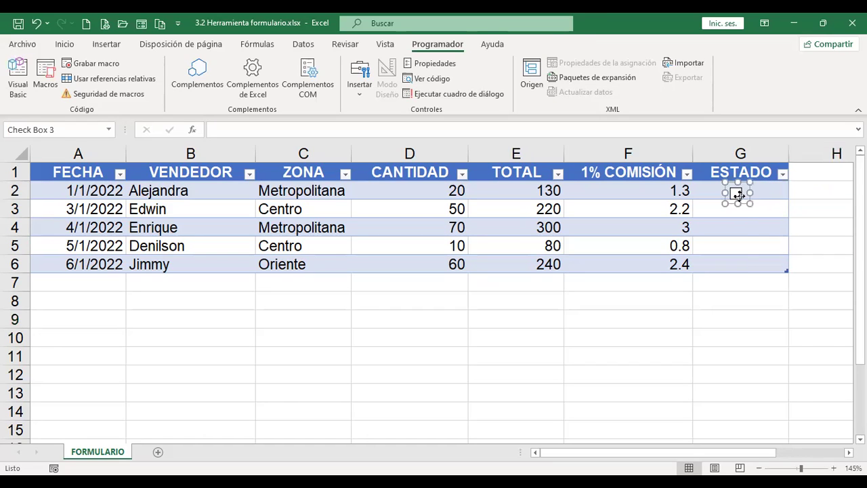
pyautogui.rightClick(739, 194)
pyautogui.press('Up')
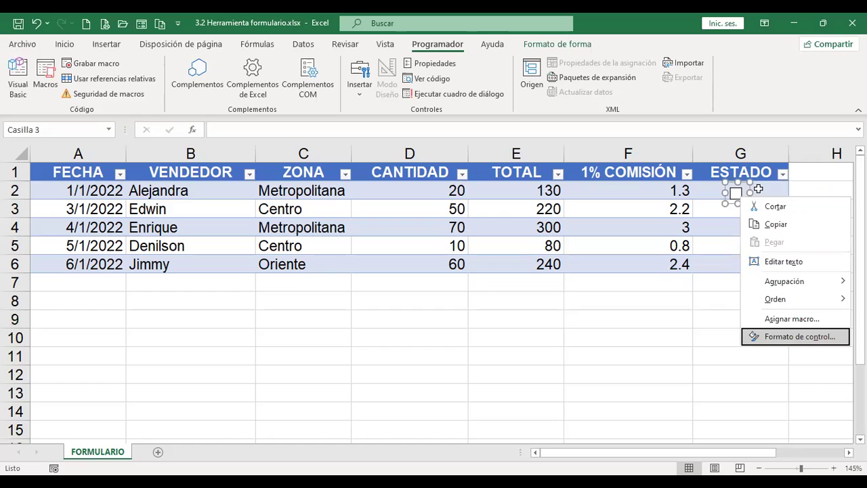
pyautogui.press('Escape')
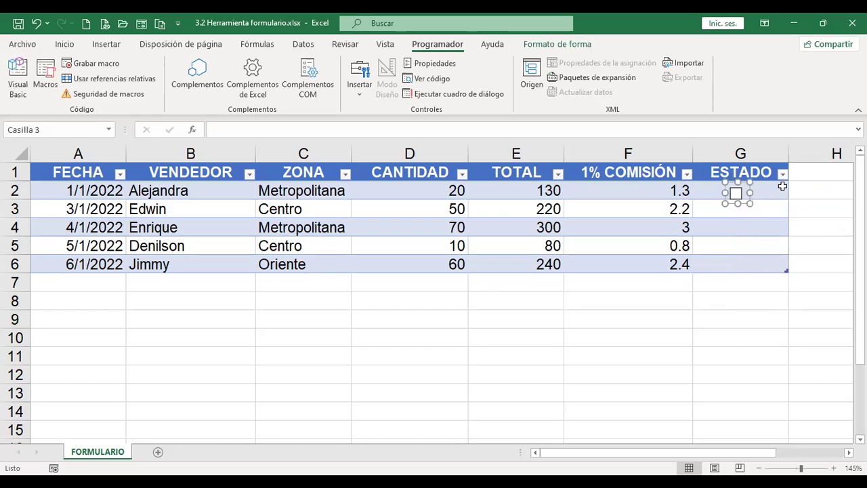
pyautogui.click(831, 194)
# Test the check box in G2 by ticking it and unticking it again.
pyautogui.click(738, 193)
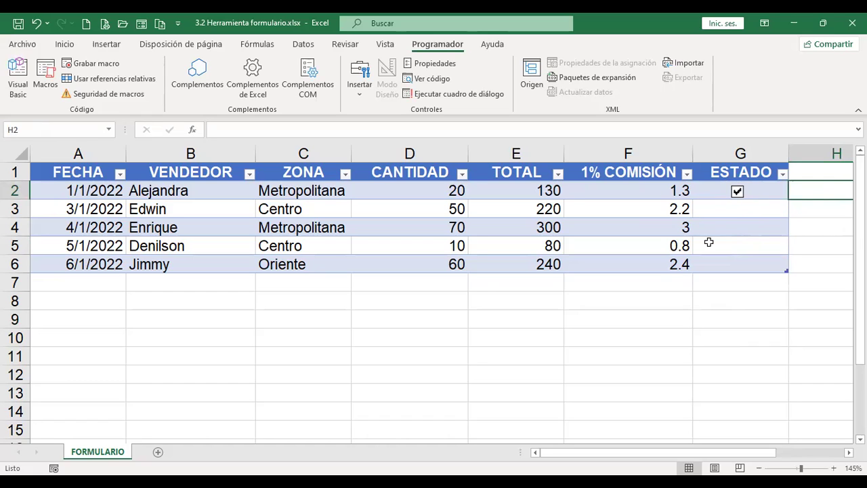
pyautogui.click(748, 205)
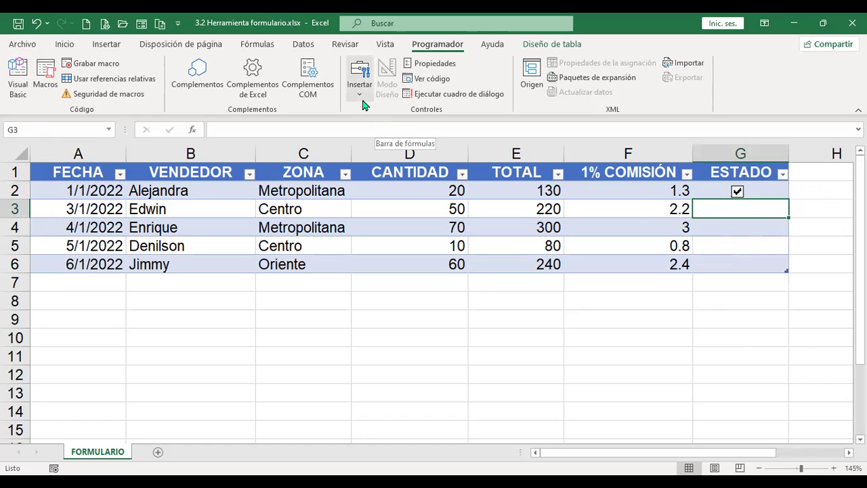
pyautogui.click(737, 192)
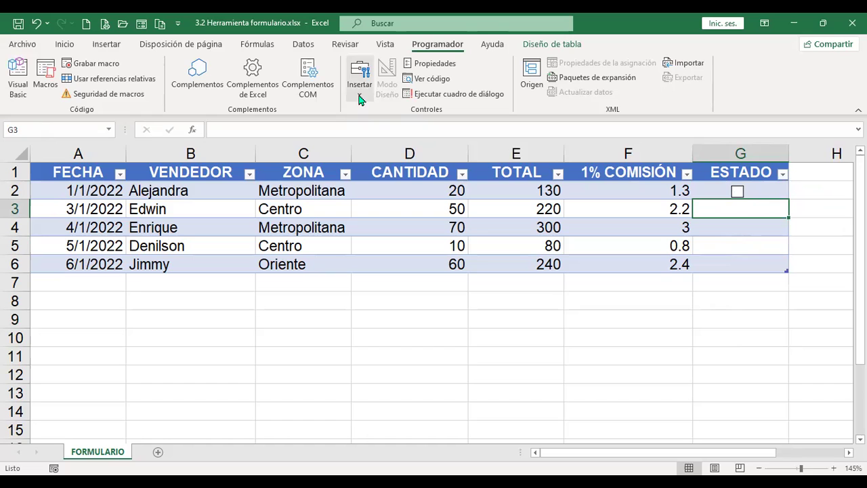
# Try the Activado and Mixto values in the G2 check box's control format, and apply Sin activar.
pyautogui.keyDown('ctrl'); pyautogui.click(737, 193); pyautogui.keyUp('ctrl')
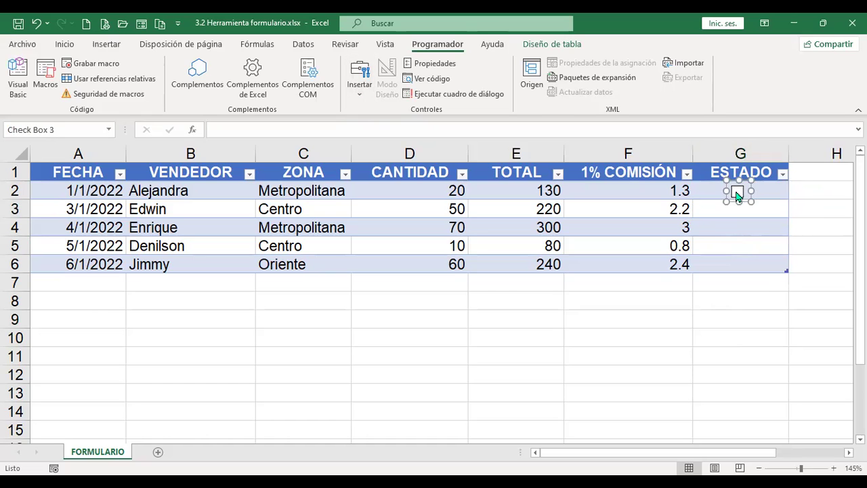
pyautogui.rightClick(736, 196)
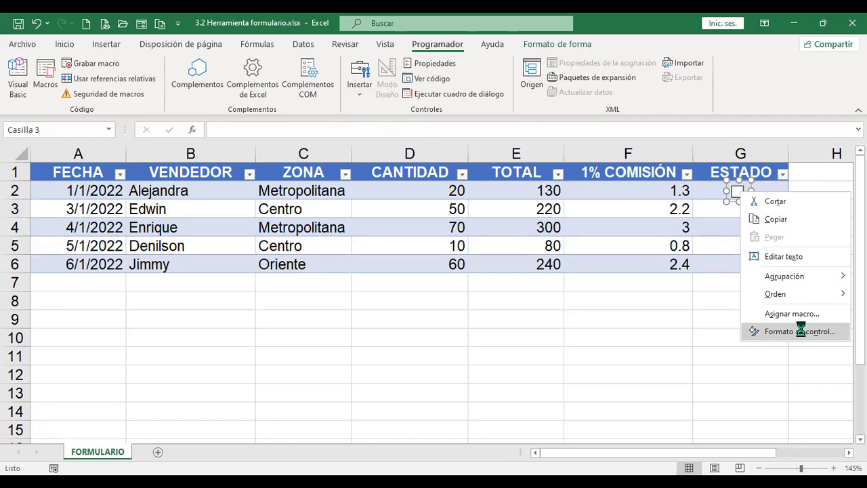
pyautogui.click(776, 328)
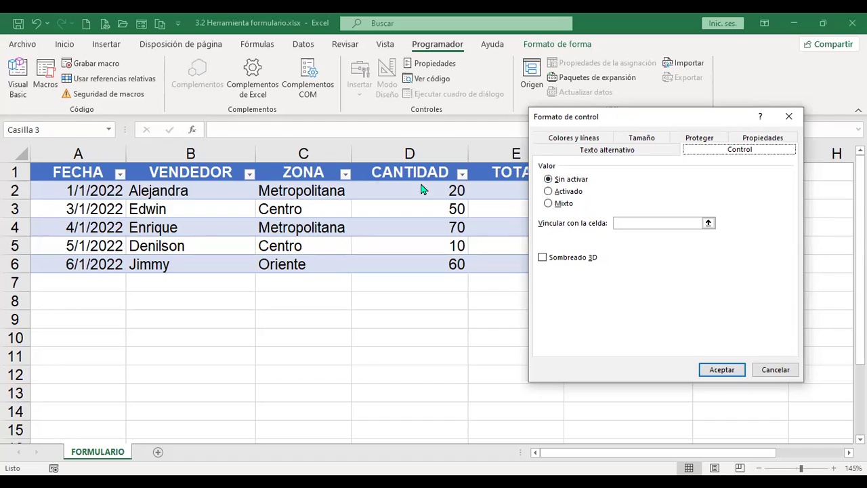
pyautogui.moveTo(621, 119); pyautogui.dragTo(475, 120)
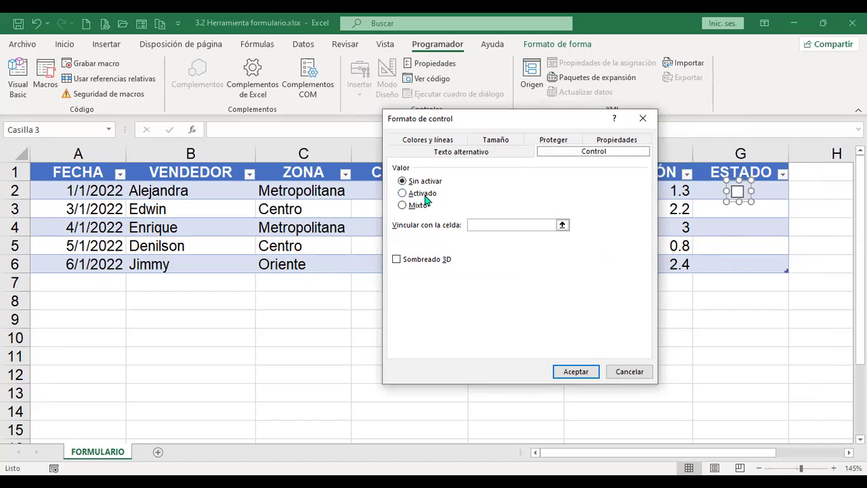
pyautogui.click(404, 193)
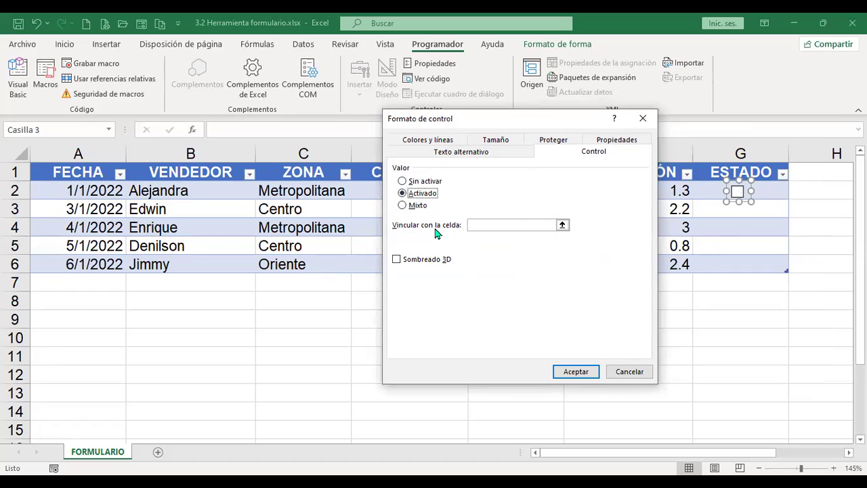
pyautogui.click(488, 229)
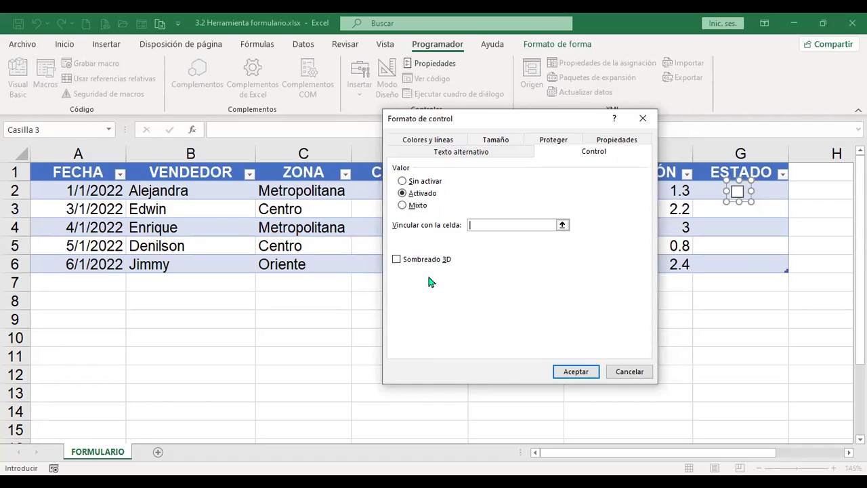
pyautogui.click(403, 206)
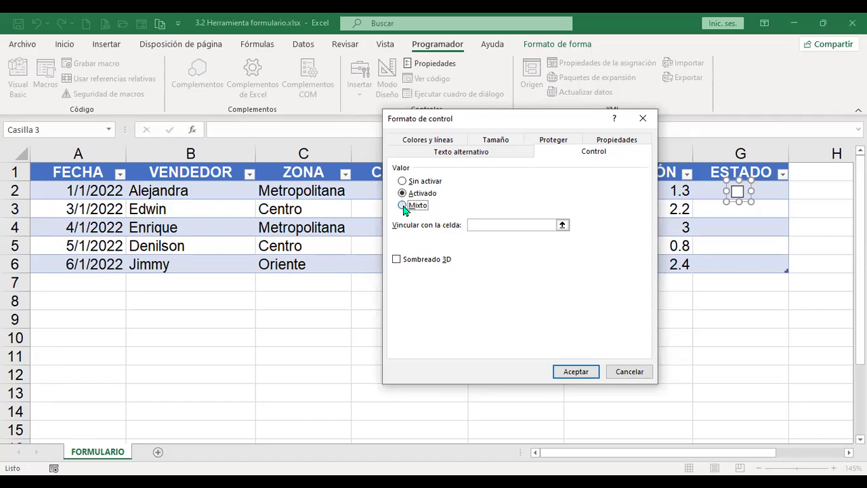
pyautogui.click(406, 181)
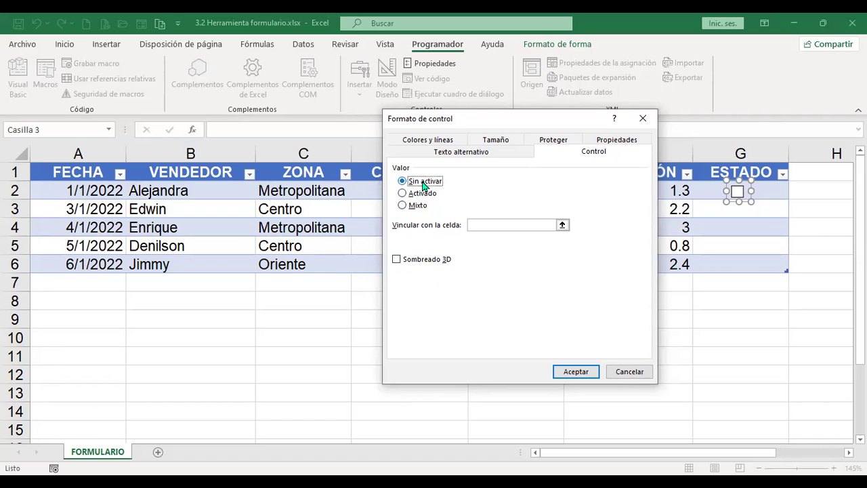
pyautogui.click(578, 374)
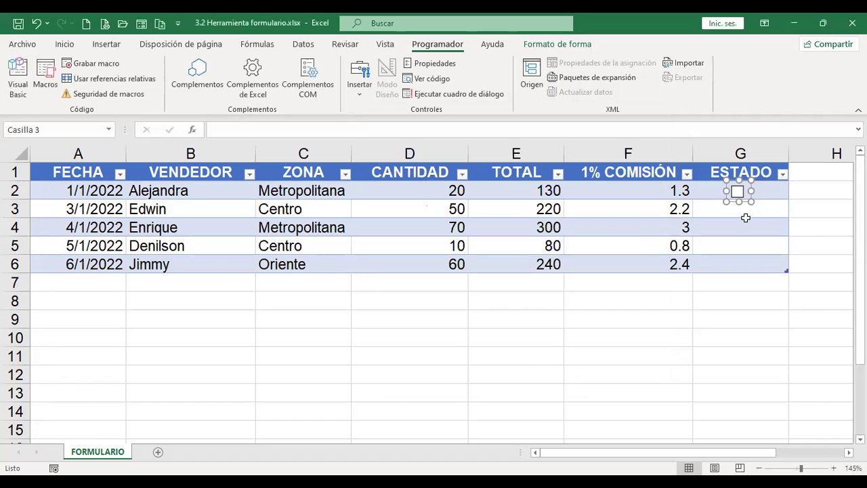
# Change the G2 check box's control value to Activado and apply it.
pyautogui.rightClick(741, 188)
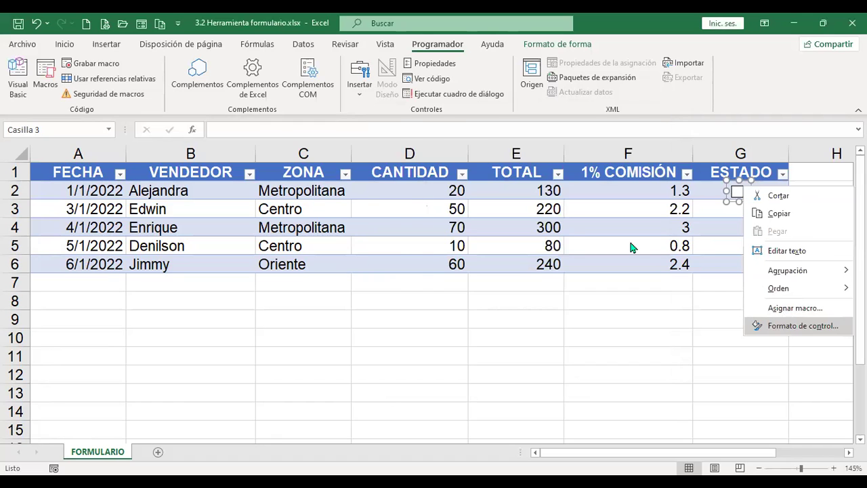
pyautogui.press('Return')
pyautogui.click(402, 193)
pyautogui.click(598, 372)
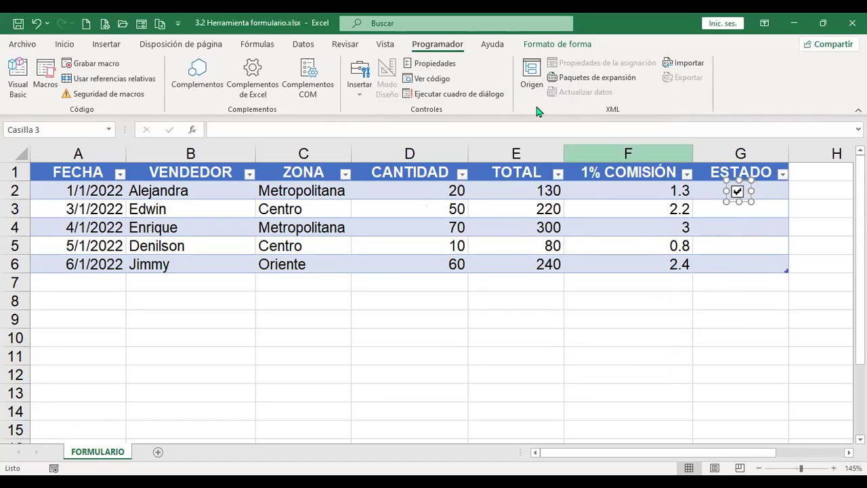
# Change the G2 check box's control value to Mixto and apply it.
pyautogui.click(437, 64)
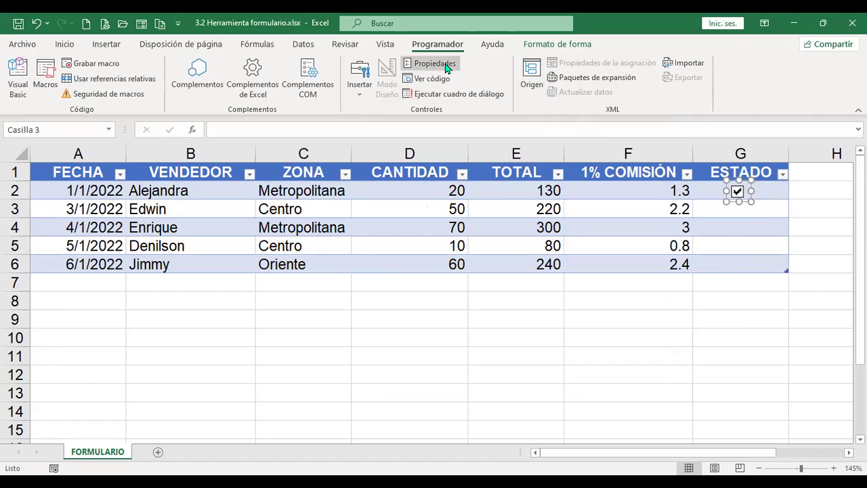
pyautogui.click(406, 205)
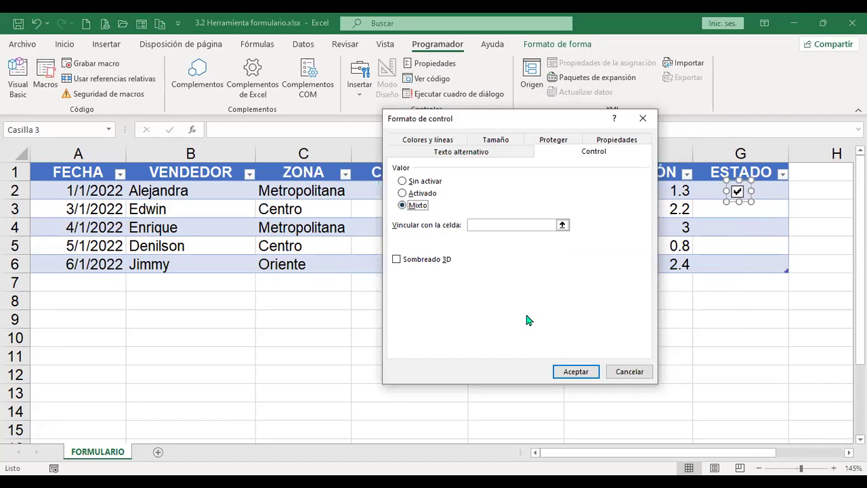
pyautogui.click(575, 373)
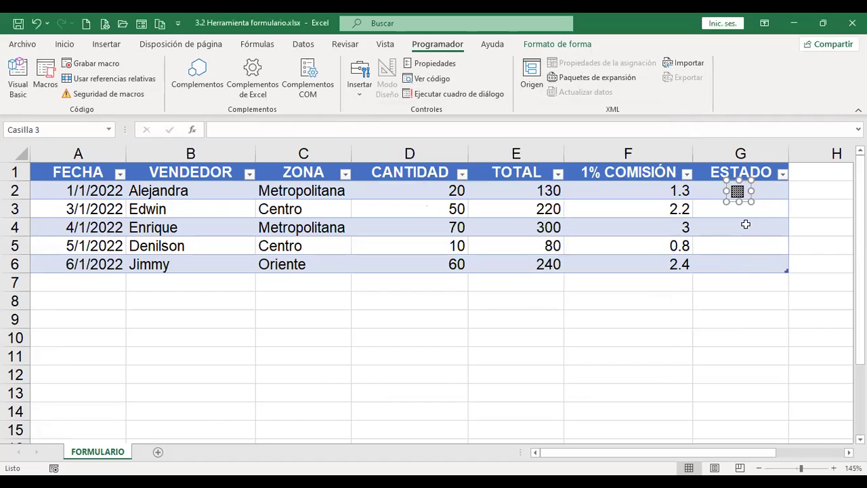
# Set the G2 check box's control value to Sin activar and apply it.
pyautogui.rightClick(738, 191)
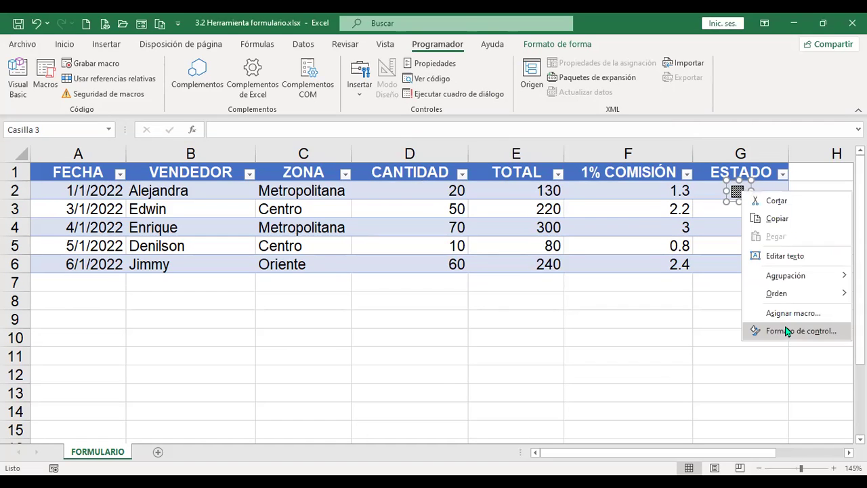
pyautogui.click(788, 331)
pyautogui.click(421, 194)
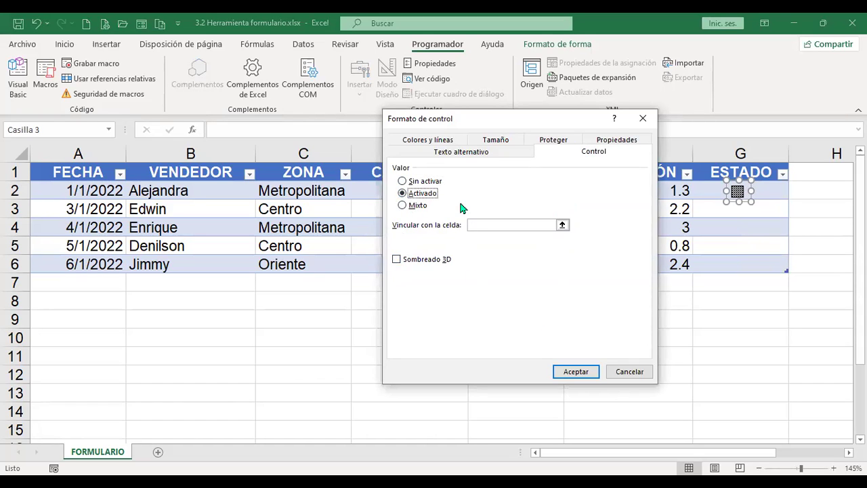
pyautogui.click(420, 182)
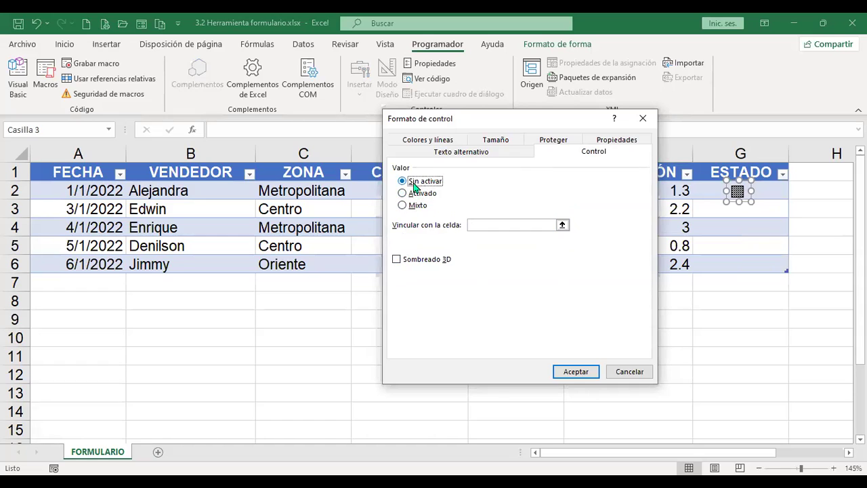
pyautogui.click(594, 374)
# Turn on Sombreado 3D in the G2 check box's control format and deselect the control.
pyautogui.rightClick(741, 195)
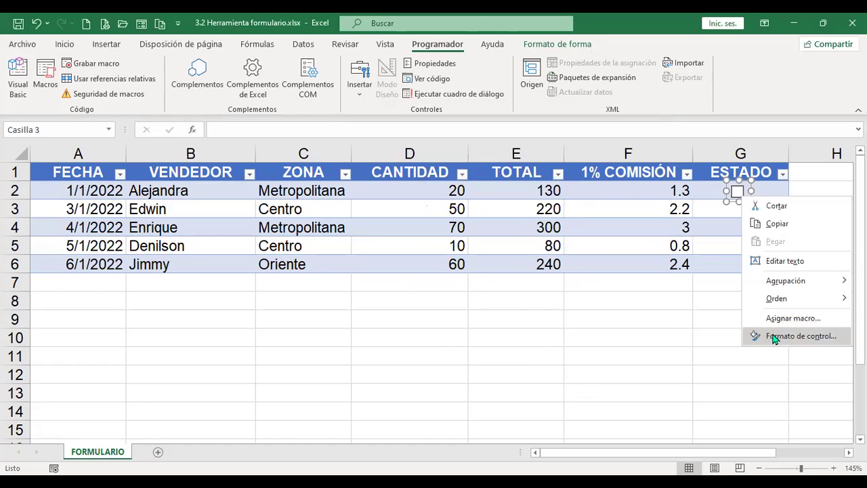
pyautogui.click(774, 338)
pyautogui.click(398, 260)
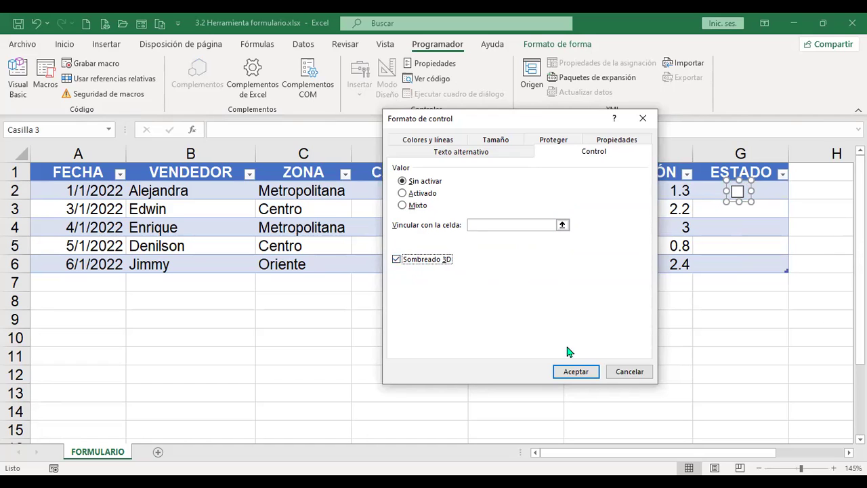
pyautogui.click(578, 371)
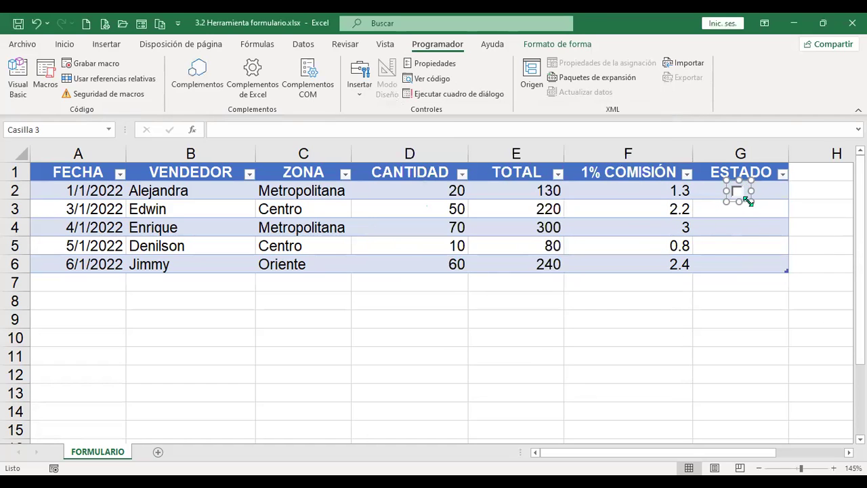
pyautogui.click(751, 308)
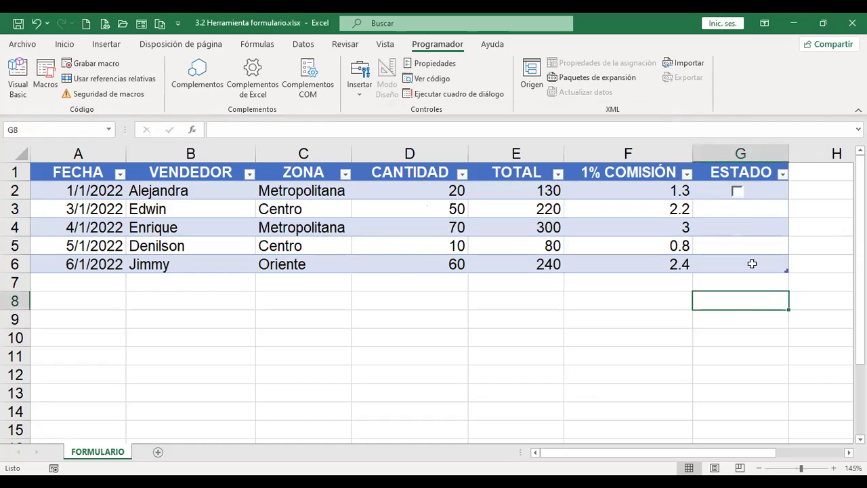
# Copy the G2 check box and place the duplicate in cell G3, directly below the original.
pyautogui.keyDown('ctrl'); pyautogui.click(737, 190); pyautogui.keyUp('ctrl')
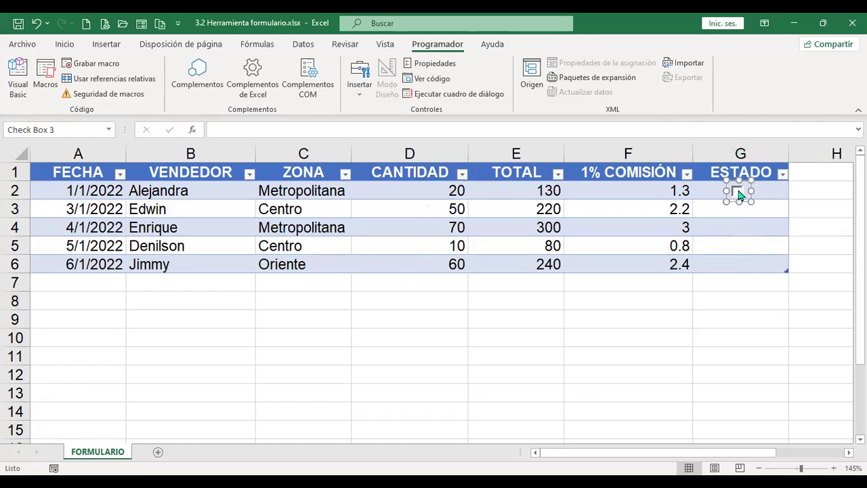
pyautogui.rightClick(737, 190)
pyautogui.click(766, 217)
pyautogui.click(768, 308)
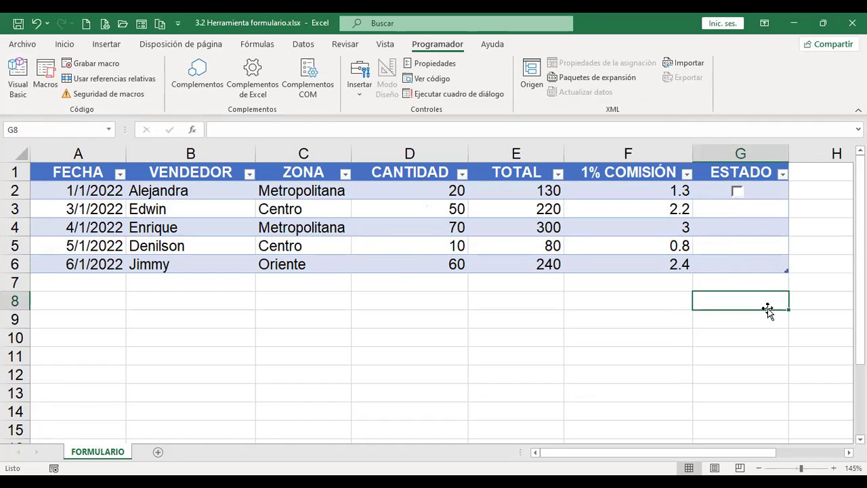
pyautogui.hotkey('ctrl', 'v')
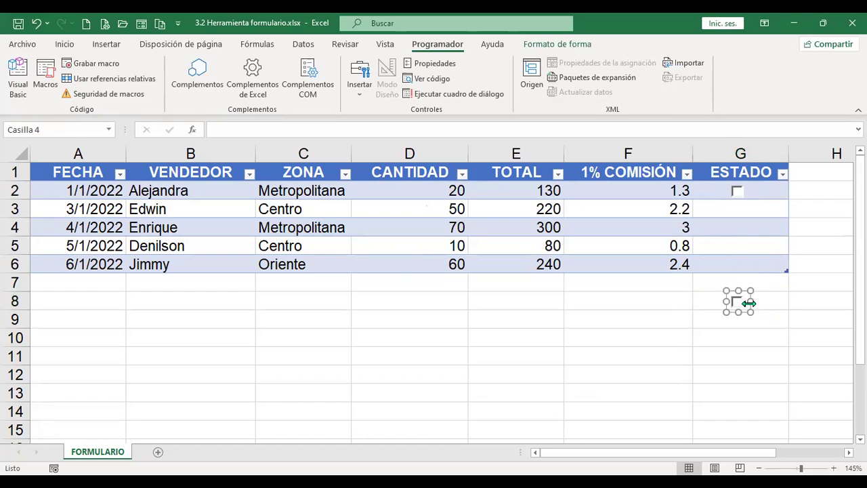
pyautogui.moveTo(745, 298); pyautogui.dragTo(745, 203)
# Paste three more copies of the check box and position them in cells G4, G5 and G6.
pyautogui.hotkey('ctrl', 'v')
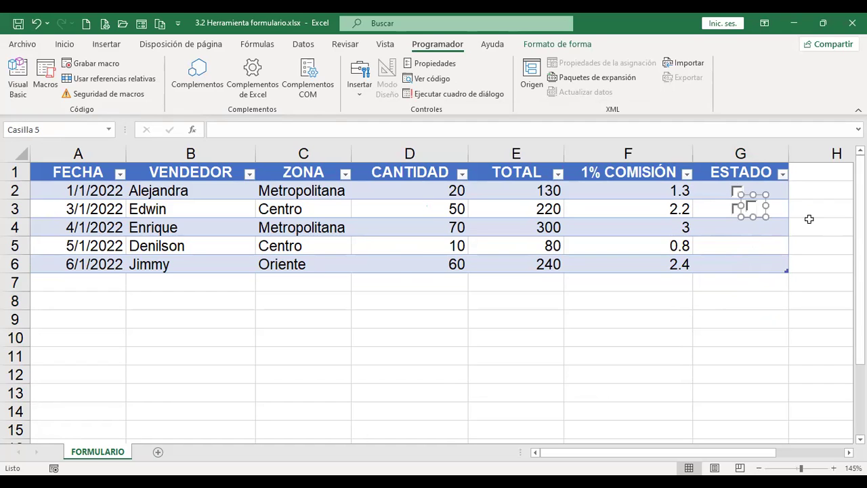
pyautogui.moveTo(757, 208); pyautogui.dragTo(742, 229)
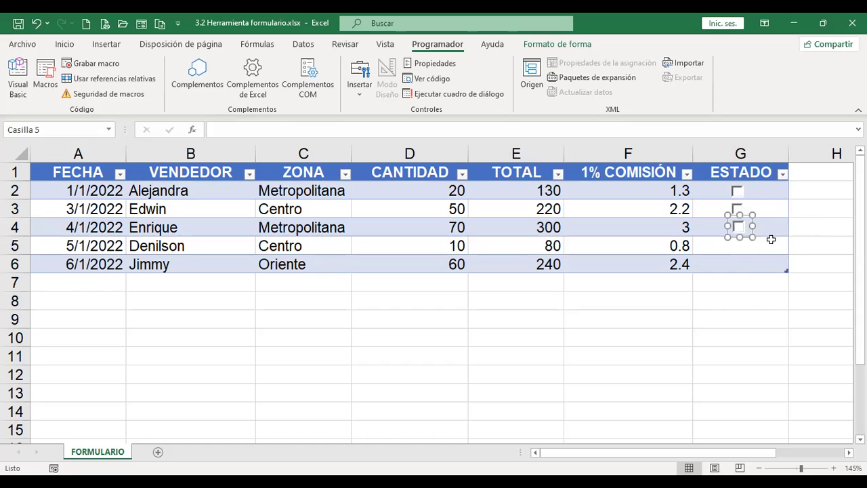
pyautogui.hotkey('ctrl', 'v')
pyautogui.moveTo(758, 205); pyautogui.dragTo(745, 248)
pyautogui.hotkey('ctrl', 'v')
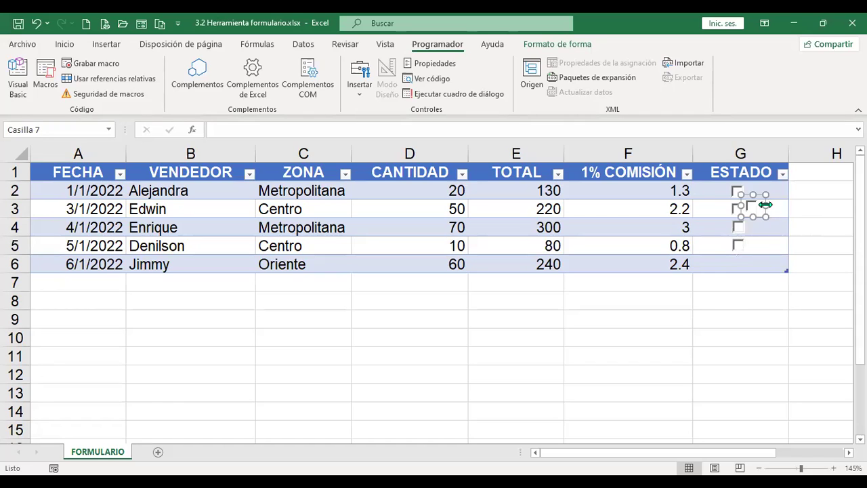
pyautogui.moveTo(763, 203); pyautogui.dragTo(748, 256)
pyautogui.click(760, 301)
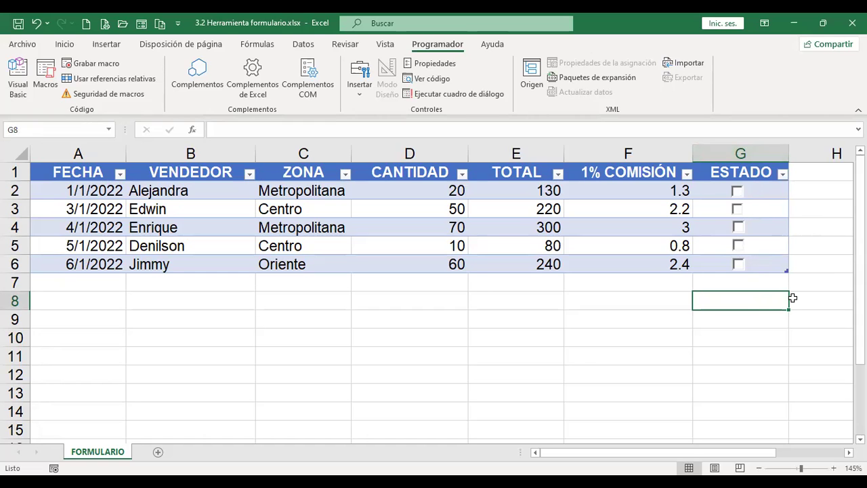
# Nudge the G4 check box slightly so it lines up with the other check boxes in the ESTADO column.
pyautogui.rightClick(744, 226)
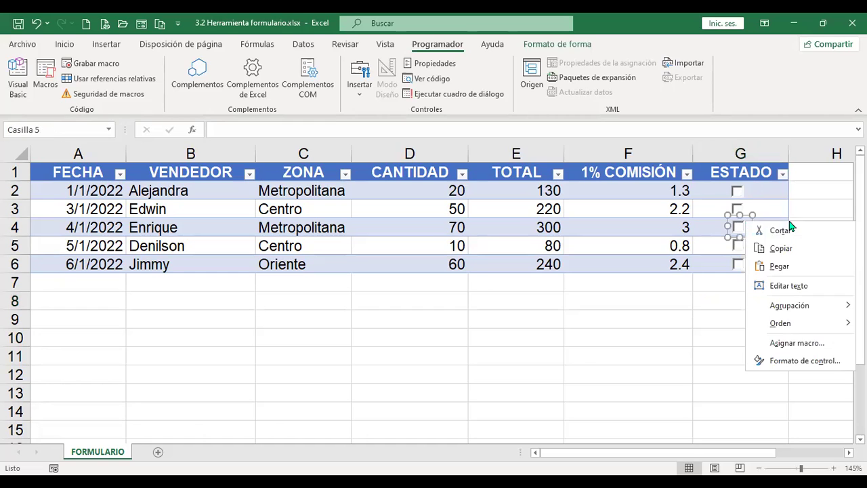
pyautogui.click(723, 302)
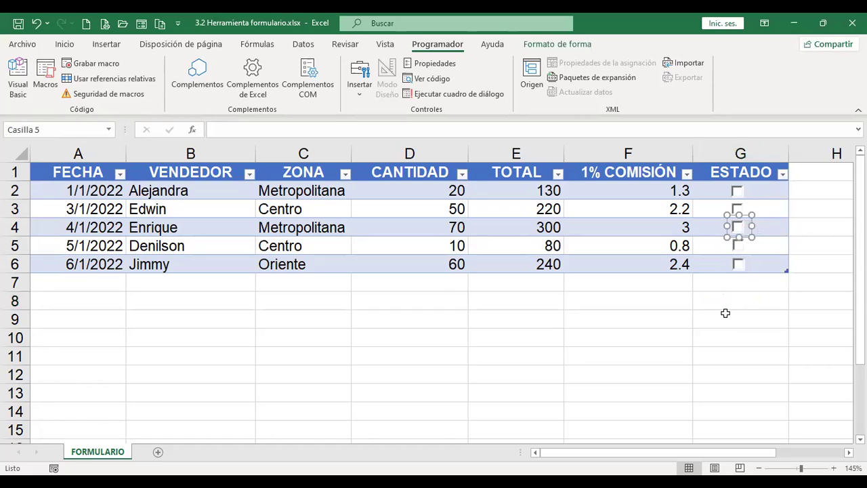
pyautogui.click(723, 305)
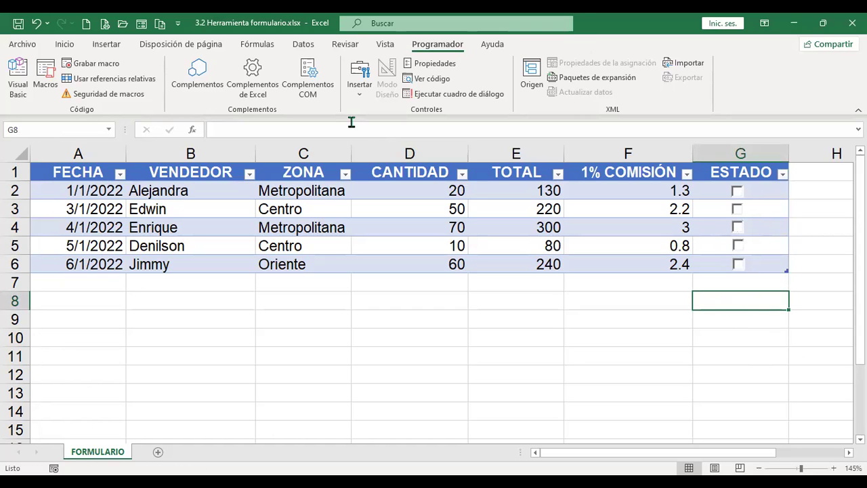
pyautogui.click(358, 101)
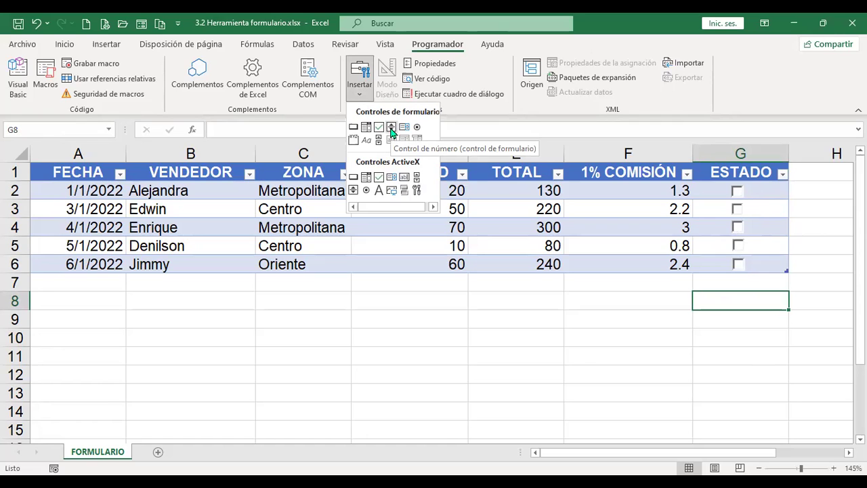
pyautogui.click(390, 128)
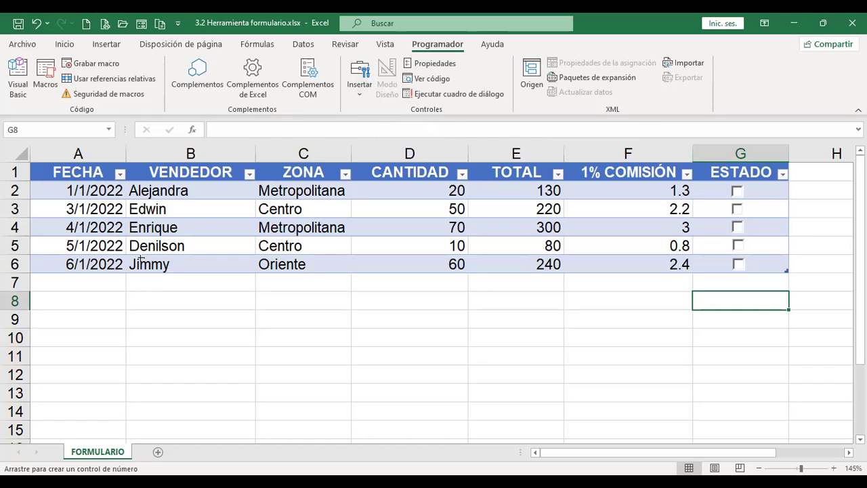
pyautogui.press('Escape')
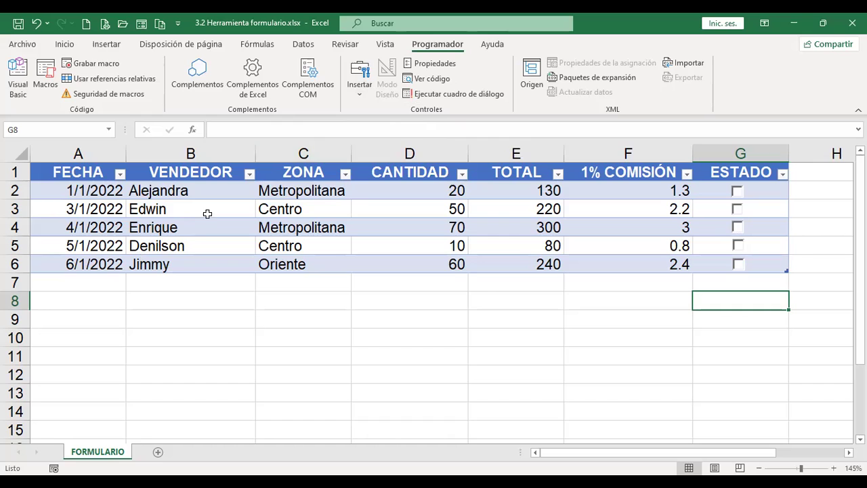
# Enter the label Comisión in cell A9 of the FORMULARIO sheet and clear it again.
pyautogui.click(101, 322)
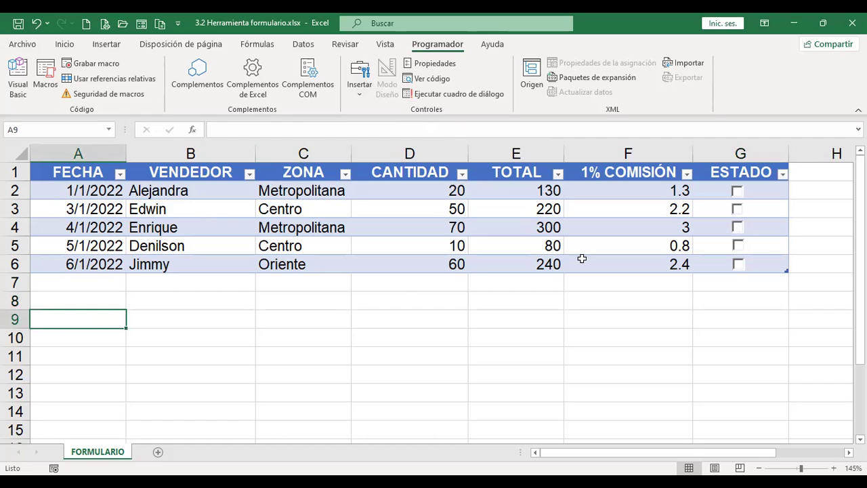
pyautogui.write('Comiis´p')
pyautogui.press('BackSpace')
pyautogui.press('BackSpace')
pyautogui.press('BackSpace')
pyautogui.press('BackSpace')
pyautogui.write('sión')
pyautogui.press('Return')
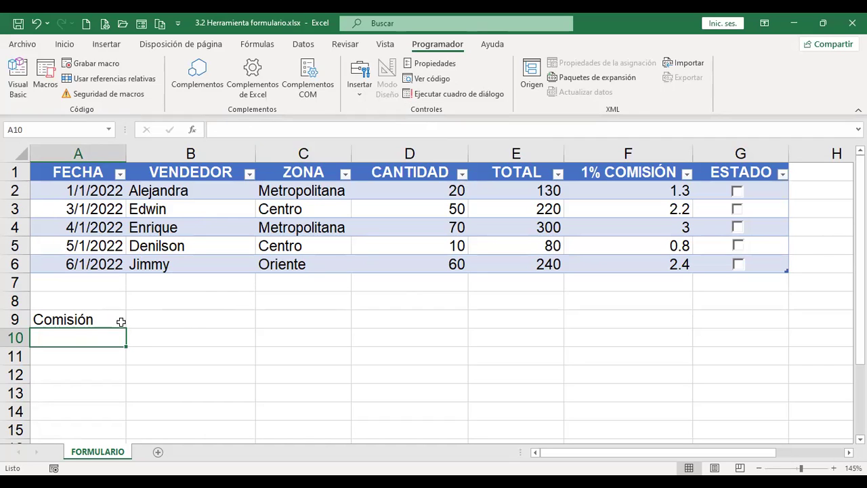
pyautogui.click(78, 319)
pyautogui.press('Delete')
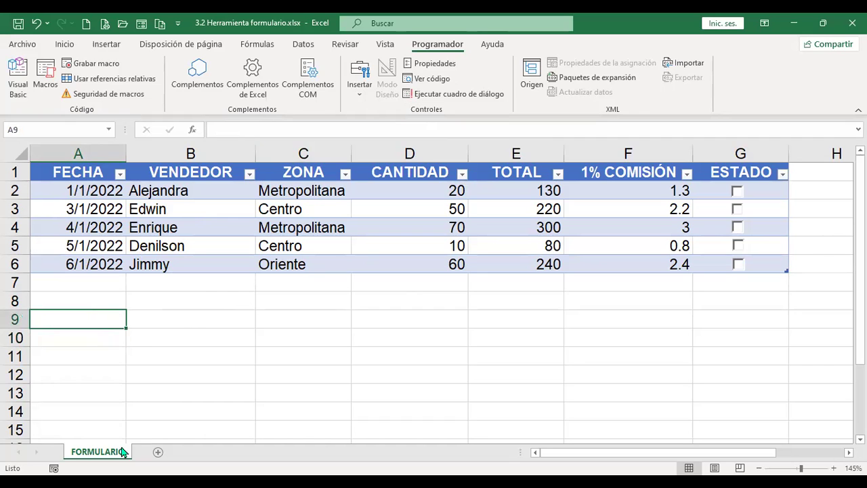
# Add a new worksheet and set the font size of all its cells to 18.
pyautogui.click(158, 452)
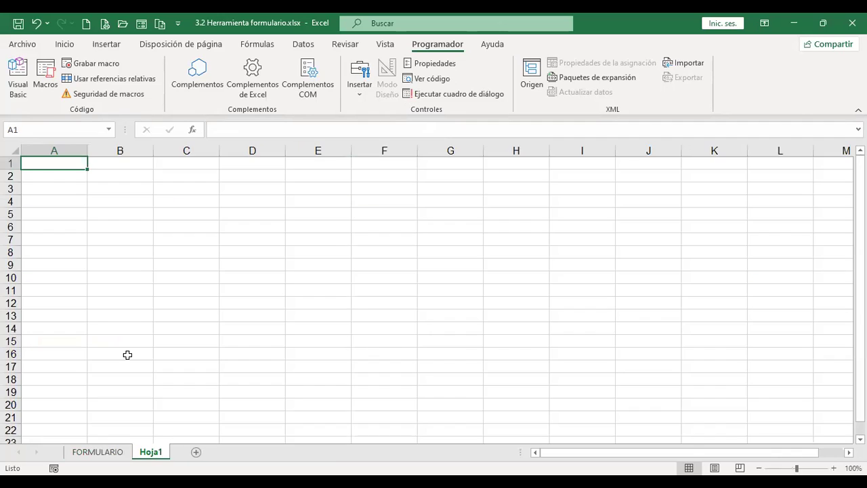
pyautogui.click(15, 151)
pyautogui.click(65, 44)
pyautogui.click(180, 67)
pyautogui.click(180, 68)
pyautogui.click(180, 68)
pyautogui.click(180, 68)
pyautogui.scroll(4, 160, 291)
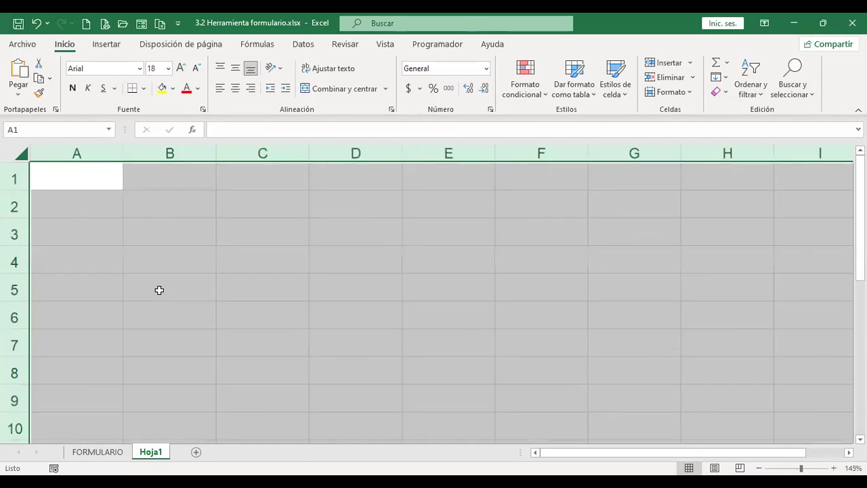
# Enter the label Comisión in cell A1 and fit column A's width to the text.
pyautogui.hotkey('ctrl', 'Home')
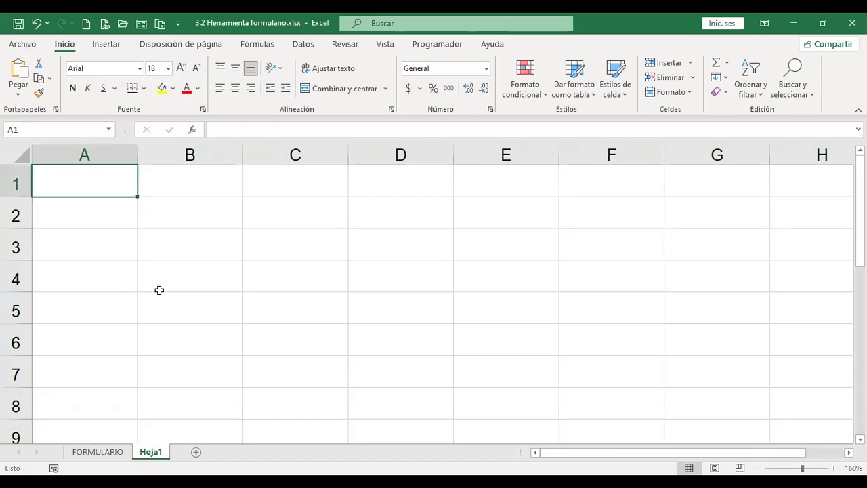
pyautogui.write('Comisión')
pyautogui.press('Return')
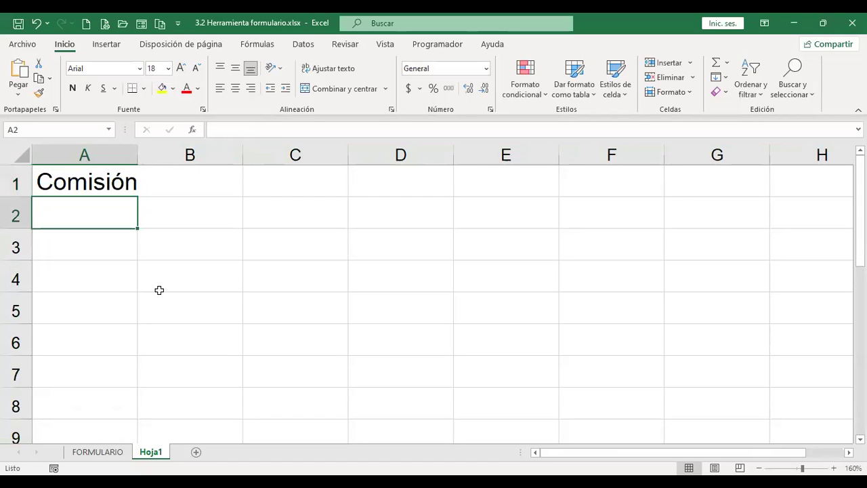
pyautogui.click(200, 188)
pyautogui.doubleClick(136, 147)
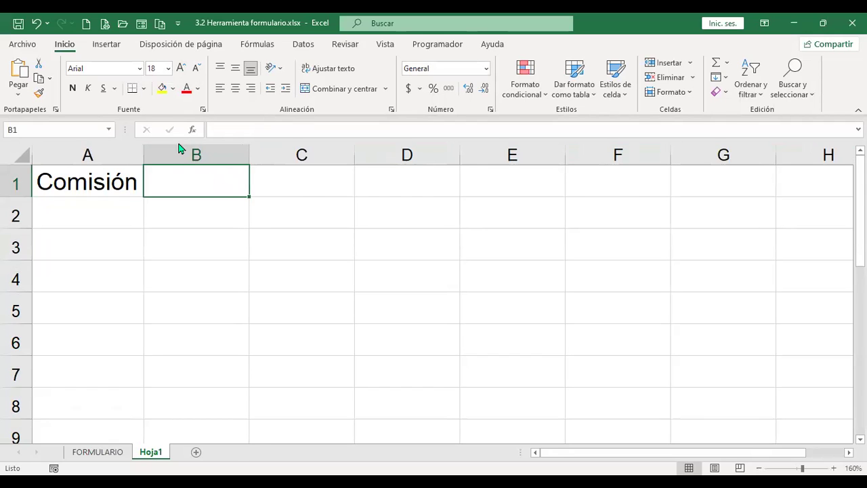
# Fill cell B1, next to the Comisión label, with yellow.
pyautogui.click(162, 89)
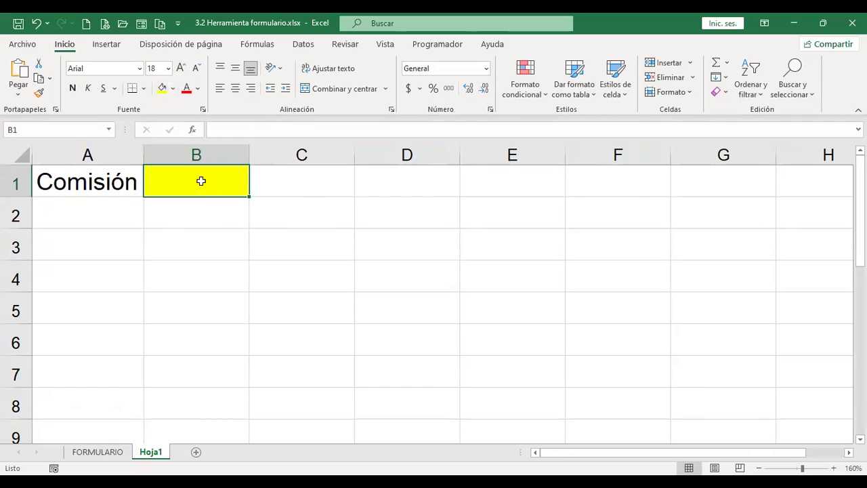
pyautogui.click(267, 183)
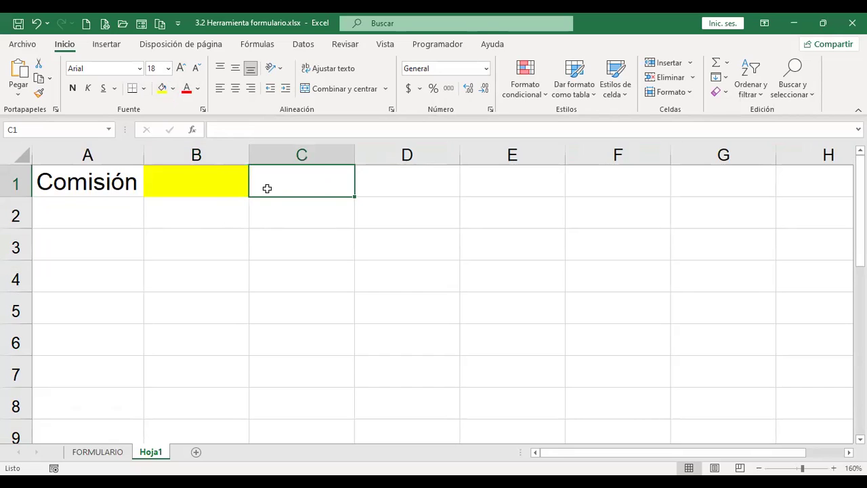
pyautogui.click(222, 185)
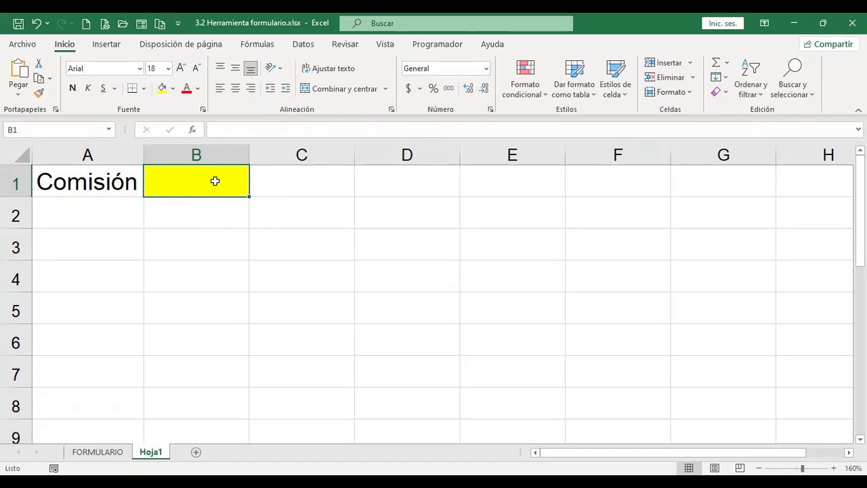
# Insert a Control de número form control at the start of cell C1, beside the yellow cell and matching the row's height.
pyautogui.click(437, 44)
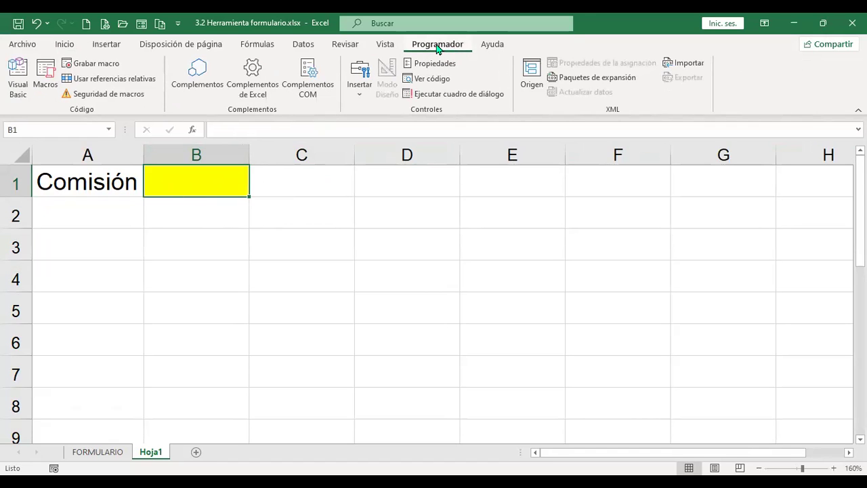
pyautogui.click(361, 99)
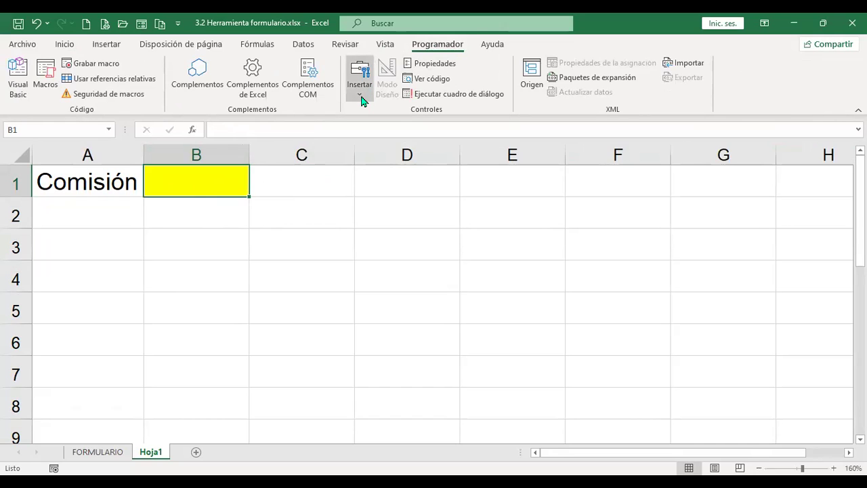
pyautogui.click(361, 99)
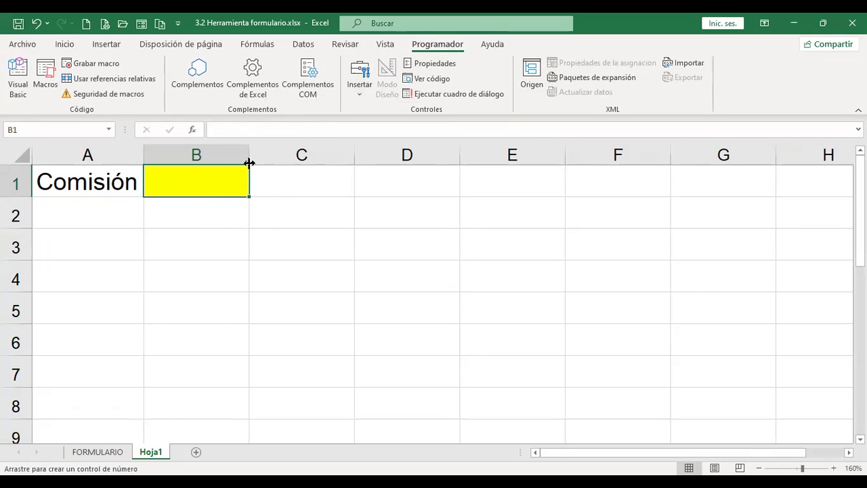
pyautogui.moveTo(251, 166); pyautogui.dragTo(275, 197)
pyautogui.click(323, 215)
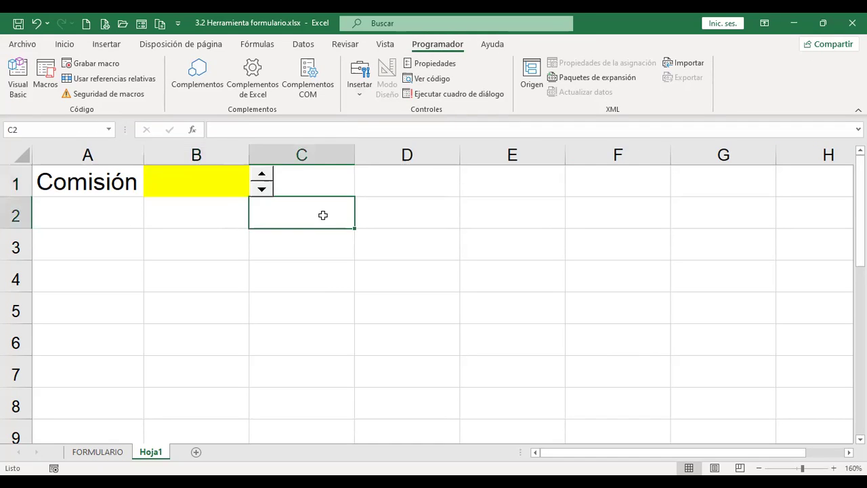
# Set the spin button's minimum value to 1 and maximum to 5, and link it to cell B1.
pyautogui.rightClick(263, 184)
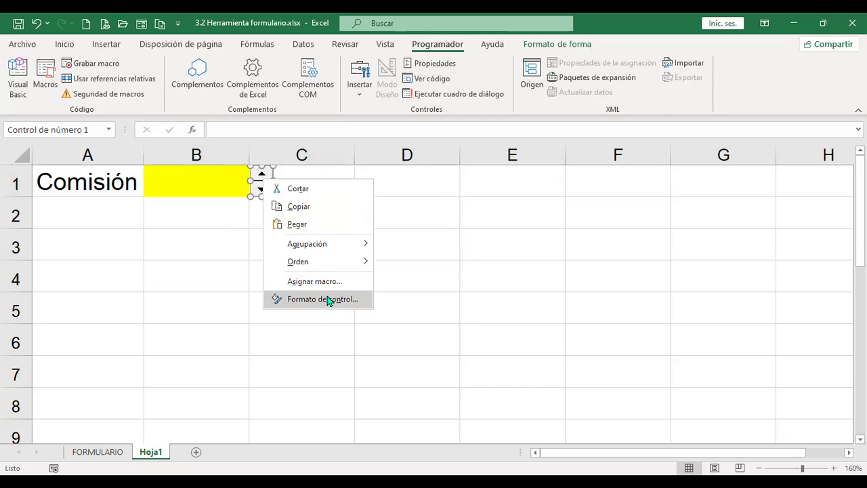
pyautogui.click(332, 300)
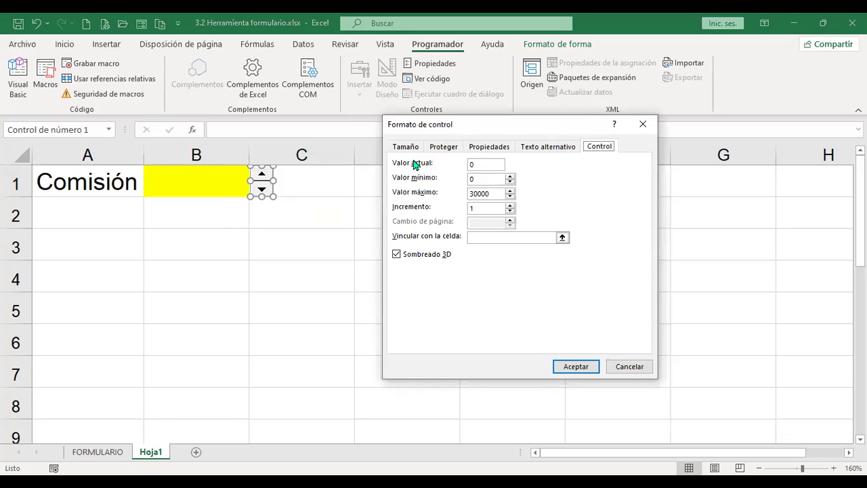
pyautogui.click(485, 179)
pyautogui.moveTo(500, 194); pyautogui.dragTo(434, 196)
pyautogui.write('5')
pyautogui.click(478, 238)
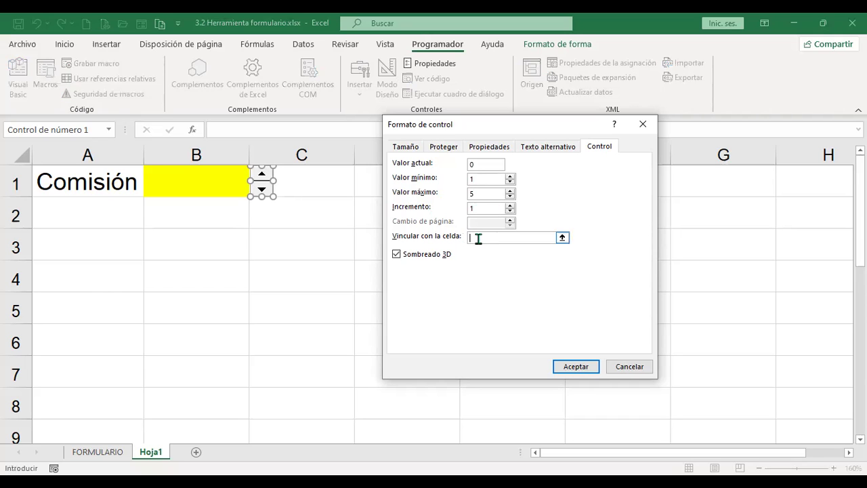
pyautogui.click(199, 179)
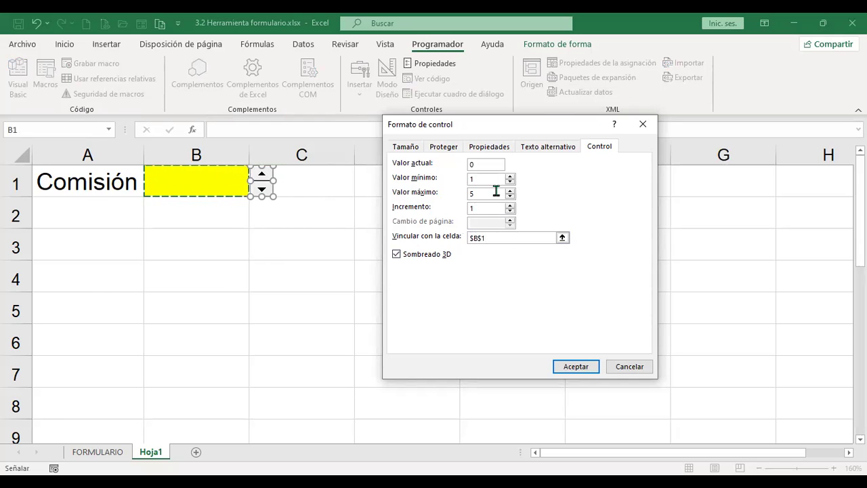
pyautogui.click(574, 366)
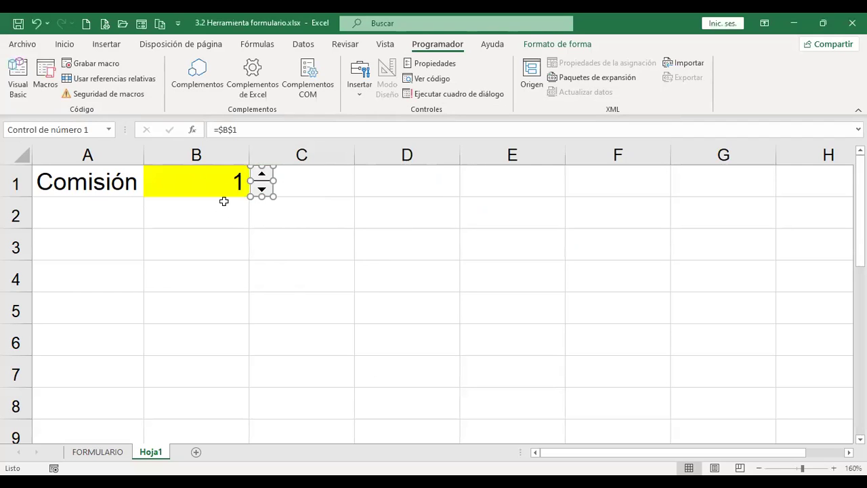
pyautogui.click(344, 179)
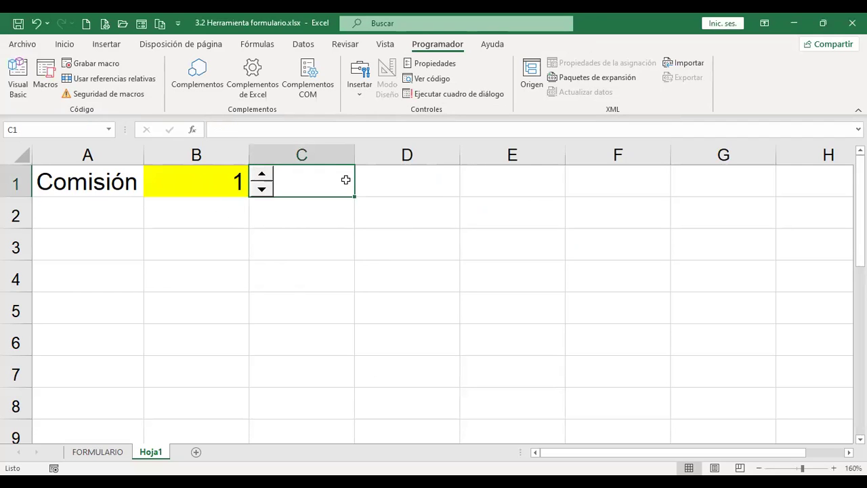
# Test the spin button by stepping the Comisión value up and down through its range, leaving it at 2.
pyautogui.click(266, 178)
pyautogui.click(266, 178)
pyautogui.click(267, 178)
pyautogui.click(266, 178)
pyautogui.click(260, 190)
pyautogui.click(260, 190)
pyautogui.click(260, 191)
pyautogui.click(260, 191)
pyautogui.click(267, 178)
pyautogui.click(265, 191)
pyautogui.click(265, 190)
pyautogui.click(262, 190)
pyautogui.click(263, 191)
pyautogui.click(264, 176)
pyautogui.click(265, 176)
pyautogui.click(264, 176)
pyautogui.click(264, 176)
pyautogui.click(262, 191)
pyautogui.click(263, 190)
pyautogui.click(263, 190)
pyautogui.click(262, 191)
pyautogui.click(263, 180)
pyautogui.click(263, 180)
pyautogui.click(263, 180)
pyautogui.click(263, 180)
pyautogui.click(263, 180)
pyautogui.click(216, 184)
pyautogui.click(263, 189)
pyautogui.click(264, 177)
pyautogui.click(263, 190)
pyautogui.click(262, 189)
pyautogui.click(263, 190)
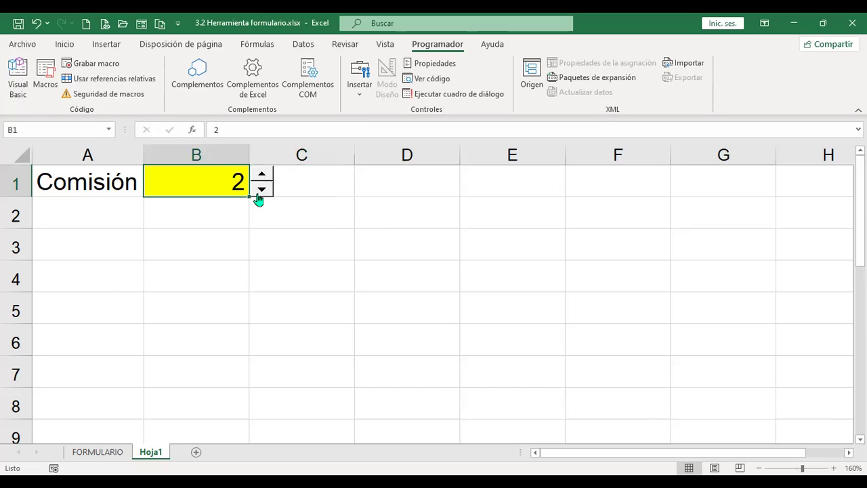
pyautogui.click(105, 234)
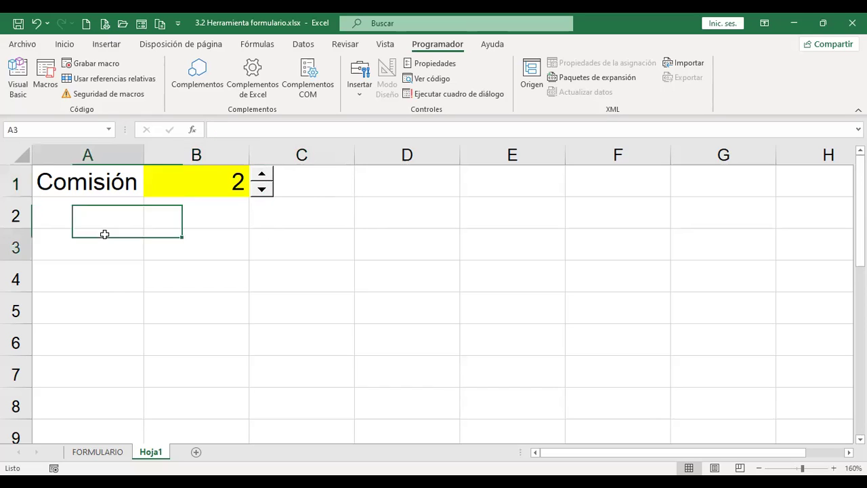
pyautogui.click(360, 101)
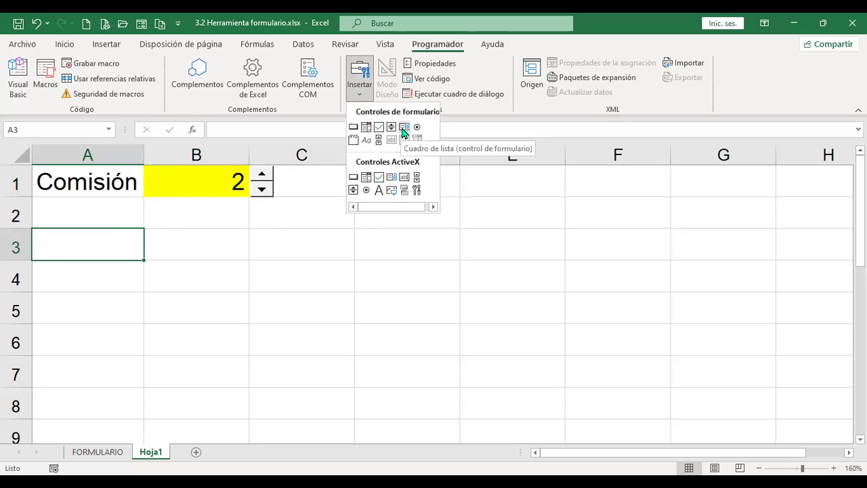
pyautogui.click(404, 128)
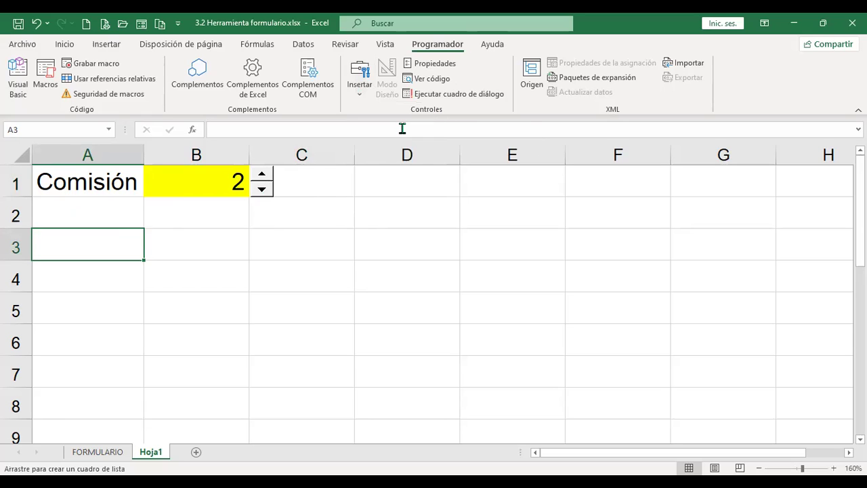
pyautogui.click(353, 171)
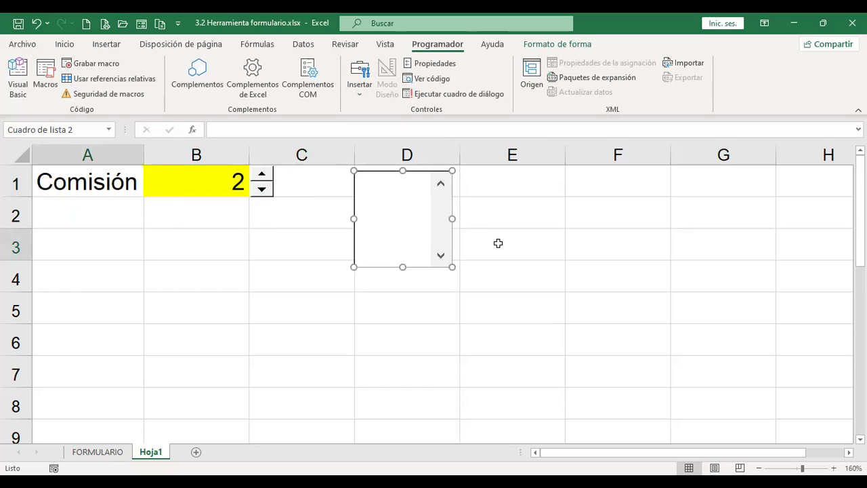
pyautogui.press('Delete')
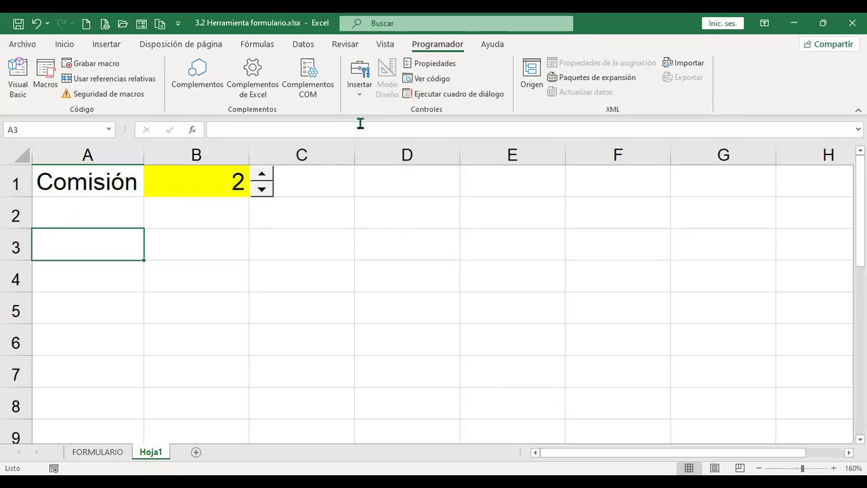
pyautogui.click(359, 98)
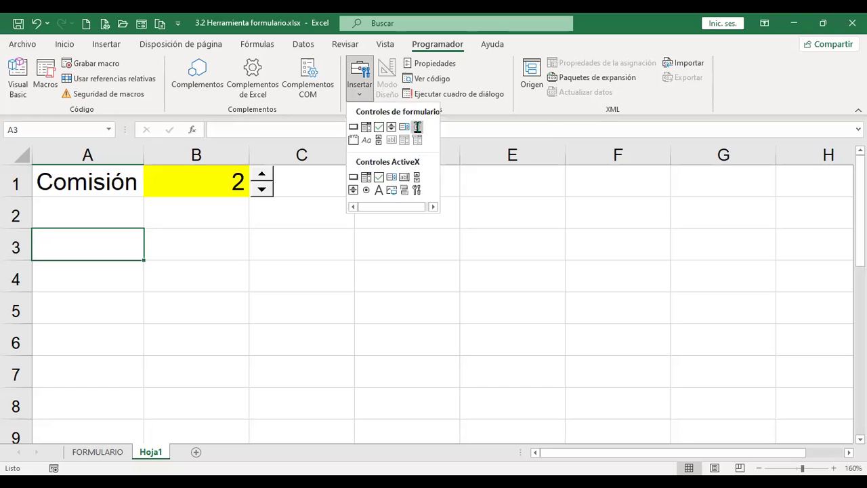
pyautogui.click(418, 128)
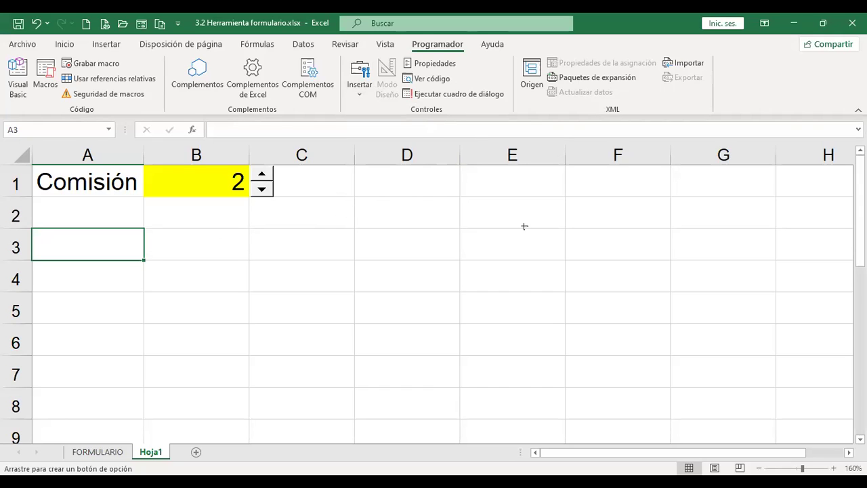
pyautogui.press('Escape')
# Enter the label Estado civil in cell A3 and fit column A's width to the text.
pyautogui.write('Estado ')
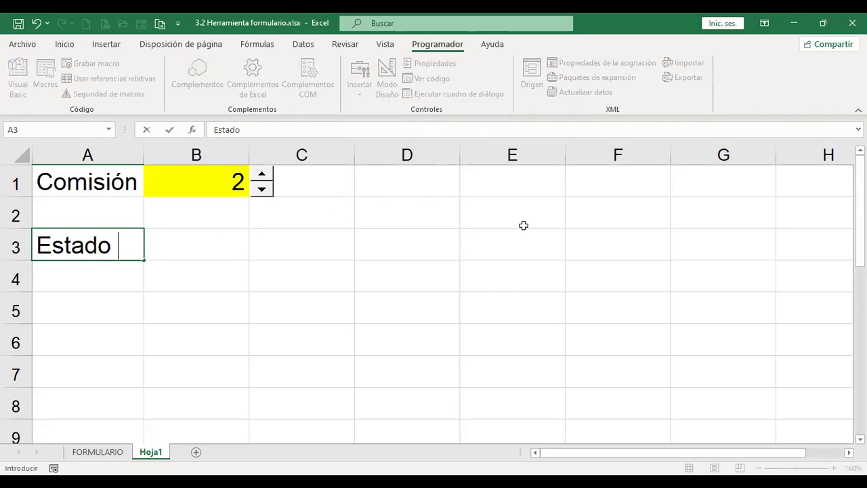
pyautogui.write('civil')
pyautogui.press('Return')
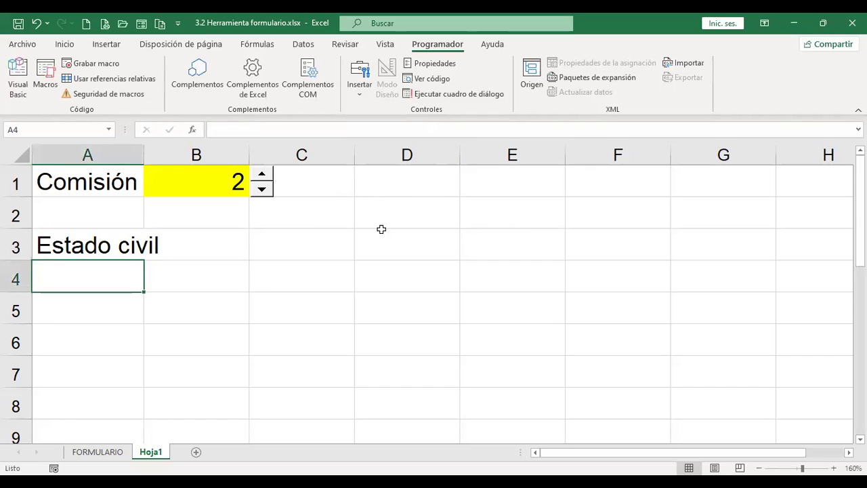
pyautogui.doubleClick(143, 153)
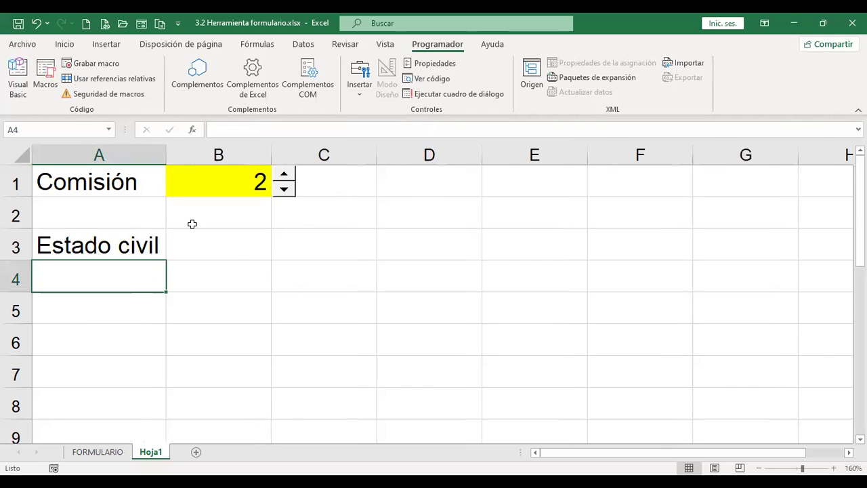
# Insert a Botón de opción form control in cell B3, beside the Estado civil label.
pyautogui.click(359, 76)
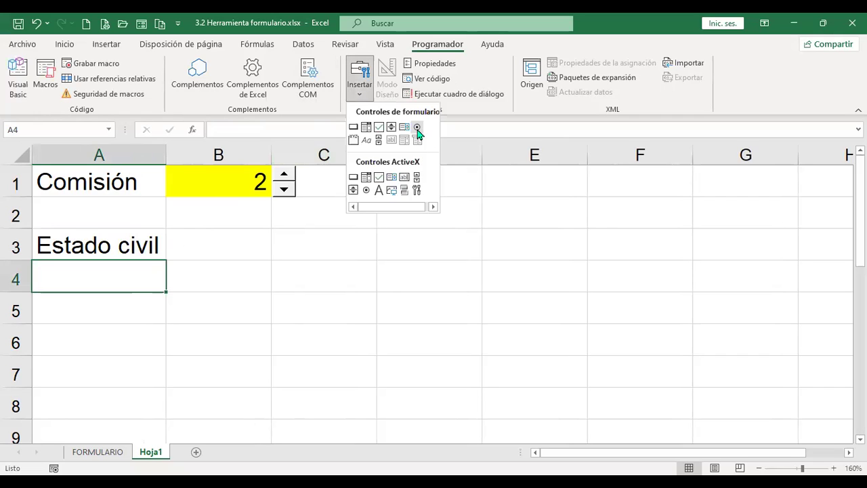
pyautogui.click(417, 128)
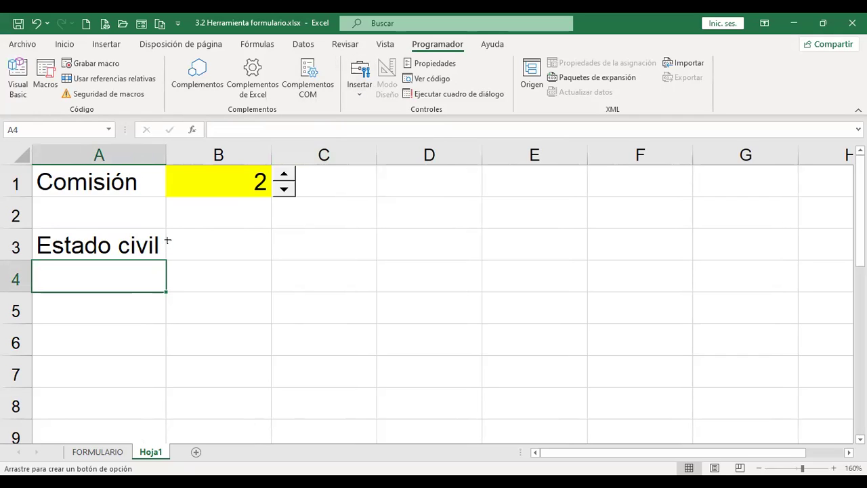
pyautogui.click(166, 240)
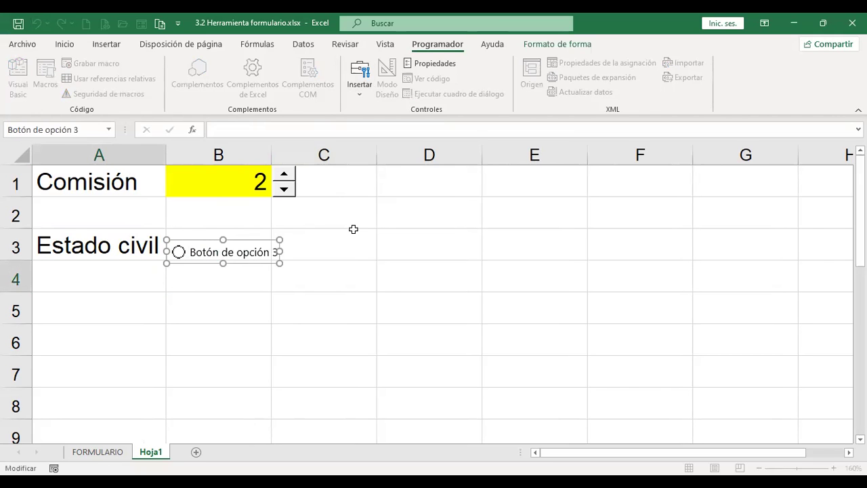
# Replace the option button's caption with Soltero.
pyautogui.hotkey('shift', 'Right')
pyautogui.hotkey('shift', 'Right')
pyautogui.hotkey('shift', 'Right')
pyautogui.hotkey('shift', 'Right')
pyautogui.hotkey('shift', 'Right')
pyautogui.hotkey('shift', 'Right')
pyautogui.hotkey('shift', 'Right')
pyautogui.hotkey('shift', 'Right')
pyautogui.hotkey('shift', 'Right')
pyautogui.hotkey('shift', 'Right')
pyautogui.hotkey('shift', 'Right')
pyautogui.hotkey('shift', 'Right')
pyautogui.hotkey('shift', 'Right')
pyautogui.hotkey('shift', 'Right')
pyautogui.hotkey('shift', 'Right')
pyautogui.hotkey('shift', 'Right')
pyautogui.hotkey('shift', 'Right')
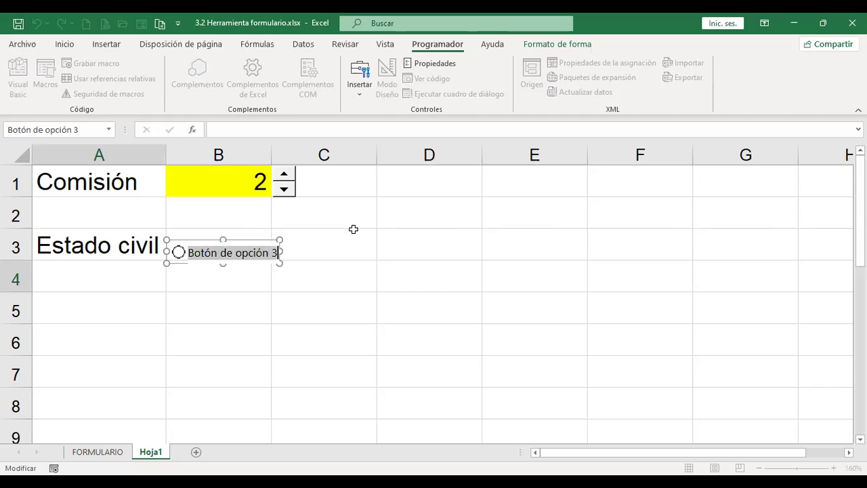
pyautogui.write('Soltro')
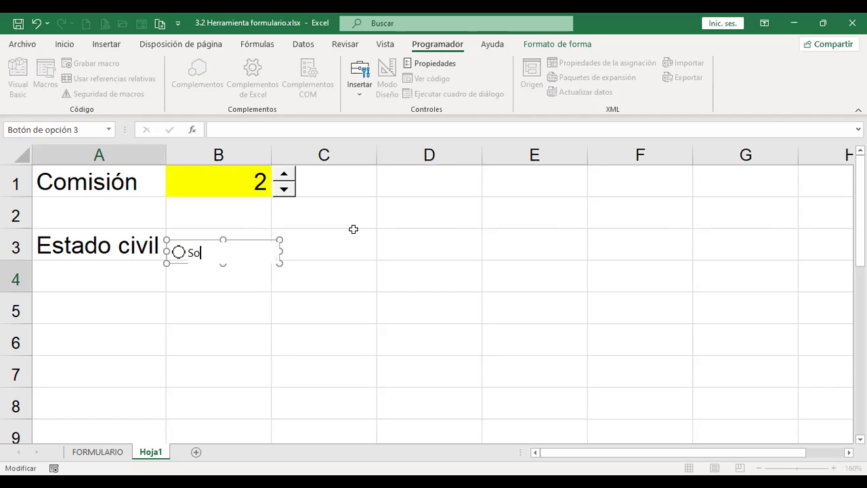
pyautogui.press('BackSpace')
pyautogui.press('BackSpace')
pyautogui.press('BackSpace')
pyautogui.write('tero')
pyautogui.click(354, 231)
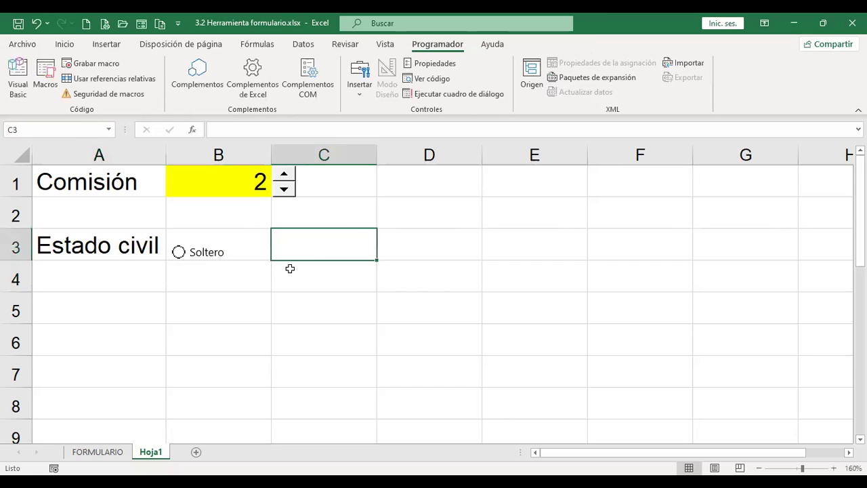
# Turn on Sombreado 3D for the Soltero option button in its control format settings.
pyautogui.rightClick(205, 261)
pyautogui.click(188, 267)
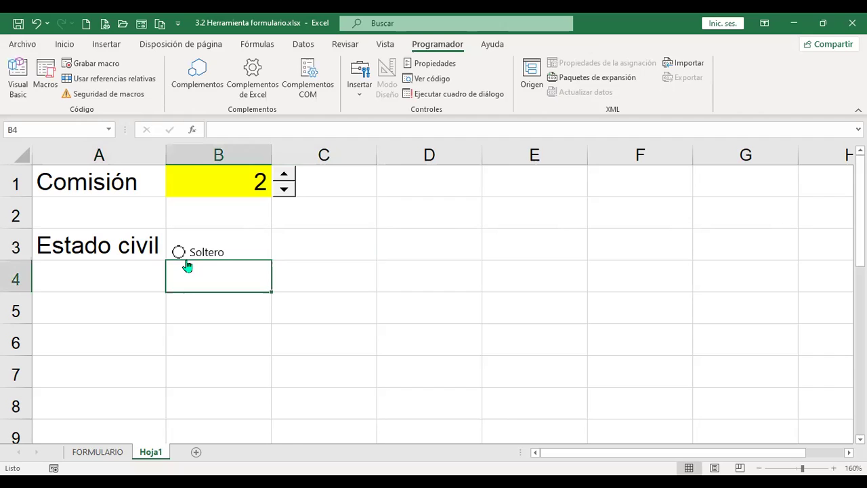
pyautogui.rightClick(179, 249)
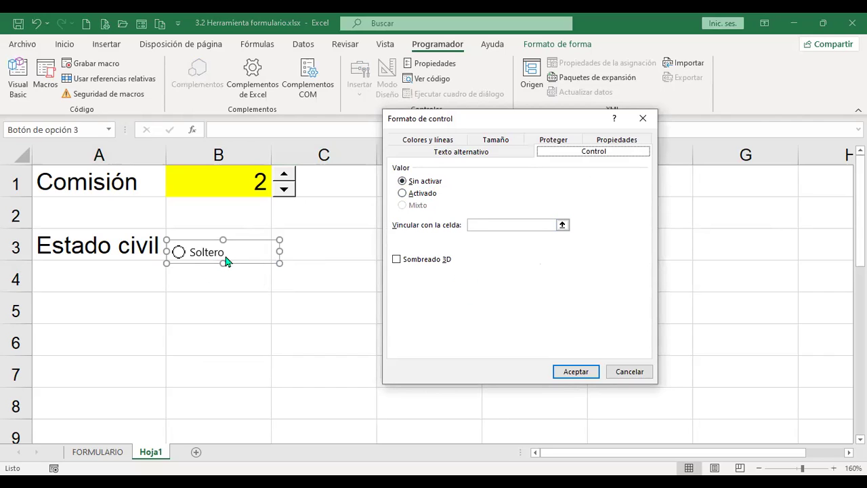
pyautogui.click(473, 226)
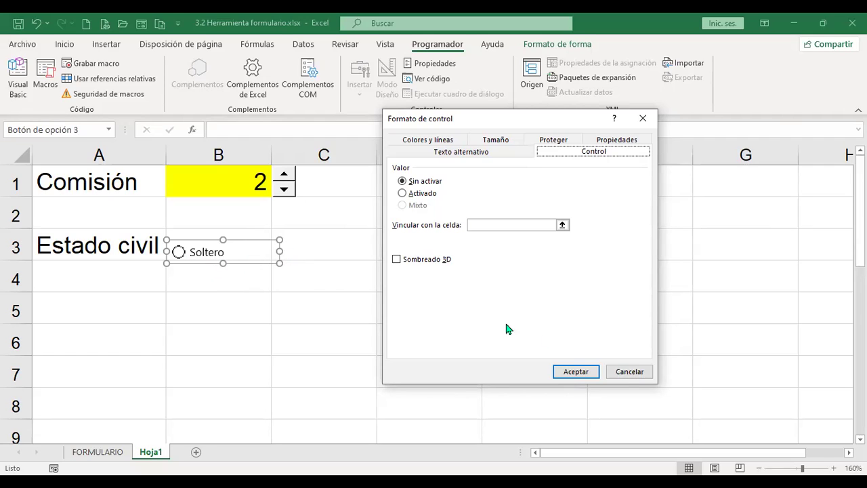
pyautogui.click(395, 263)
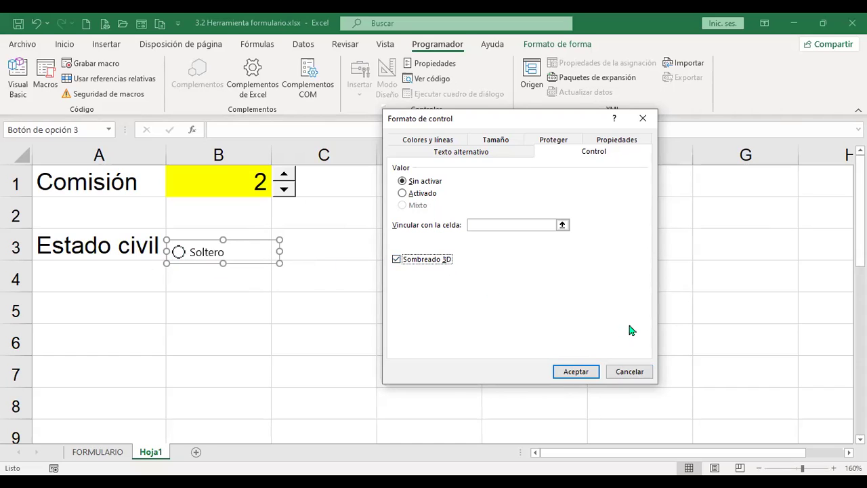
pyautogui.click(575, 372)
pyautogui.click(339, 328)
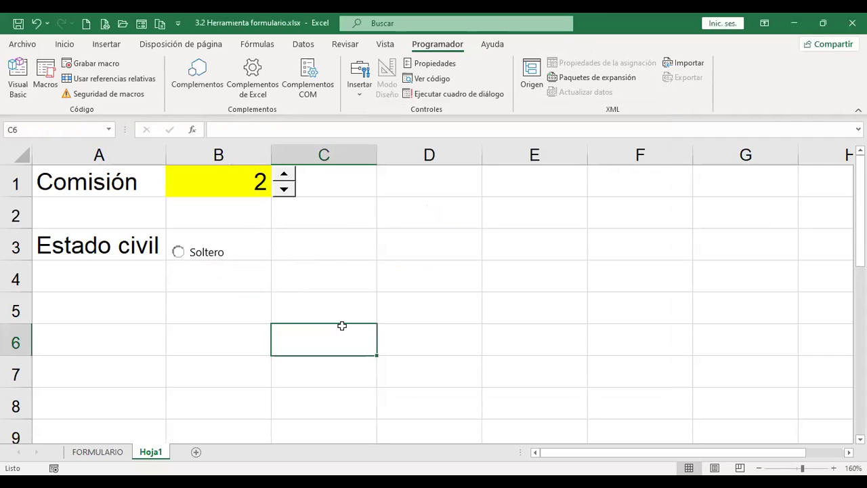
# Narrow the Soltero option button to fit its caption and place a duplicate level with it at the start of cell C3.
pyautogui.keyDown('ctrl'); pyautogui.click(210, 258); pyautogui.keyUp('ctrl')
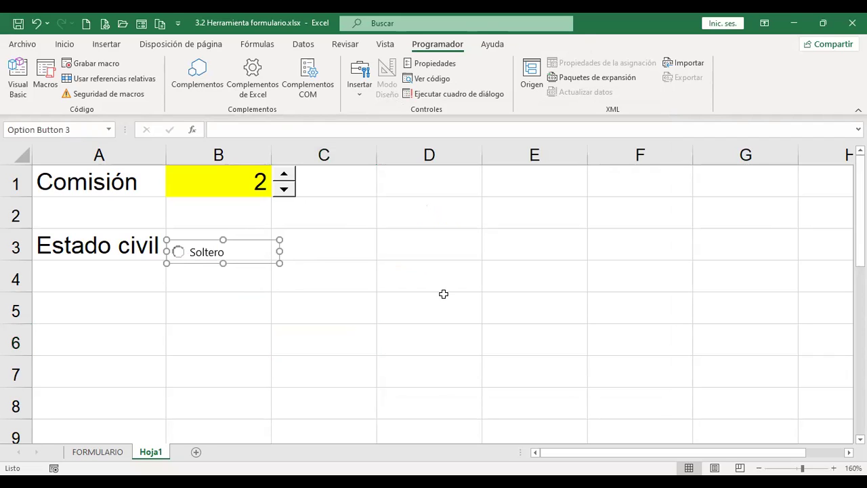
pyautogui.moveTo(280, 251); pyautogui.dragTo(231, 251)
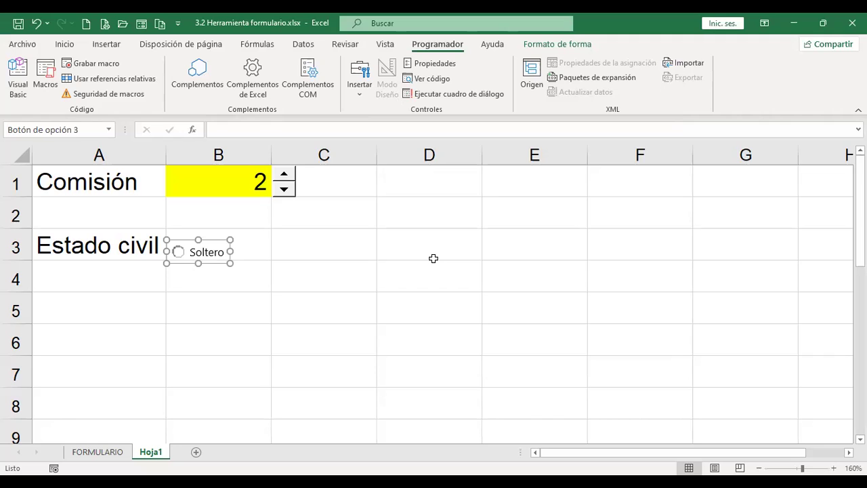
pyautogui.hotkey('ctrl', 'd')
pyautogui.moveTo(234, 257); pyautogui.dragTo(320, 242)
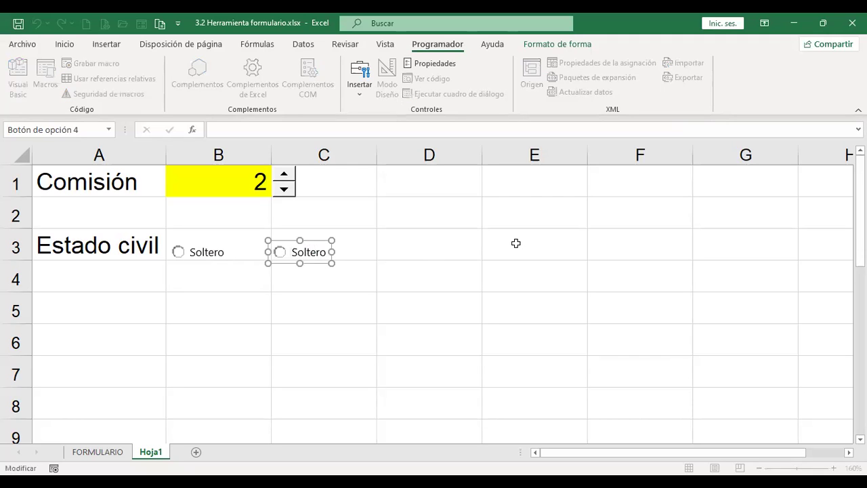
# Change the duplicated option button's caption to Casado and leave that button selected.
pyautogui.hotkey('shift', 'End')
pyautogui.write('c')
pyautogui.press('BackSpace')
pyautogui.write('Casado')
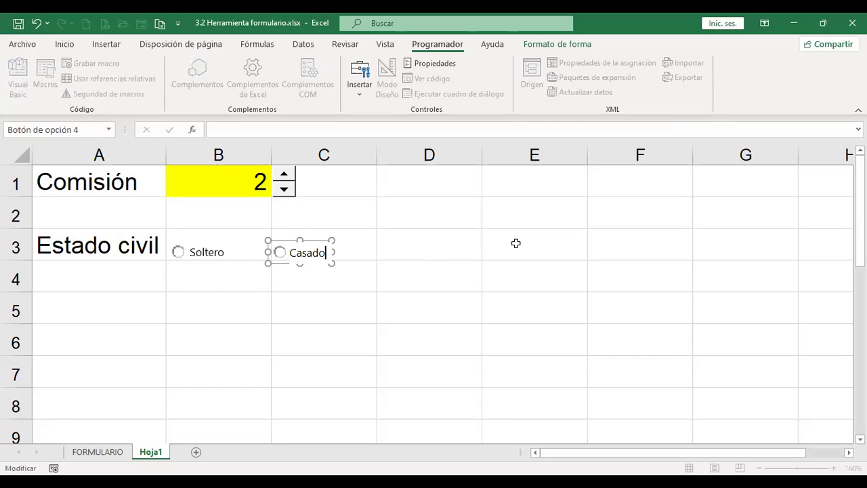
pyautogui.click(515, 242)
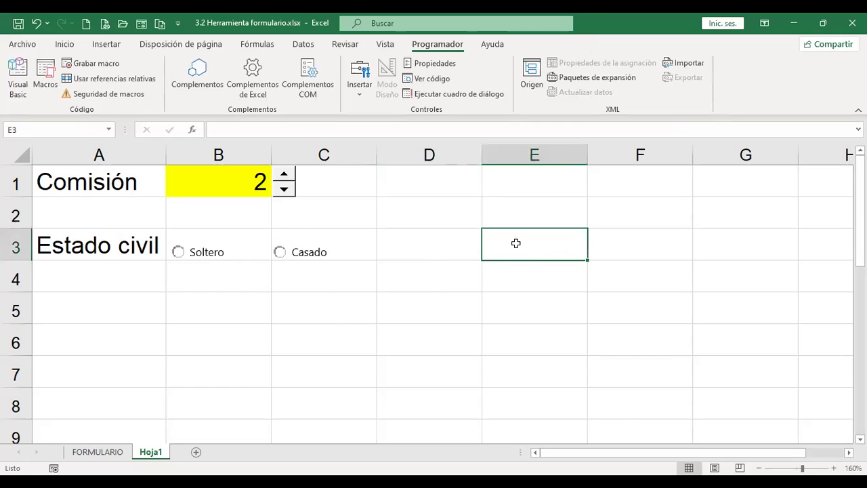
pyautogui.rightClick(289, 259)
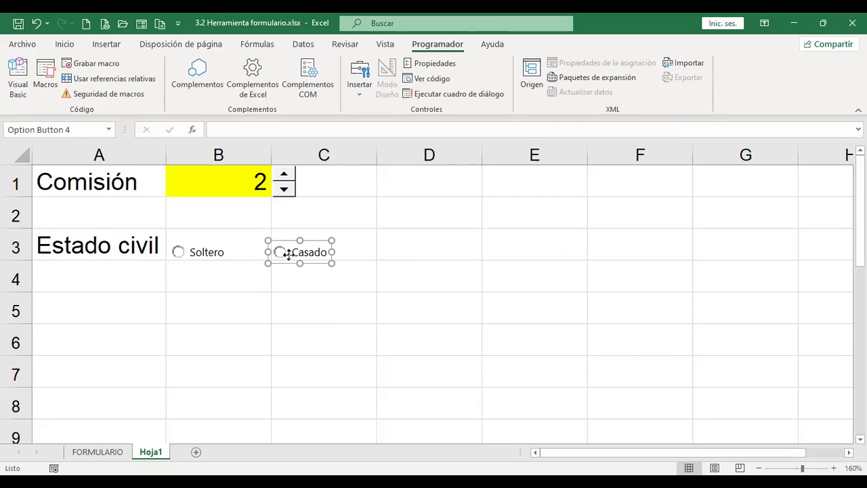
pyautogui.press('Escape')
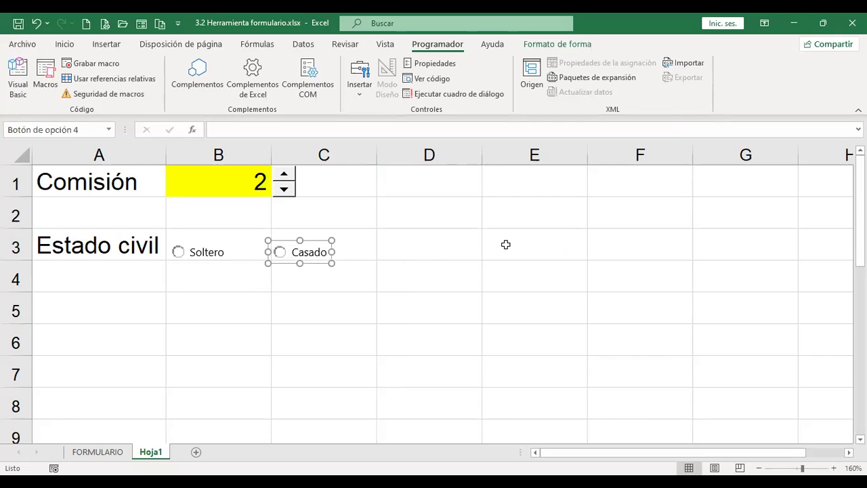
# Duplicate the Casado option button, place the copy at the start of cell D3, and change its caption to Divorciado.
pyautogui.hotkey('ctrl', 'd')
pyautogui.moveTo(359, 254); pyautogui.dragTo(427, 238)
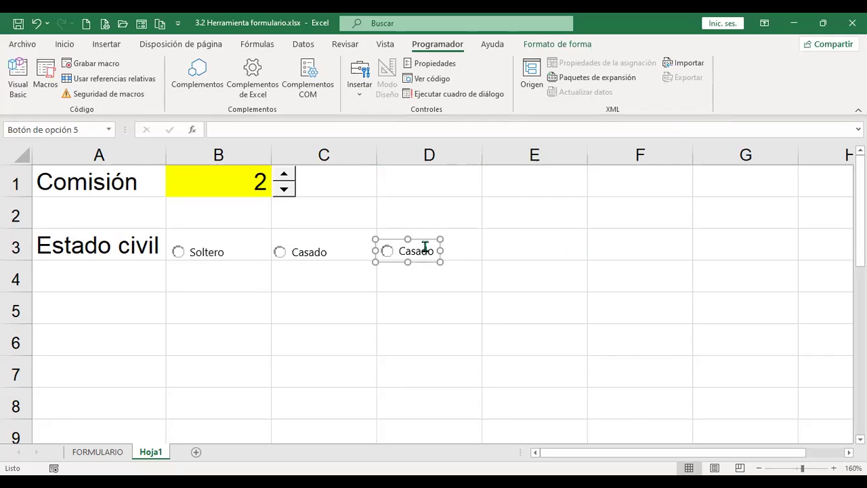
pyautogui.press('F2')
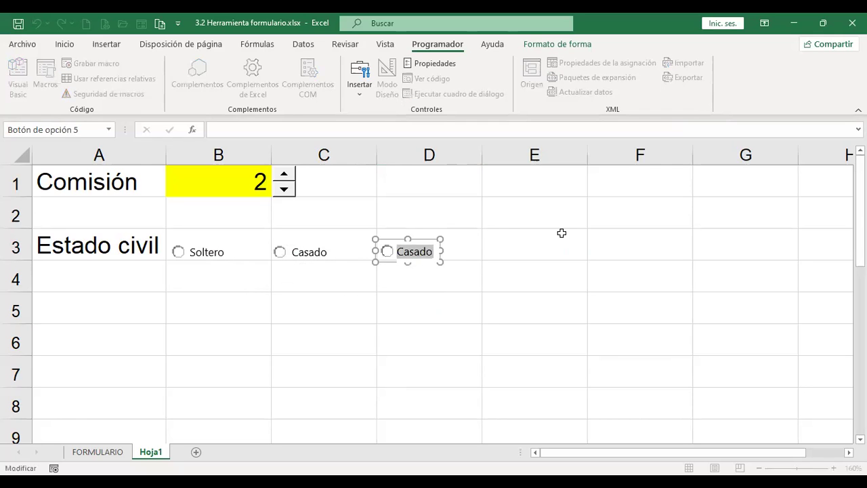
pyautogui.write('Divorciad')
pyautogui.press('BackSpace')
pyautogui.press('BackSpace')
pyautogui.write('o')
pyautogui.click(561, 233)
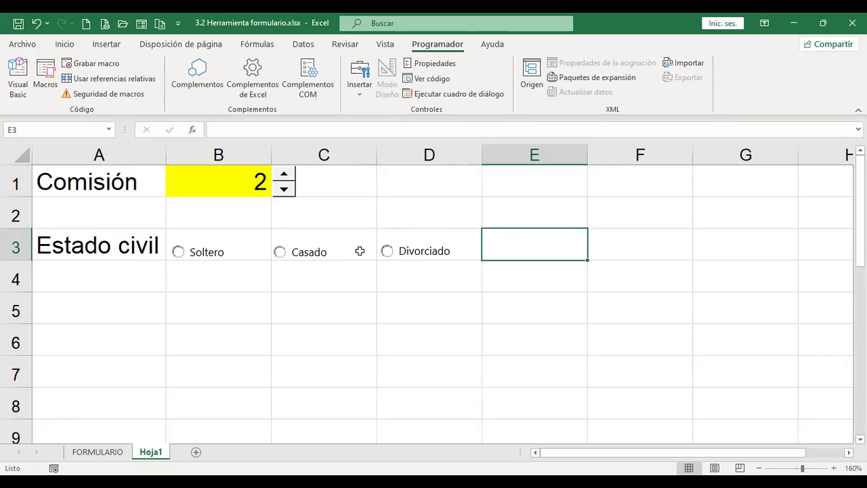
# Test the three Estado civil option buttons in turn, leaving Divorciado chosen.
pyautogui.click(363, 101)
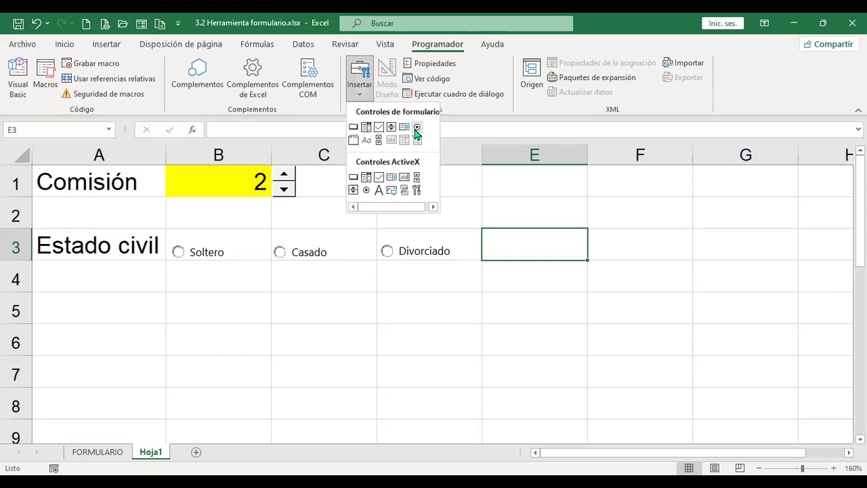
pyautogui.click(416, 128)
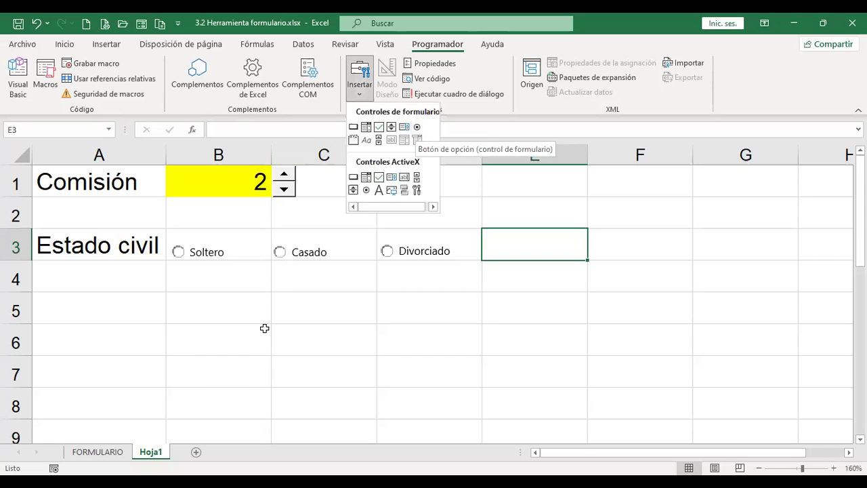
pyautogui.click(179, 253)
pyautogui.click(282, 253)
pyautogui.click(388, 252)
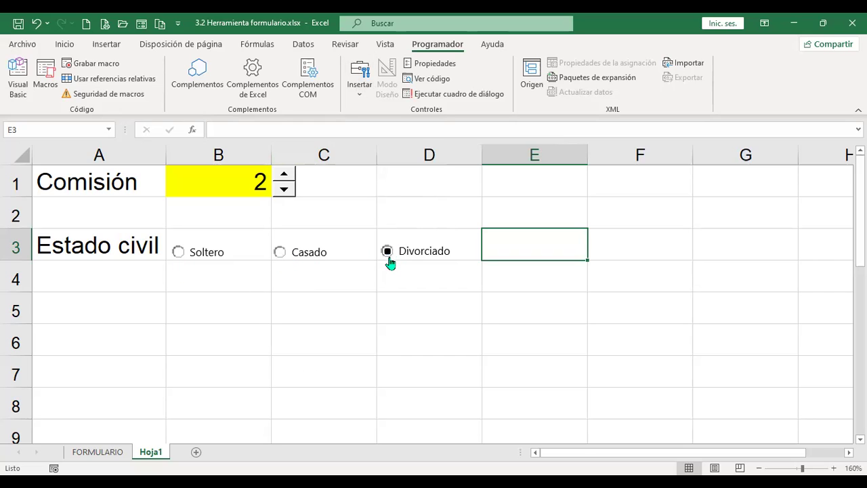
pyautogui.click(295, 315)
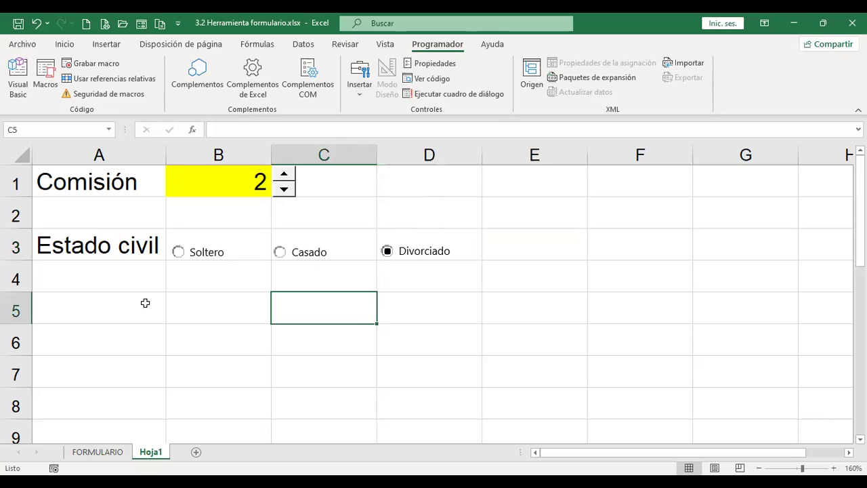
# Try a group box form control drawn across columns E and F beside the option buttons, and delete it.
pyautogui.click(358, 90)
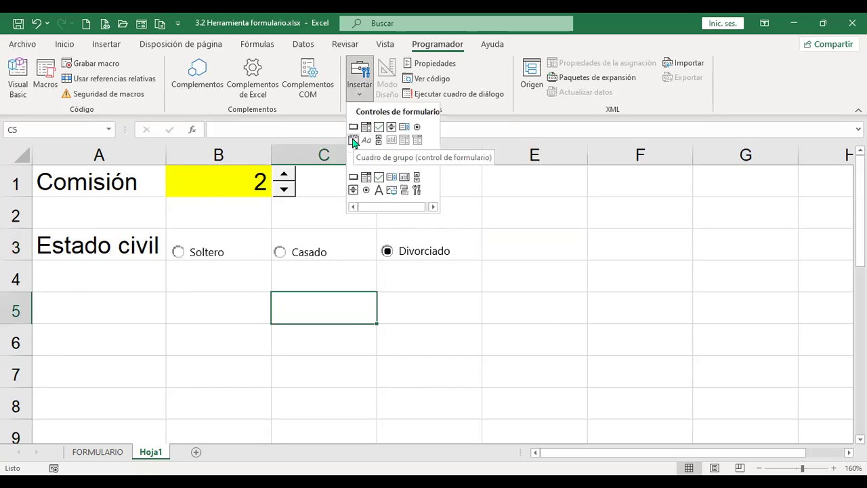
pyautogui.click(353, 140)
pyautogui.moveTo(510, 190); pyautogui.dragTo(633, 290)
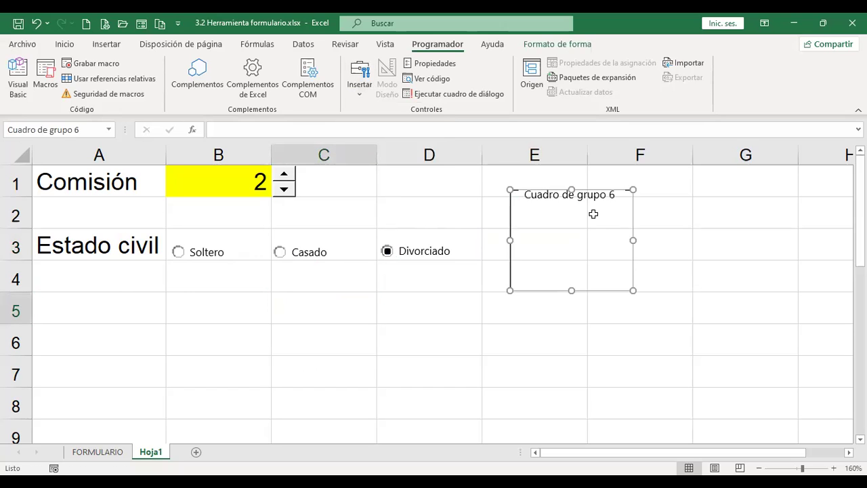
pyautogui.click(684, 233)
pyautogui.click(540, 231)
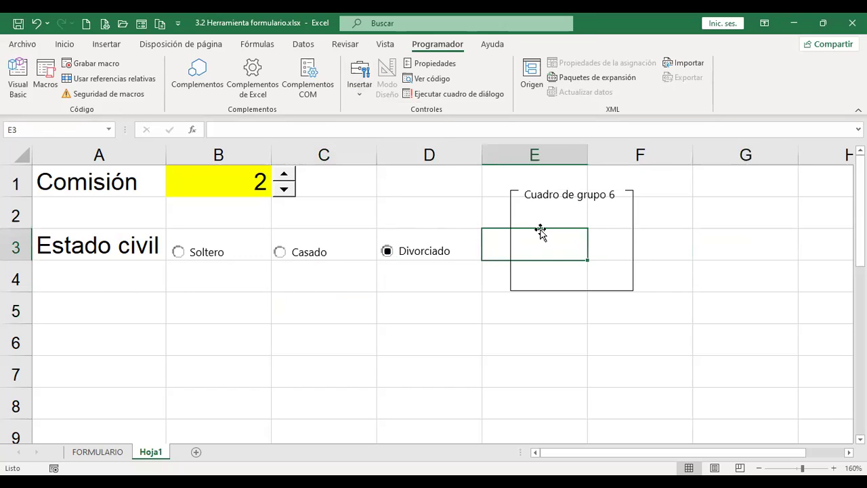
pyautogui.click(554, 189)
pyautogui.press('Delete')
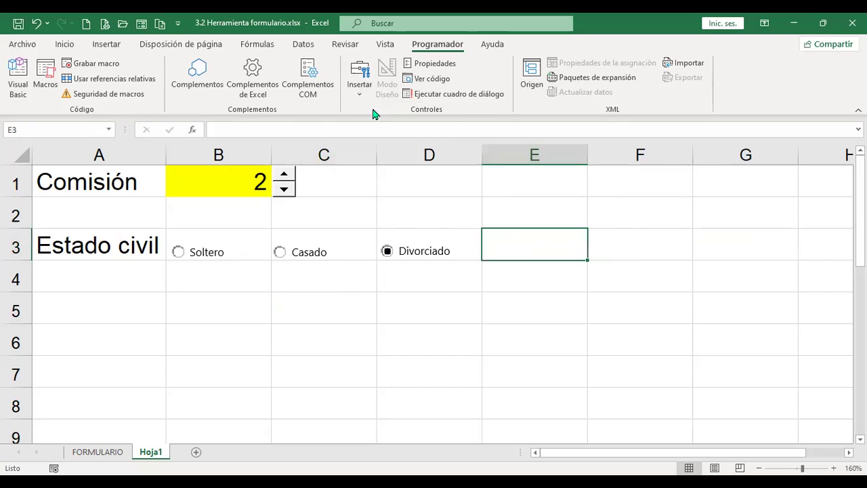
# Try a label form control drawn across columns E and F in rows 1 and 2, and delete it.
pyautogui.click(360, 94)
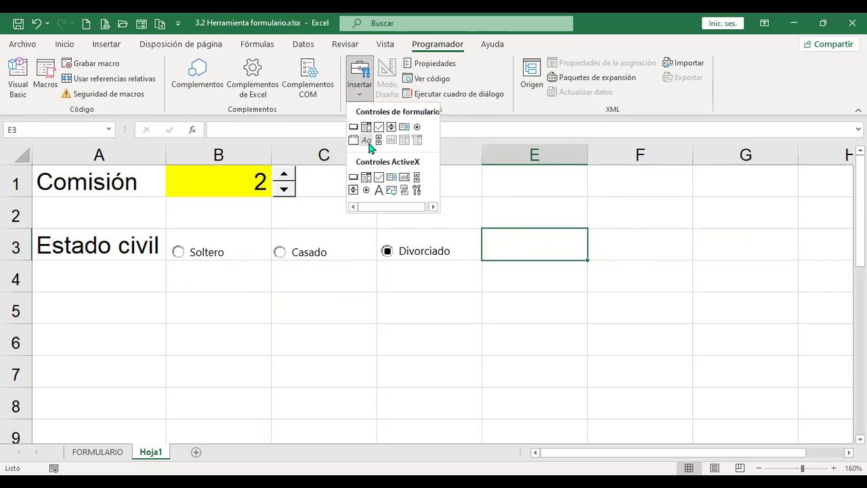
pyautogui.click(368, 141)
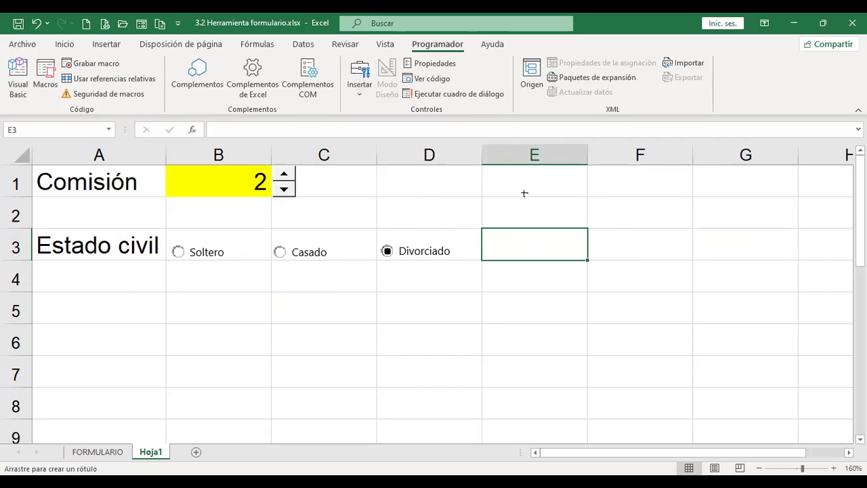
pyautogui.moveTo(523, 192); pyautogui.dragTo(603, 210)
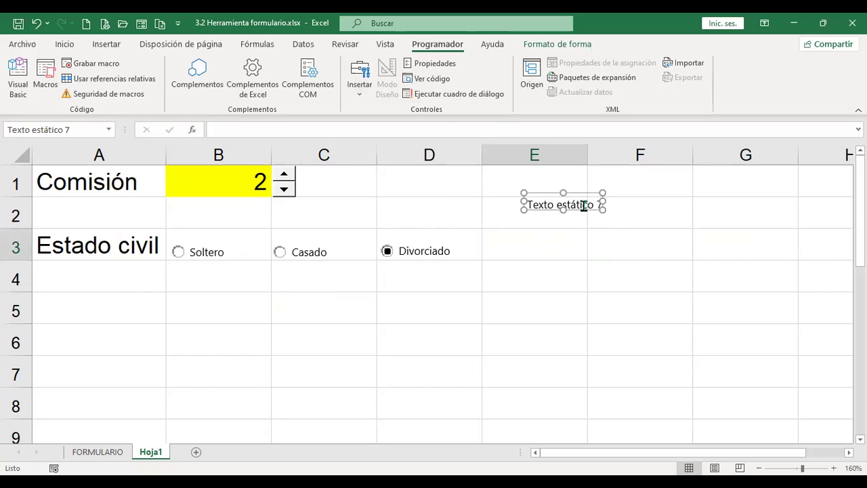
pyautogui.click(583, 205)
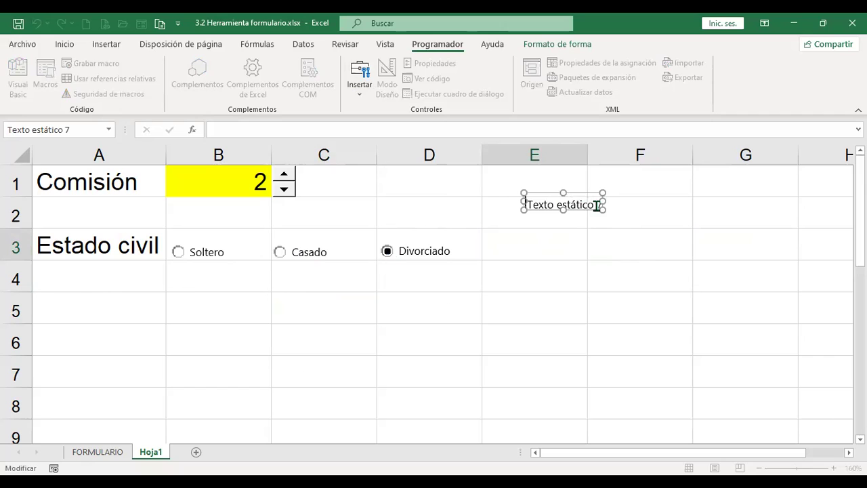
pyautogui.click(641, 200)
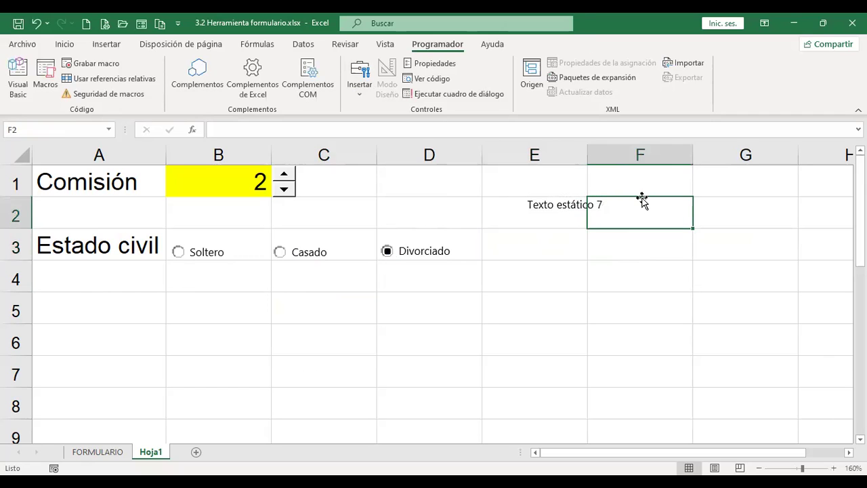
pyautogui.click(556, 195)
pyautogui.press('Delete')
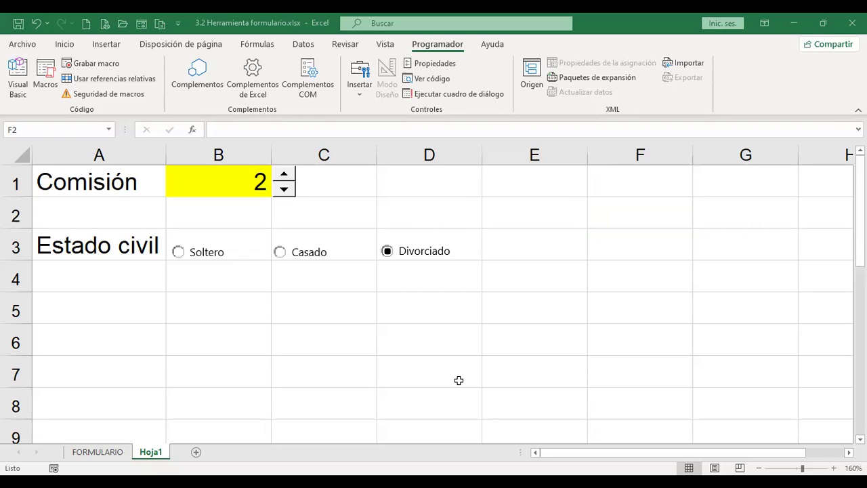
# Test the Comisión spin button in both directions, leaving the value in B1 at 3.
pyautogui.click(284, 175)
pyautogui.click(284, 175)
pyautogui.click(283, 188)
pyautogui.click(284, 188)
pyautogui.click(285, 176)
pyautogui.click(285, 176)
pyautogui.click(285, 176)
pyautogui.click(289, 188)
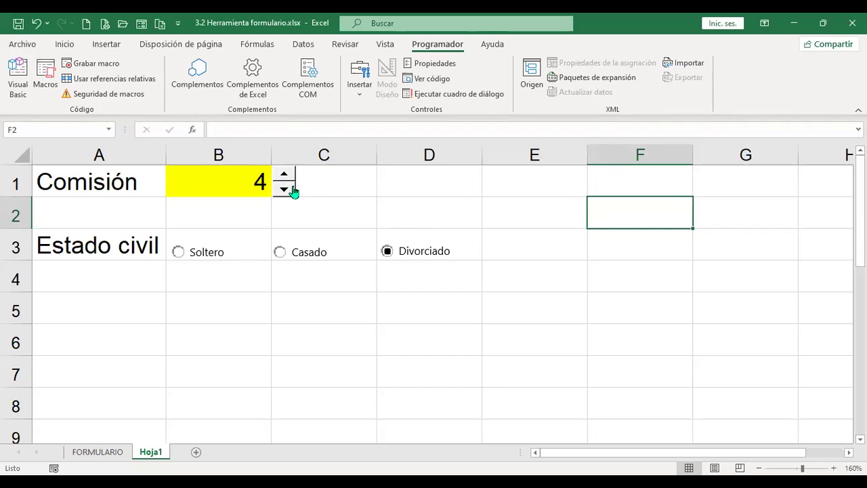
pyautogui.click(286, 176)
pyautogui.click(284, 189)
pyautogui.click(283, 190)
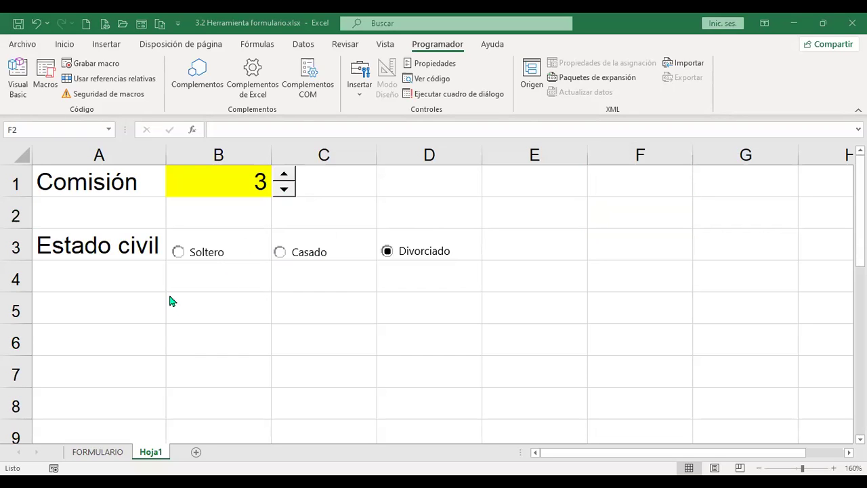
# Insert a second spin button form control at the start of cell C5, as tall as the row.
pyautogui.click(360, 93)
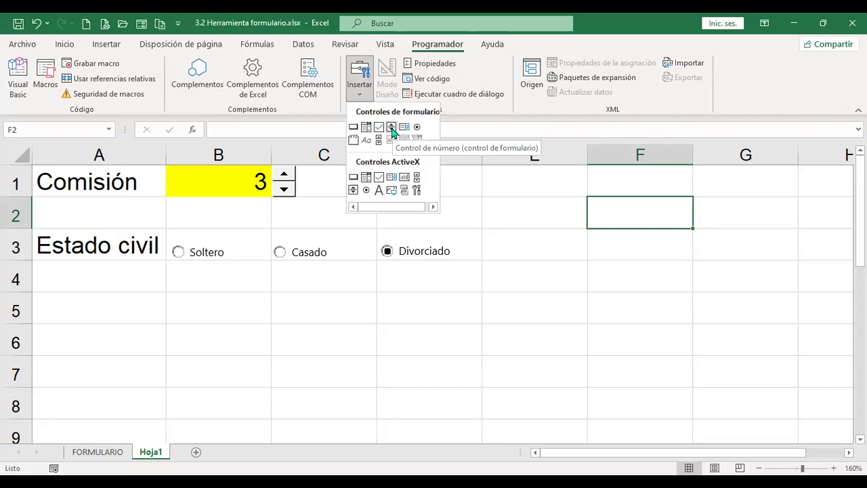
pyautogui.click(391, 127)
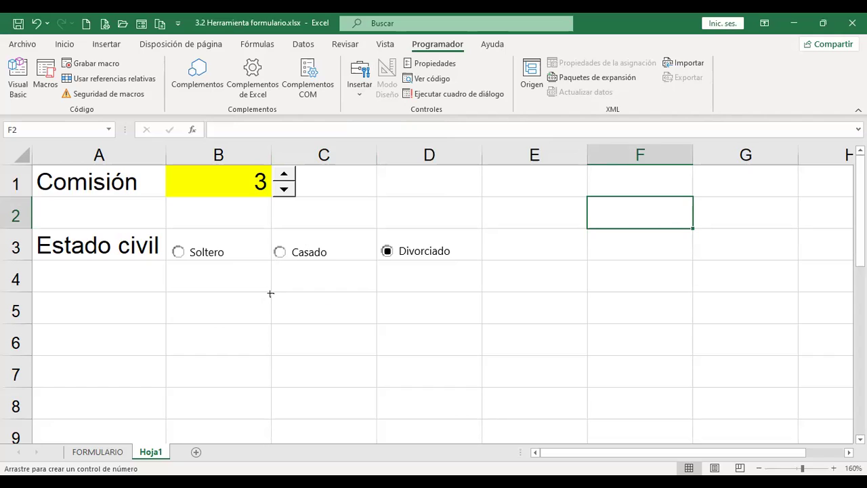
pyautogui.moveTo(271, 291); pyautogui.dragTo(299, 323)
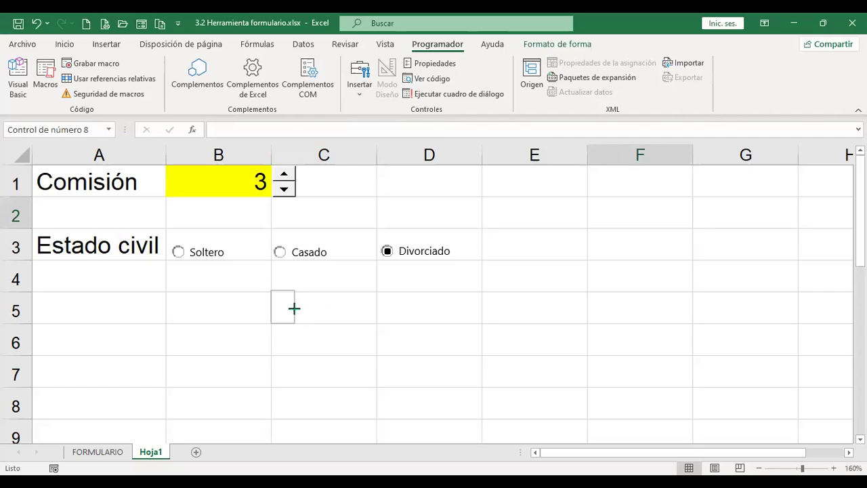
pyautogui.click(344, 311)
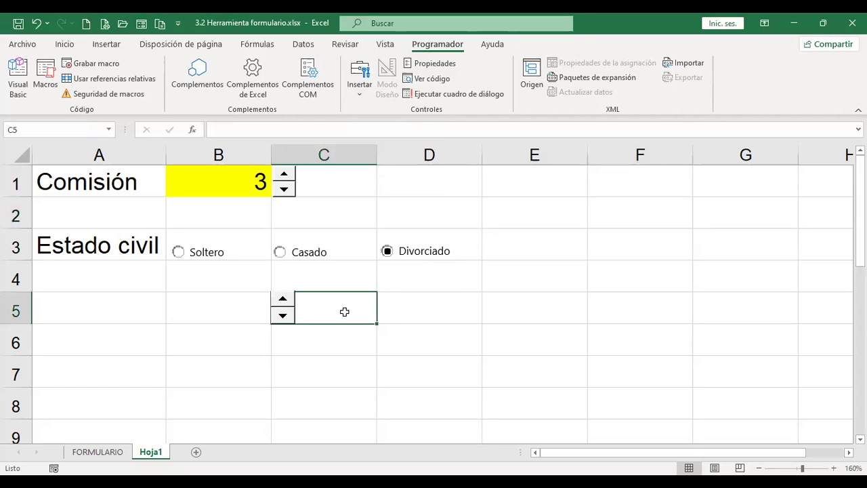
# Set the new spin button's minimum value to 10, maximum value to 100 and increment to 10 in its control format.
pyautogui.rightClick(283, 316)
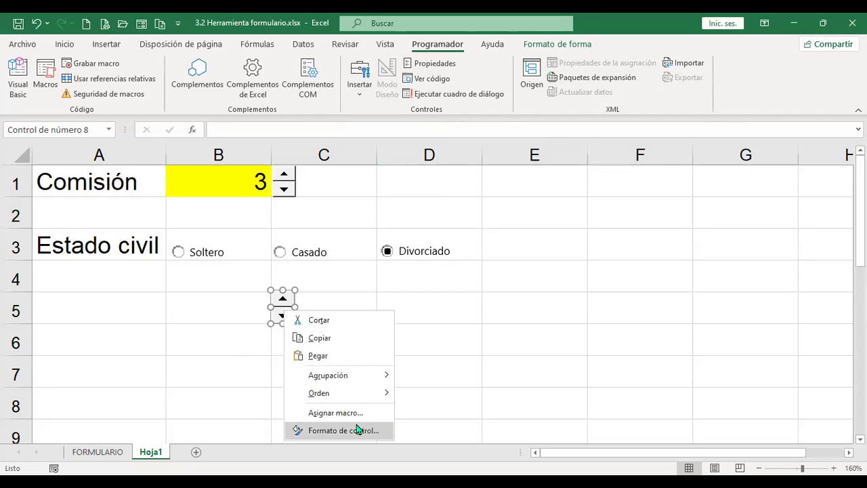
pyautogui.click(342, 430)
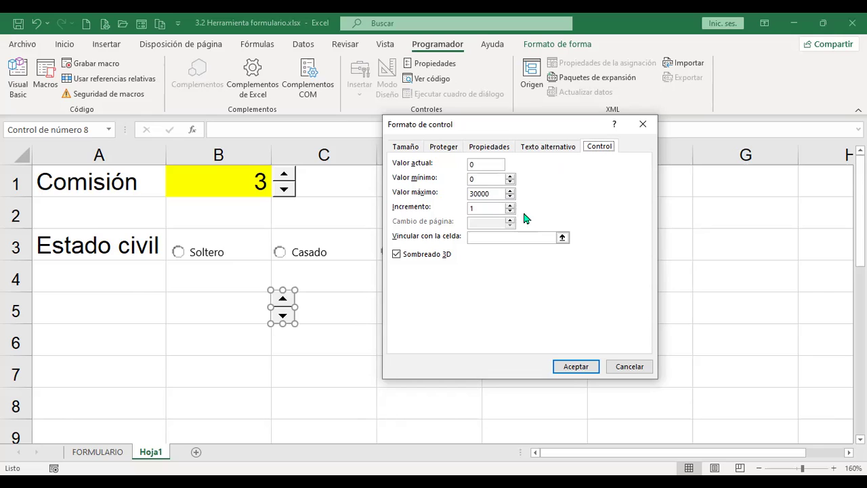
pyautogui.doubleClick(479, 178)
pyautogui.write('10')
pyautogui.doubleClick(487, 194)
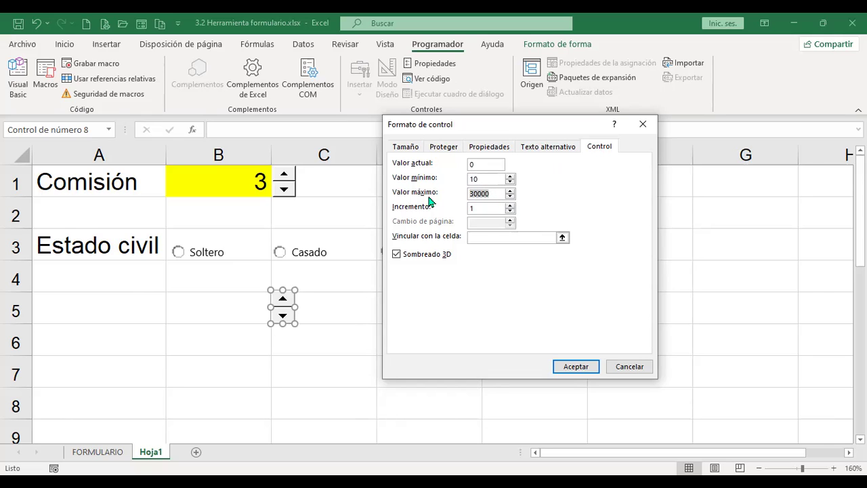
pyautogui.write('1')
pyautogui.click(485, 208)
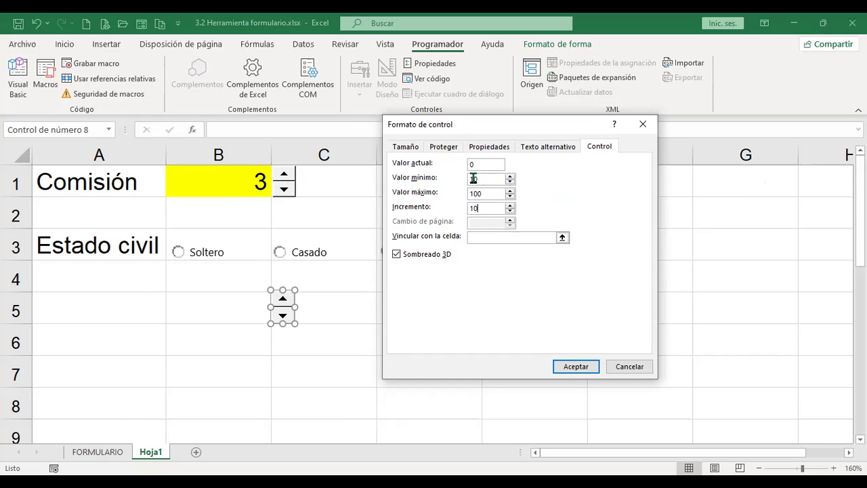
# Link the new spin button to cell $B$5 and apply its control format.
pyautogui.click(483, 236)
pyautogui.click(221, 309)
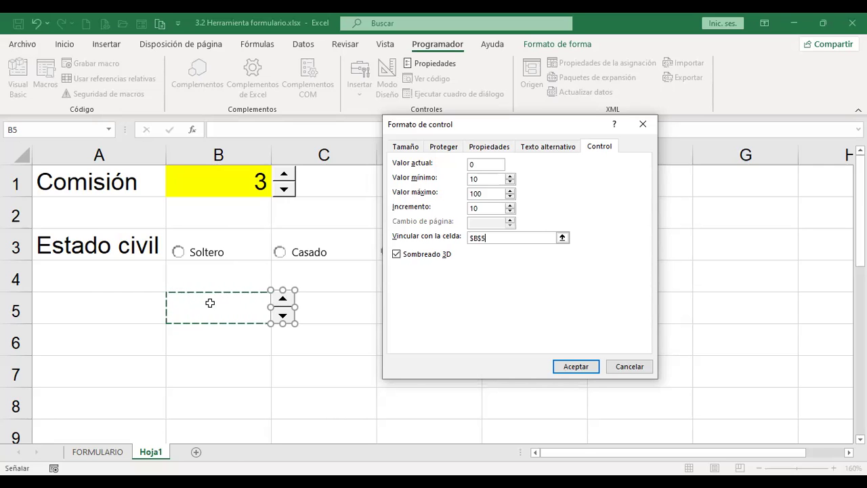
pyautogui.click(570, 367)
pyautogui.click(329, 311)
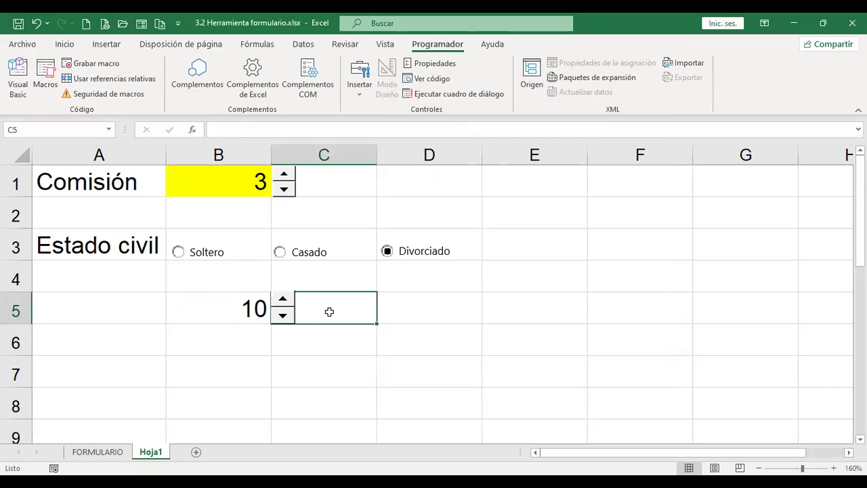
# Test the new spin button by raising the value in B5 and lowering it back to 10.
pyautogui.click(282, 300)
pyautogui.click(283, 300)
pyautogui.click(283, 301)
pyautogui.click(283, 300)
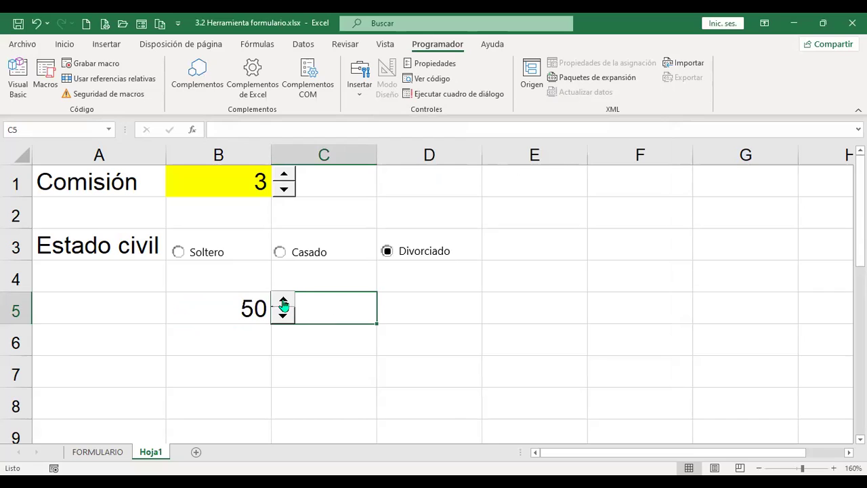
pyautogui.click(283, 300)
pyautogui.click(283, 300)
pyautogui.click(283, 301)
pyautogui.click(283, 300)
pyautogui.tripleClick(284, 316)
pyautogui.tripleClick(283, 316)
pyautogui.doubleClick(283, 317)
pyautogui.click(283, 316)
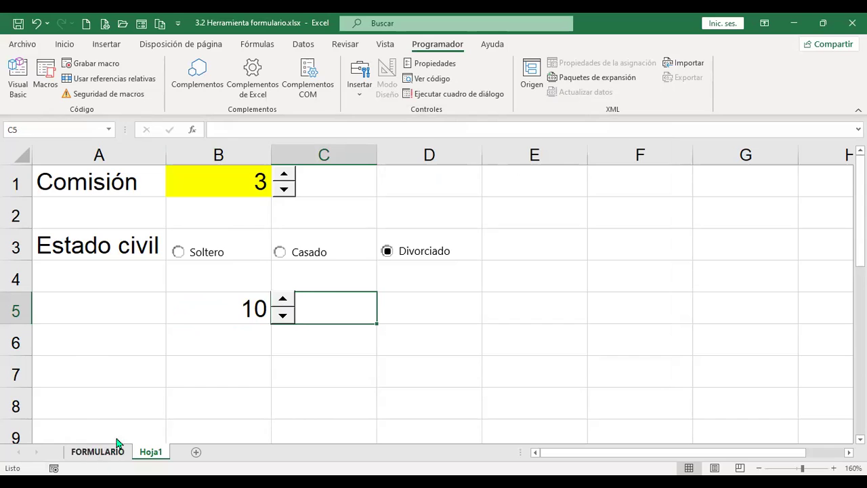
pyautogui.click(441, 180)
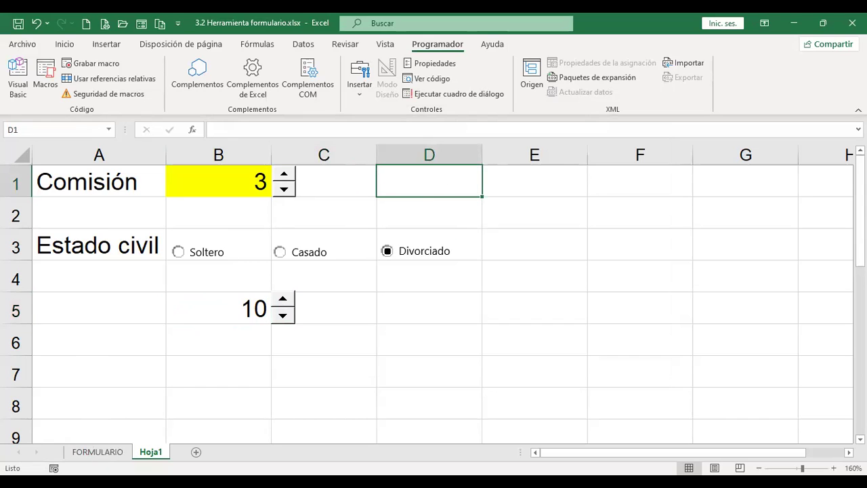
# Clear the contents of the 1% COMISIÓN column, cells F2 to F6, in the FORMULARIO sheet.
pyautogui.click(99, 451)
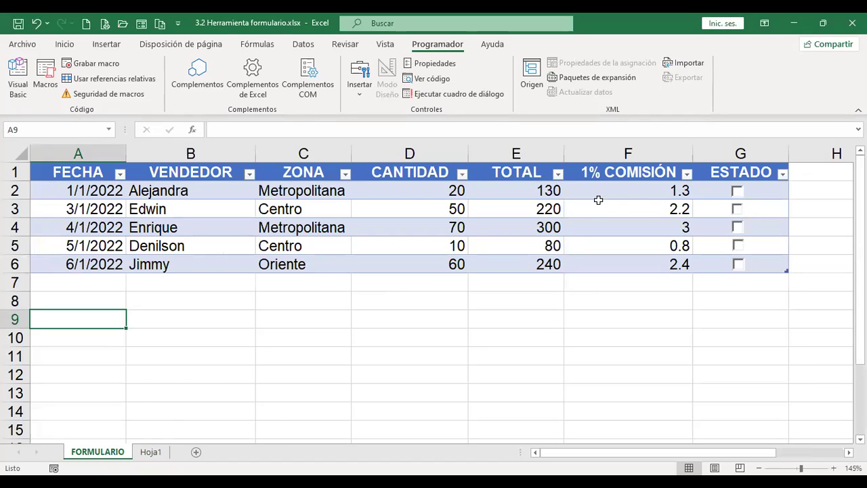
pyautogui.click(621, 189)
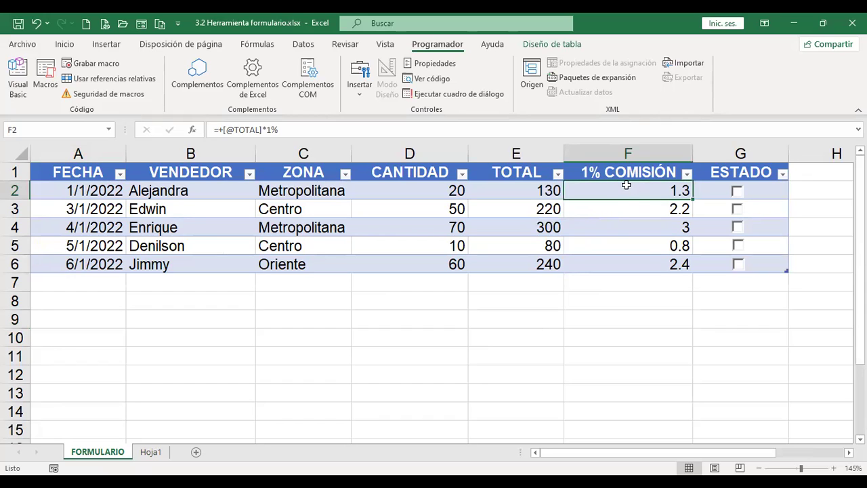
pyautogui.hotkey('shift', 'Down')
pyautogui.hotkey('shift', 'Down')
pyautogui.hotkey('shift', 'Down')
pyautogui.hotkey('shift', 'Down')
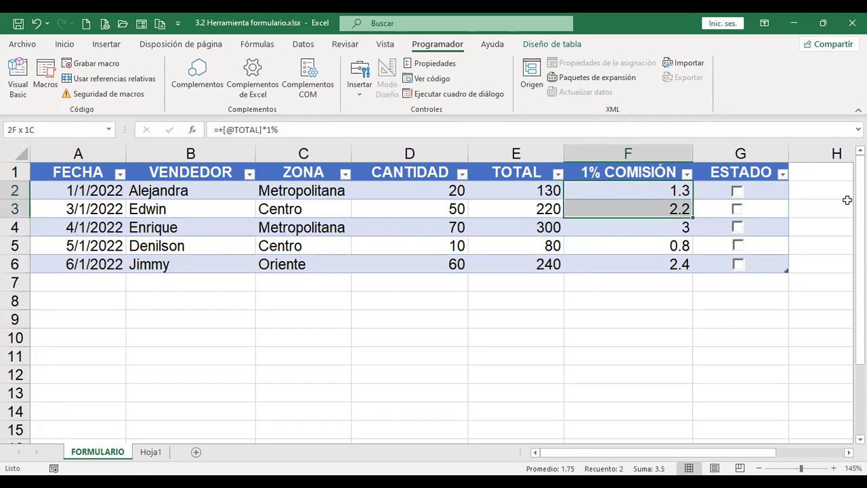
pyautogui.press('Delete')
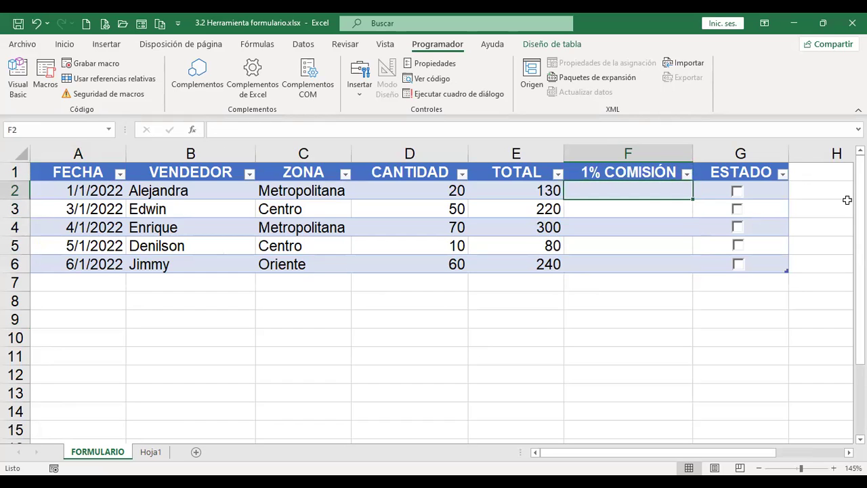
pyautogui.click(148, 454)
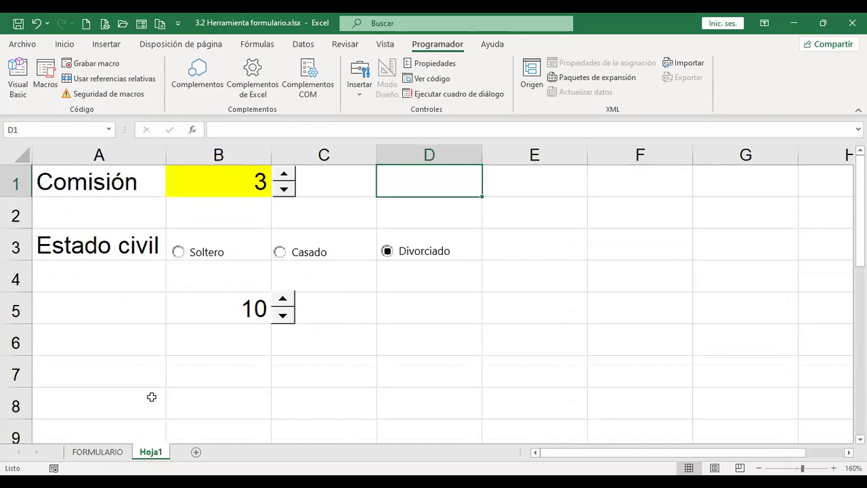
pyautogui.click(235, 188)
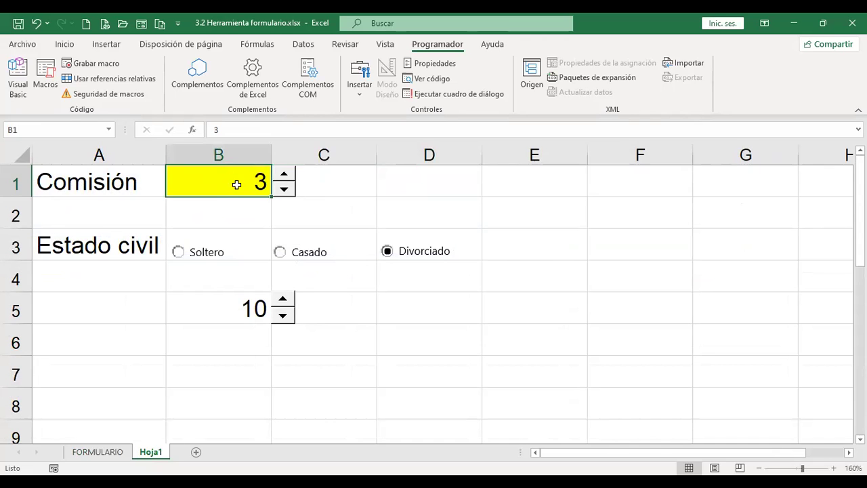
pyautogui.click(118, 452)
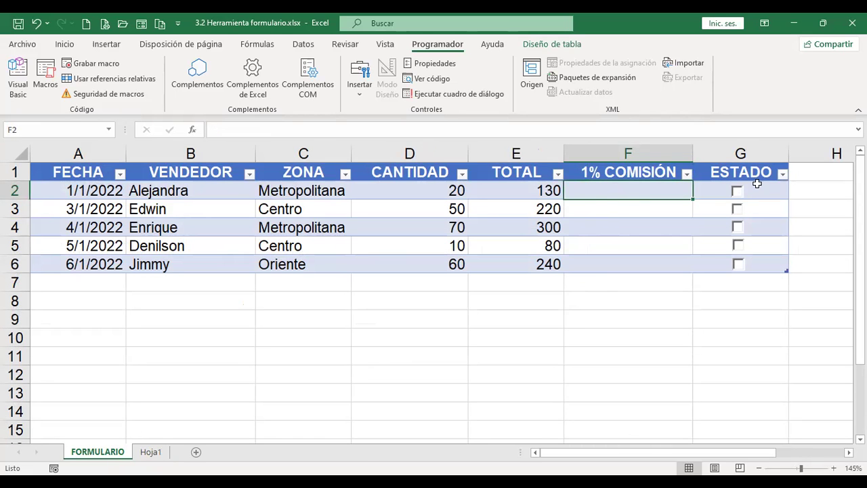
pyautogui.write('+')
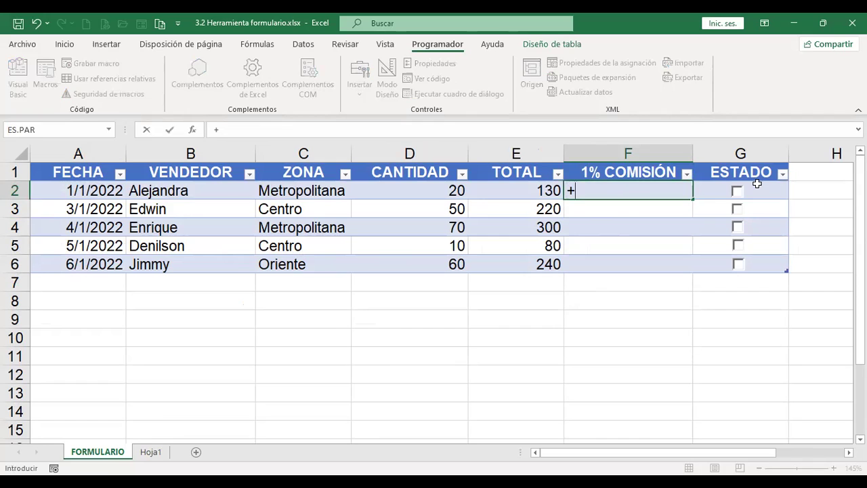
pyautogui.click(522, 190)
pyautogui.write('*')
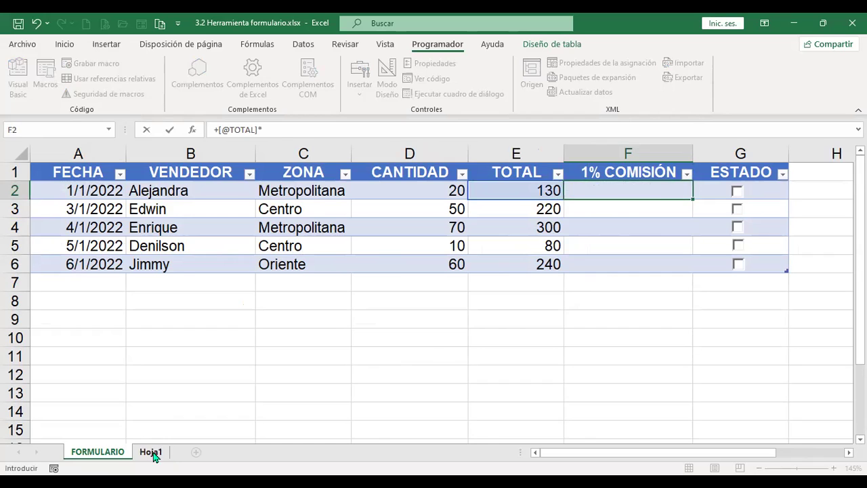
pyautogui.click(151, 452)
pyautogui.click(203, 177)
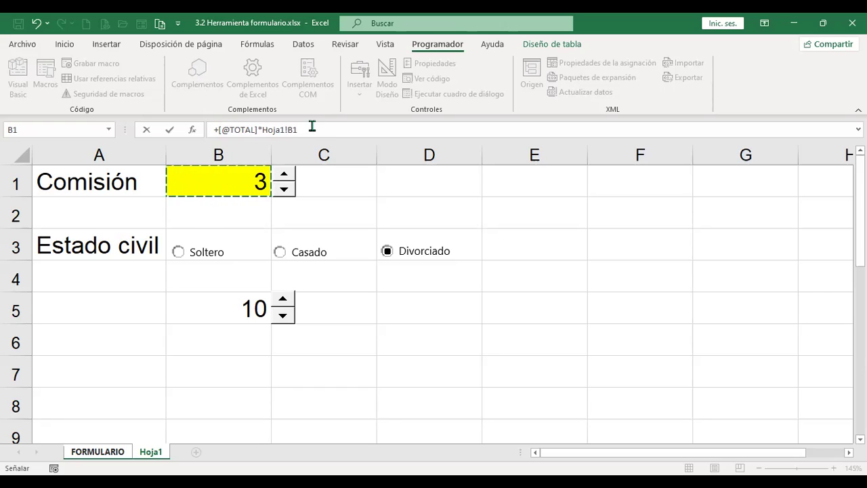
pyautogui.press('Return')
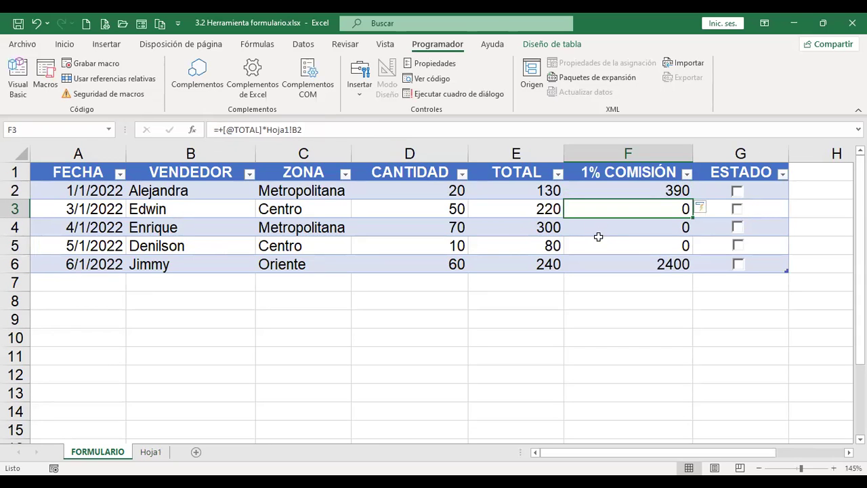
# Compare the cell references in the commission formulas of F2 and F3 with the Comisión cell in Hoja1.
pyautogui.click(150, 455)
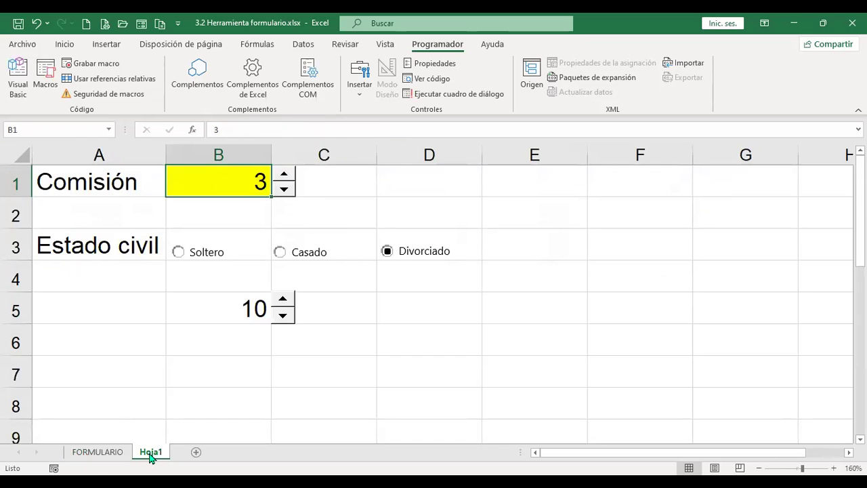
pyautogui.click(91, 451)
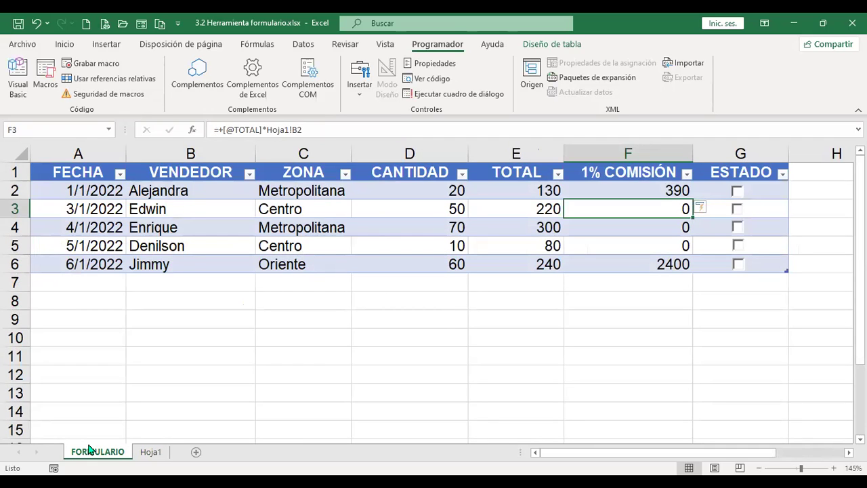
pyautogui.click(148, 453)
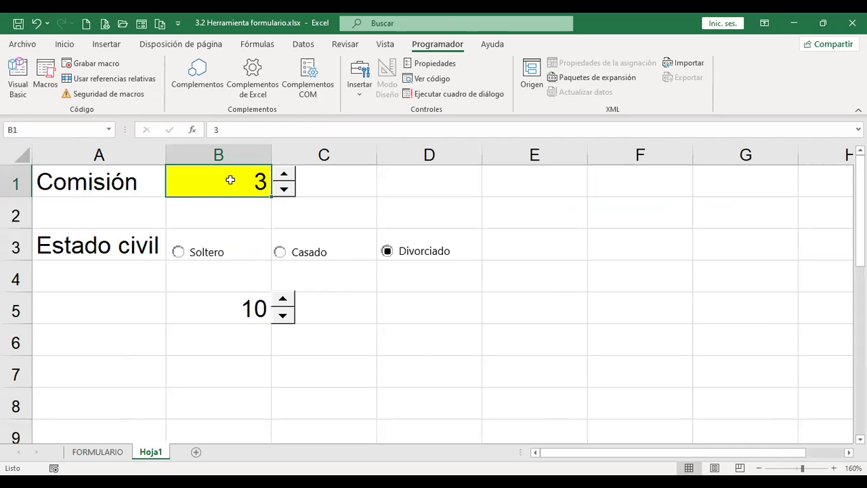
pyautogui.click(114, 453)
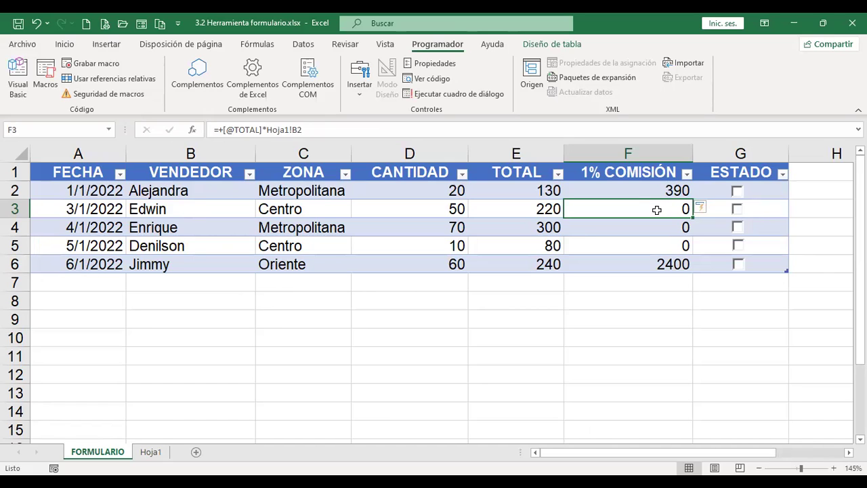
pyautogui.click(662, 188)
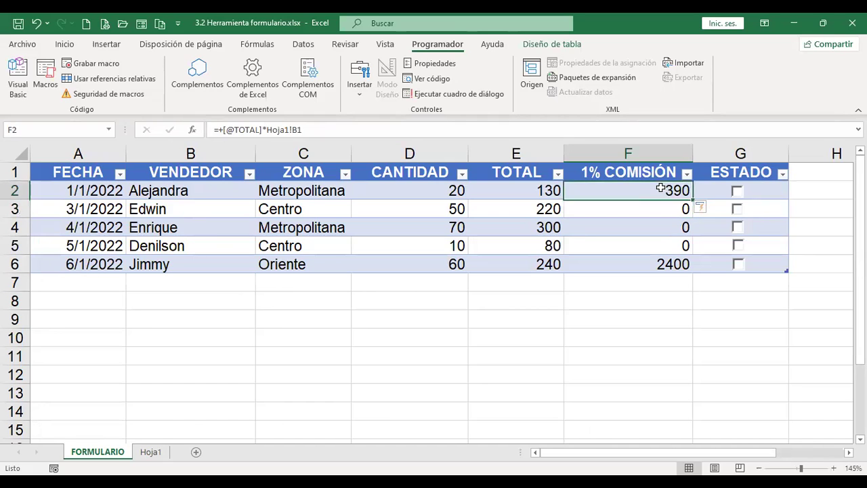
pyautogui.click(653, 209)
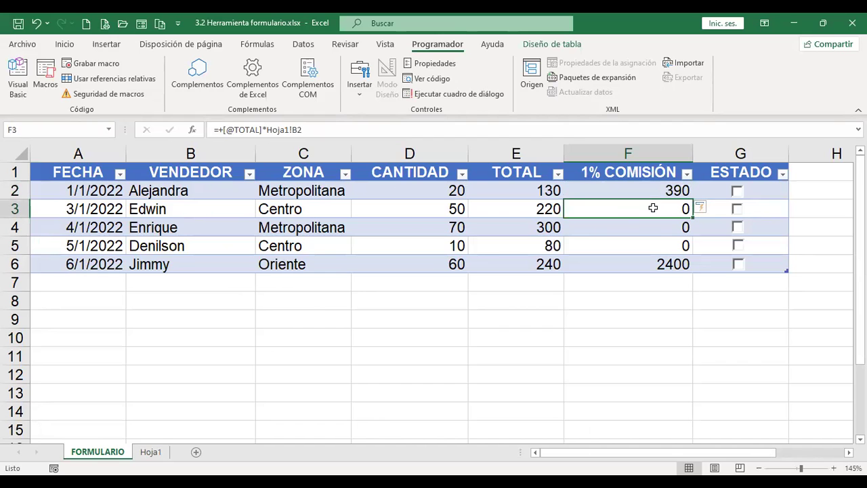
pyautogui.click(150, 452)
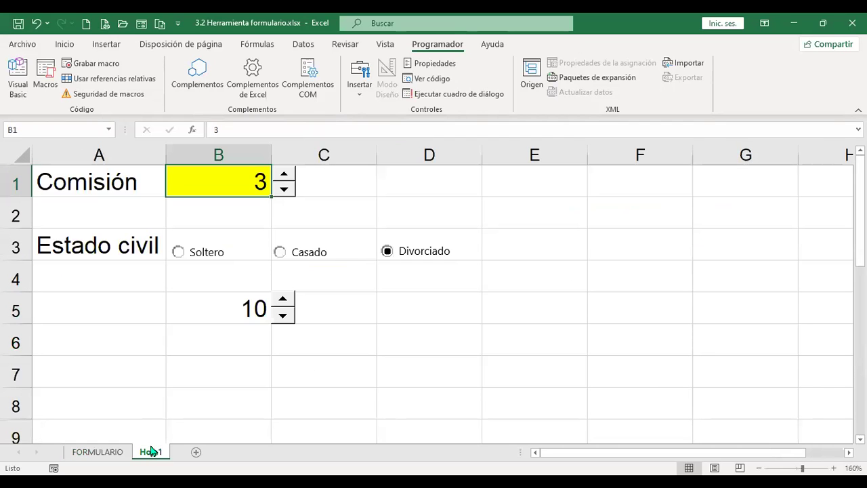
pyautogui.click(88, 454)
# Delete the commission formulas from cells F2 to F6 of the FORMULARIO table.
pyautogui.click(658, 193)
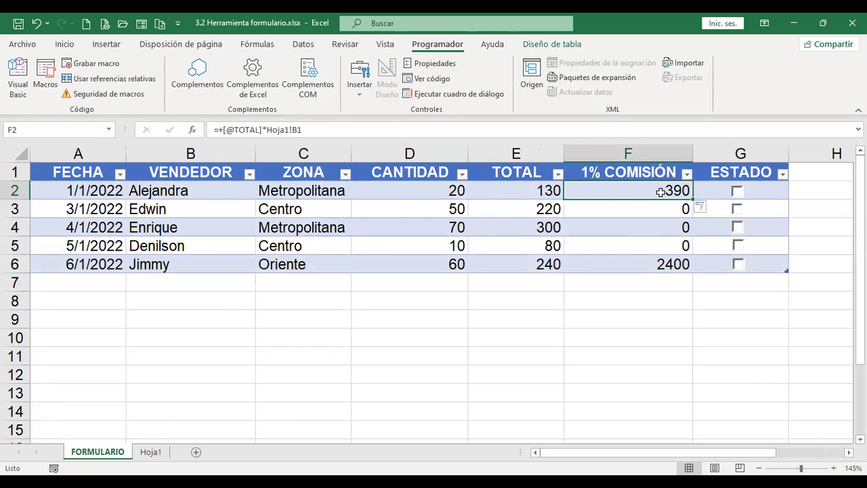
pyautogui.moveTo(661, 192); pyautogui.dragTo(658, 264)
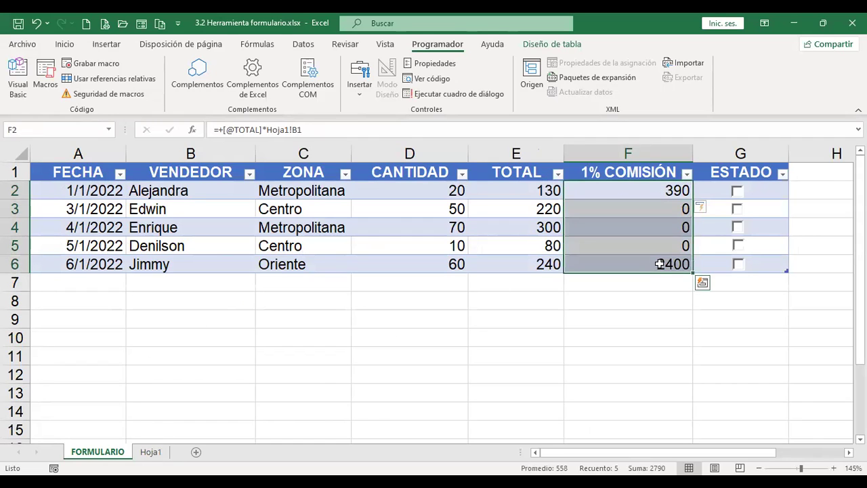
pyautogui.press('Delete')
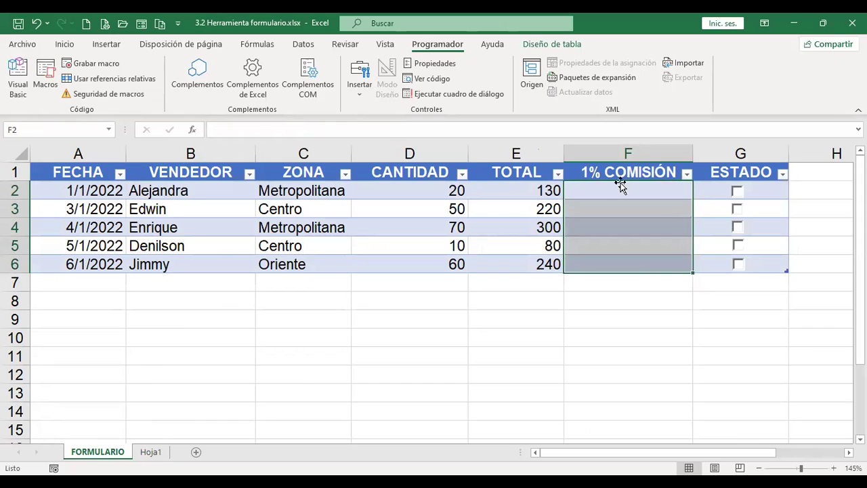
pyautogui.click(146, 453)
pyautogui.click(91, 454)
pyautogui.click(587, 193)
pyautogui.write('+')
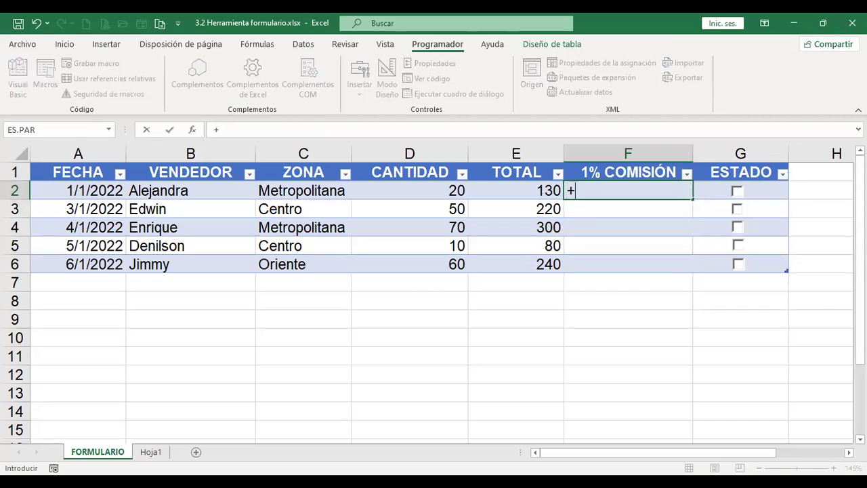
pyautogui.press('Left')
pyautogui.write('*')
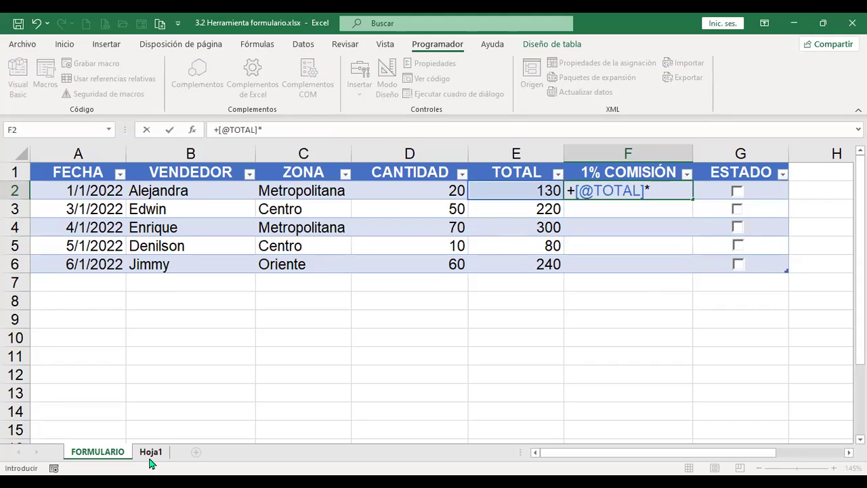
pyautogui.click(151, 457)
pyautogui.click(238, 181)
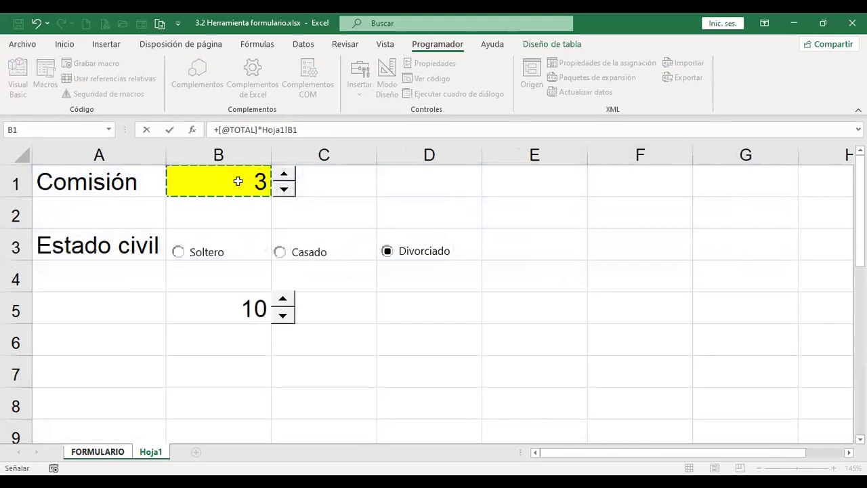
pyautogui.click(302, 130)
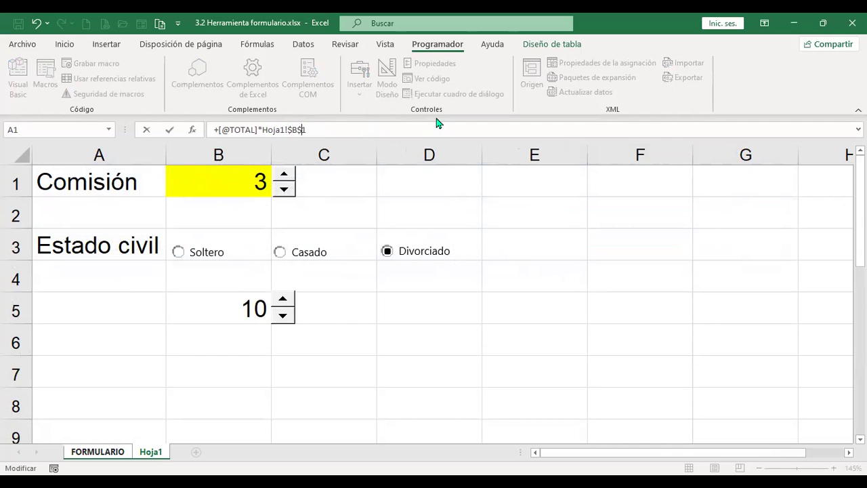
pyautogui.press('Return')
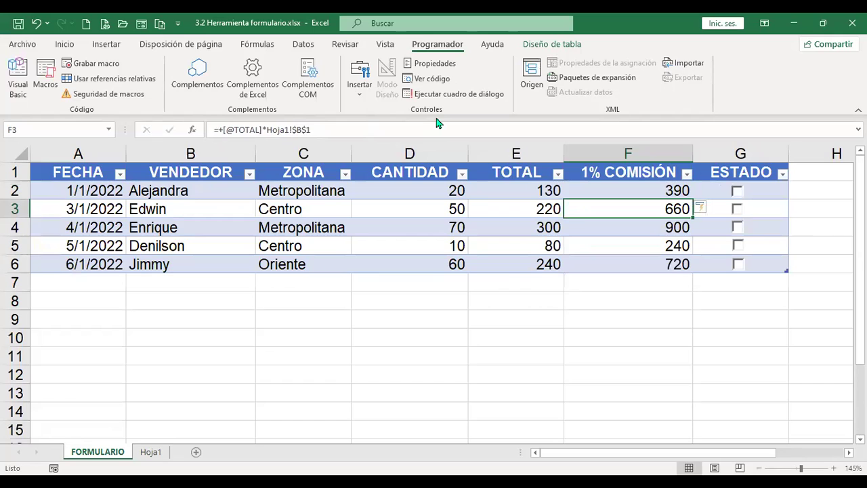
# Change the Comisión value in cell B1 of Hoja1 to 3%.
pyautogui.hotkey('ctrl', 'pagedown')
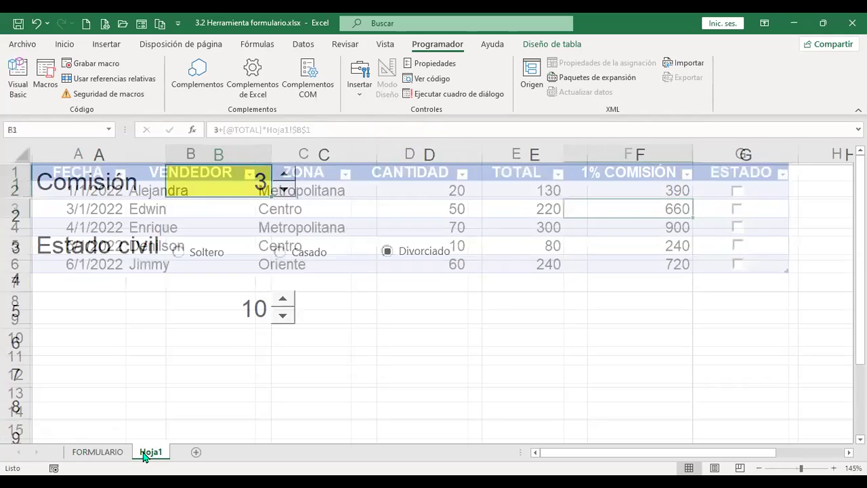
pyautogui.click(65, 45)
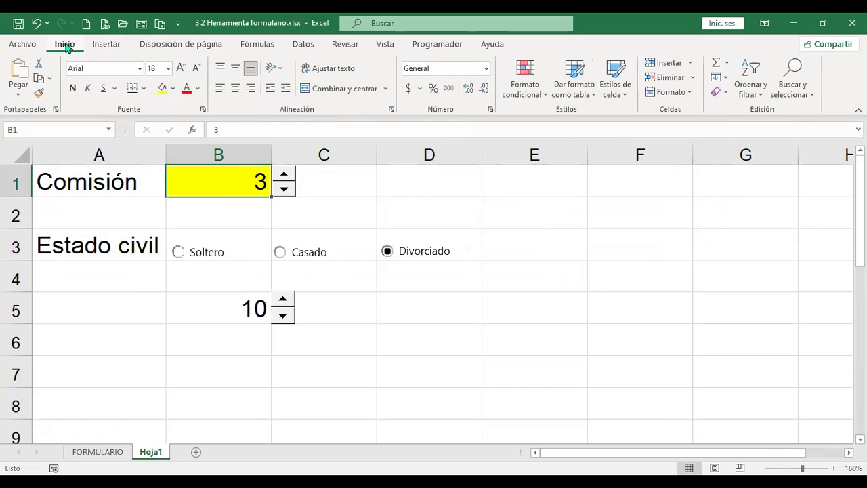
pyautogui.click(285, 134)
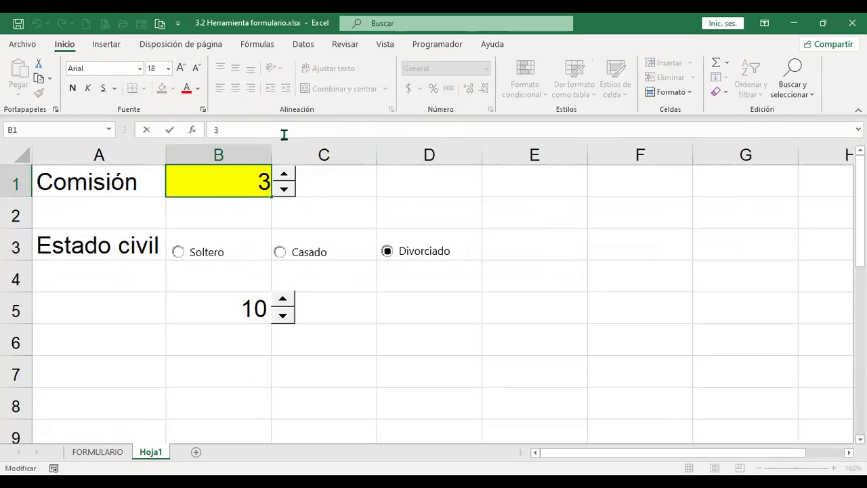
pyautogui.write('%')
pyautogui.press('Return')
pyautogui.press('Up')
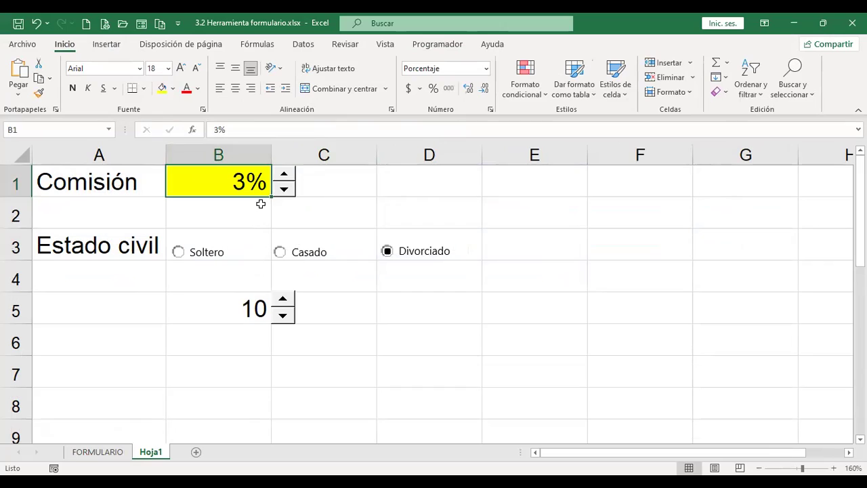
# Test the Comisión spin button against the percentage cell, and re-enter 3% in B1.
pyautogui.click(285, 178)
pyautogui.click(284, 180)
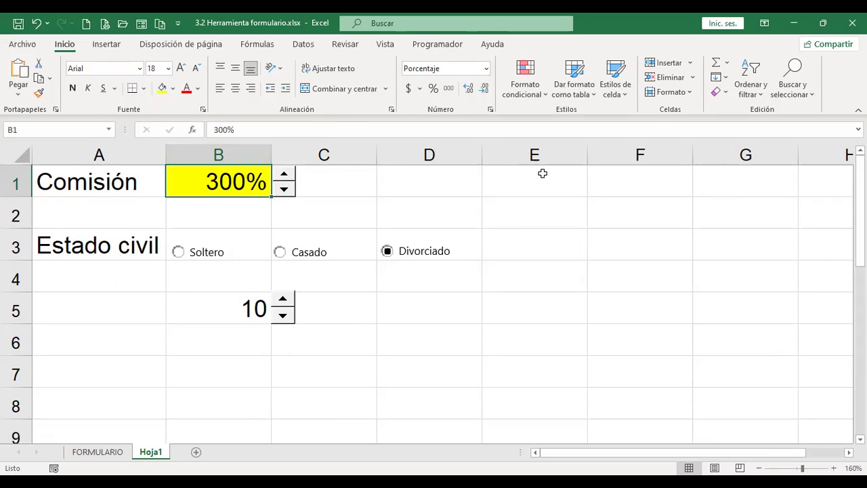
pyautogui.write('3%')
pyautogui.press('Return')
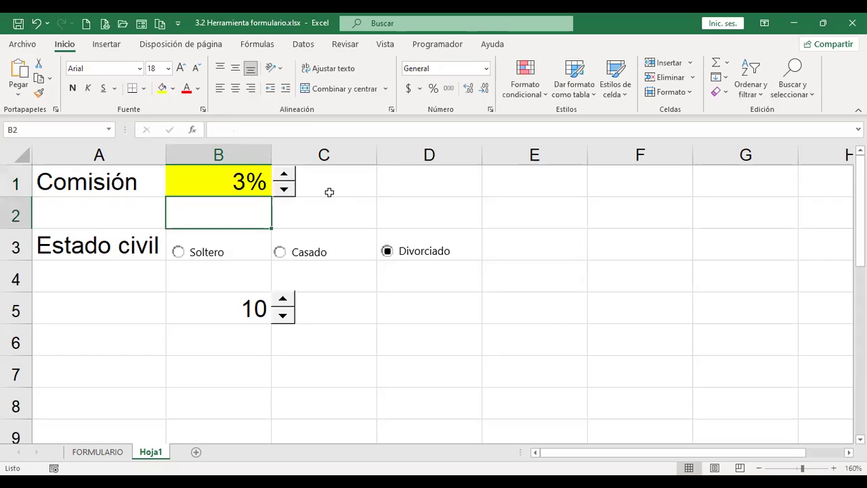
# Check the number format of B1 and the commission amounts in FORMULARIO, and return to Hoja1.
pyautogui.click(237, 183)
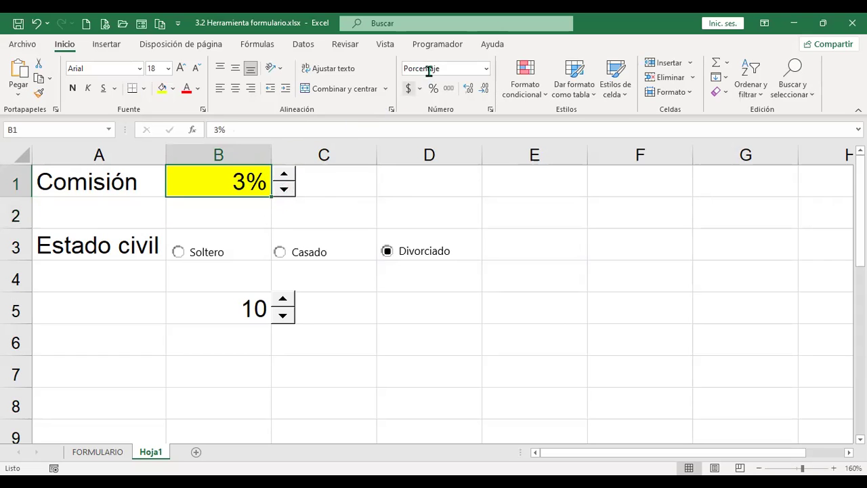
pyautogui.click(115, 457)
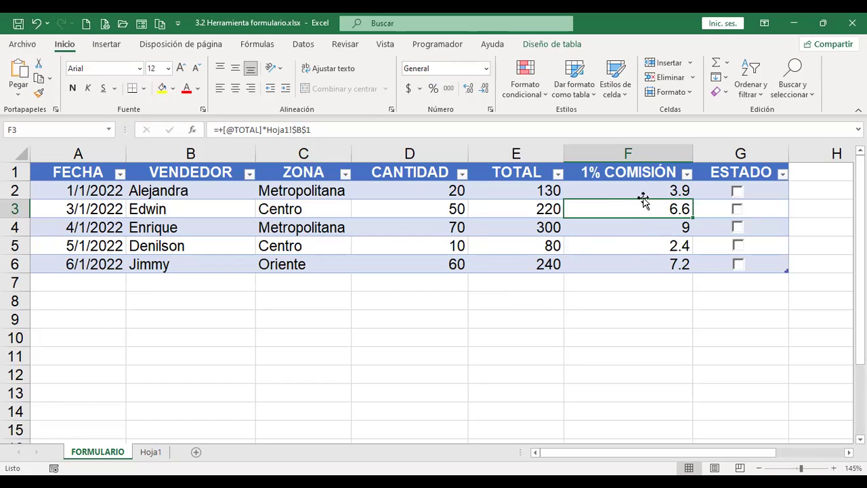
pyautogui.click(151, 451)
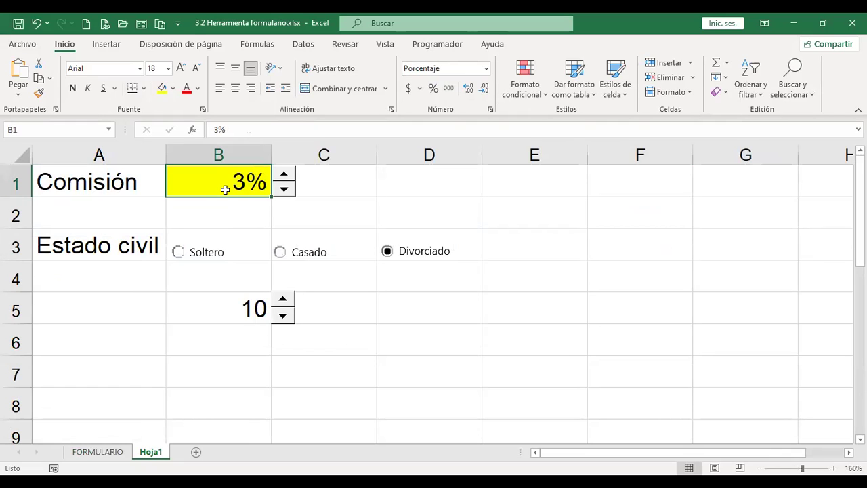
# Test the Comisión spin button in both directions, and re-enter 1% in cell B1.
pyautogui.click(284, 174)
pyautogui.click(284, 174)
pyautogui.click(284, 190)
pyautogui.click(284, 190)
pyautogui.click(284, 189)
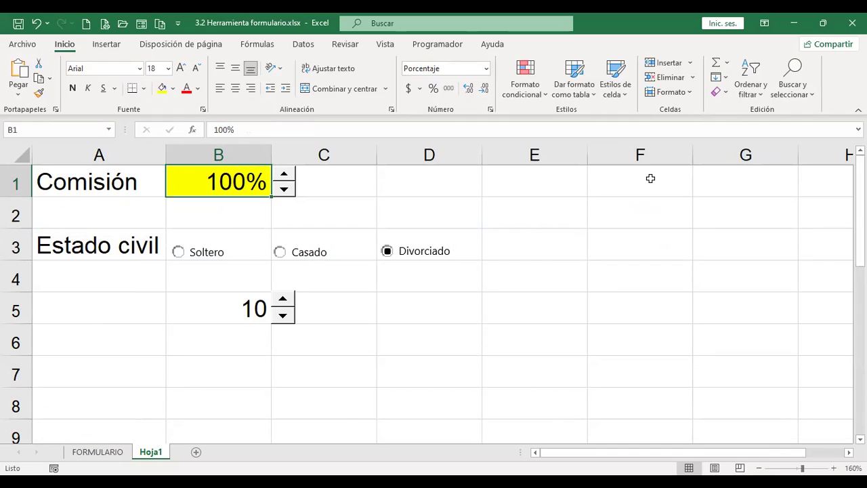
pyautogui.write('1')
pyautogui.press('Return')
pyautogui.press('Up')
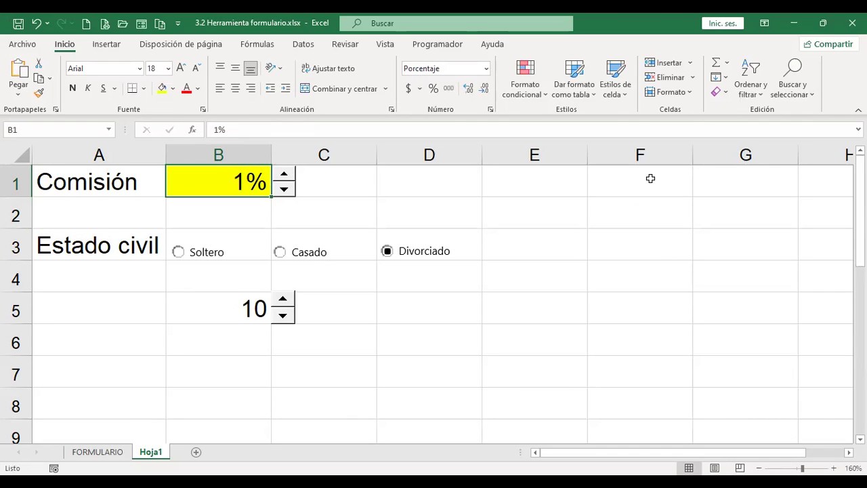
# Clear cell B1, increase it with the Comisión spin button, and review the control's minimum, maximum and increment settings.
pyautogui.press('Delete')
pyautogui.click(284, 174)
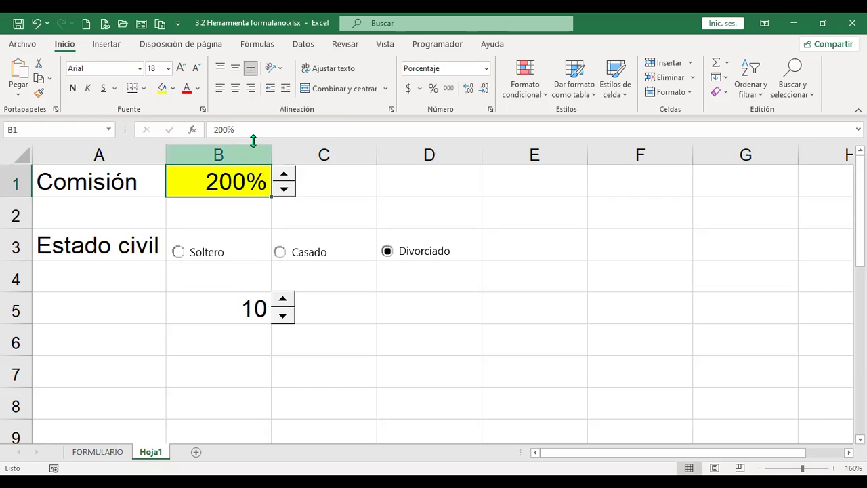
pyautogui.rightClick(281, 185)
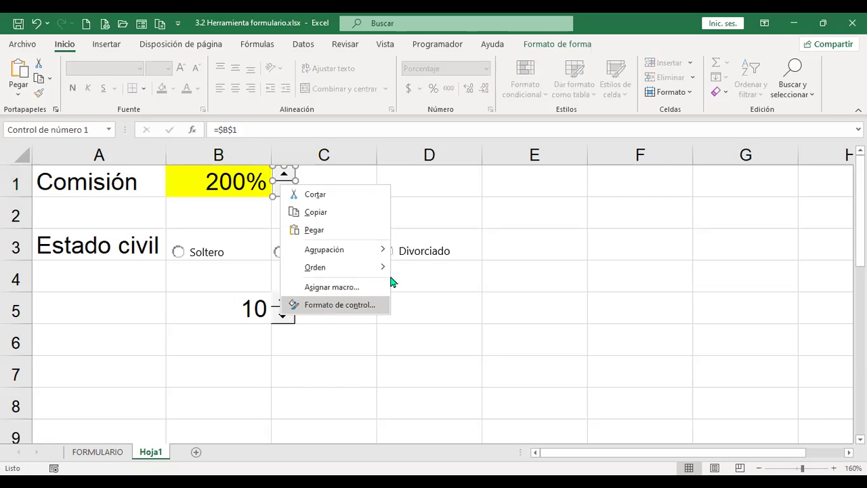
pyautogui.press('Return')
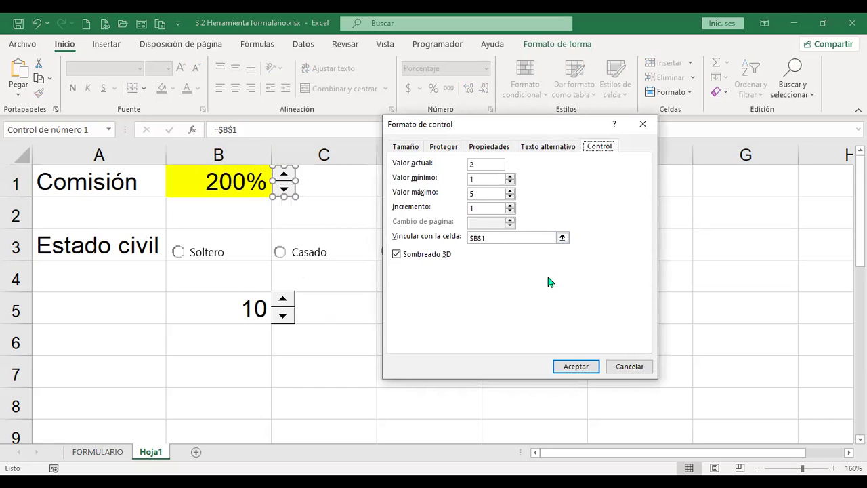
pyautogui.click(587, 369)
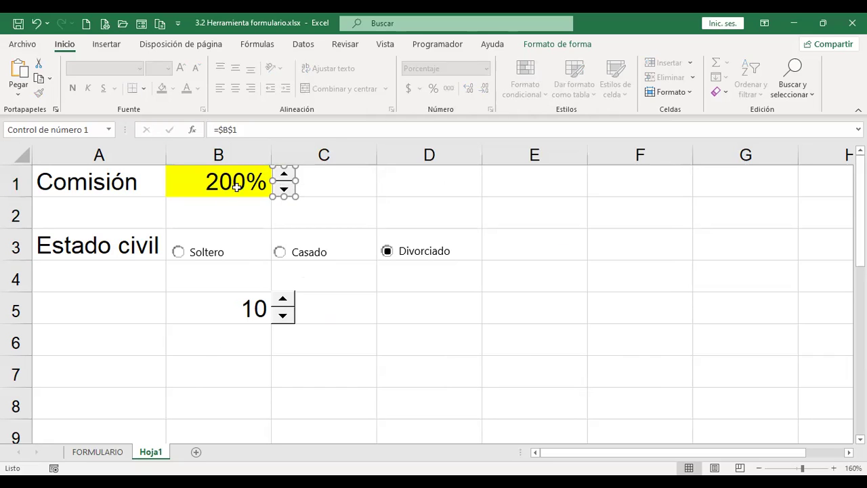
pyautogui.rightClick(283, 181)
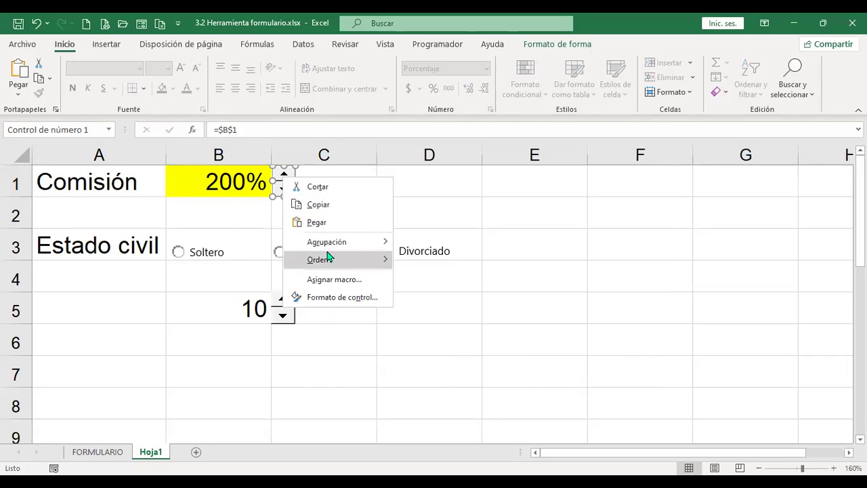
pyautogui.press('Escape')
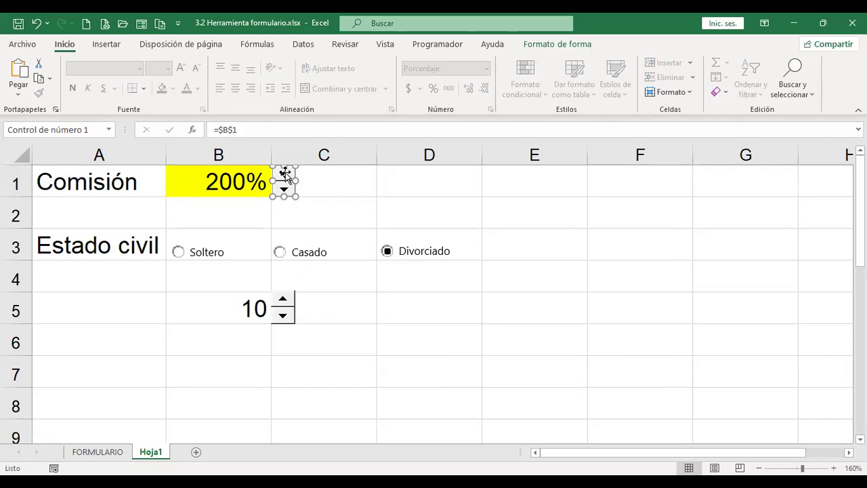
# Test the Comisión spin button by raising the B1 percentage several increments and lowering it to the minimum.
pyautogui.click(393, 183)
pyautogui.click(284, 191)
pyautogui.click(284, 176)
pyautogui.click(284, 177)
pyautogui.click(283, 176)
pyautogui.click(284, 176)
pyautogui.click(284, 189)
pyautogui.click(284, 189)
pyautogui.click(284, 190)
pyautogui.click(284, 189)
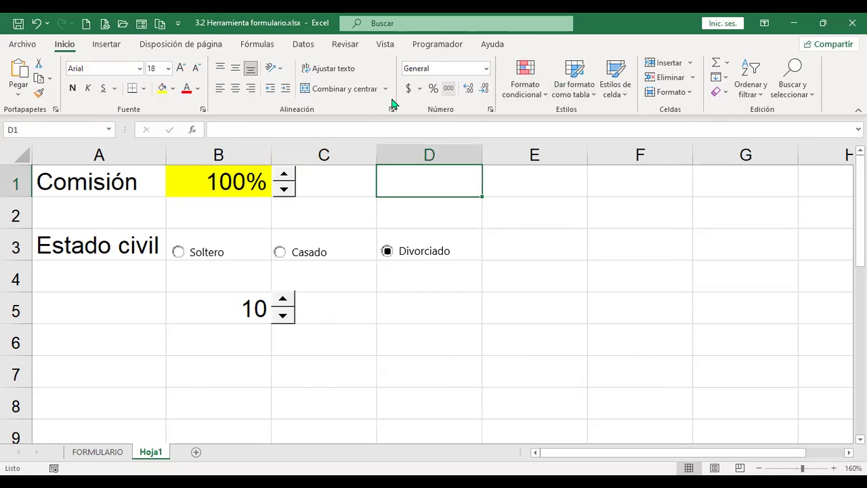
# Try to give the Comisión spin button a decimal minimum value of .01 in its control format.
pyautogui.rightClick(289, 191)
pyautogui.click(348, 308)
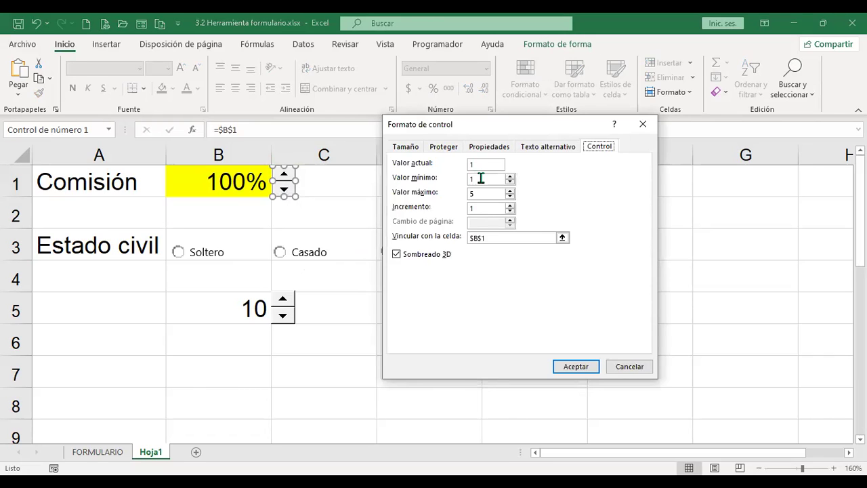
pyautogui.click(481, 180)
pyautogui.write('.01')
pyautogui.doubleClick(477, 193)
pyautogui.click(577, 367)
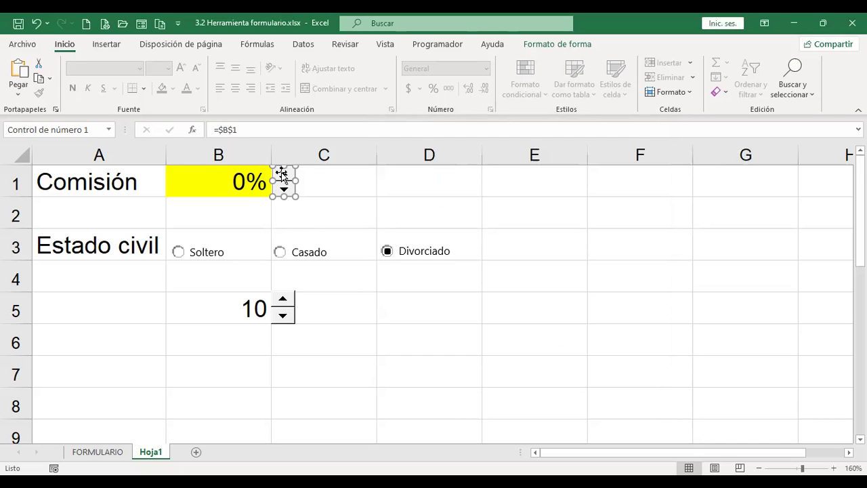
pyautogui.press('Escape')
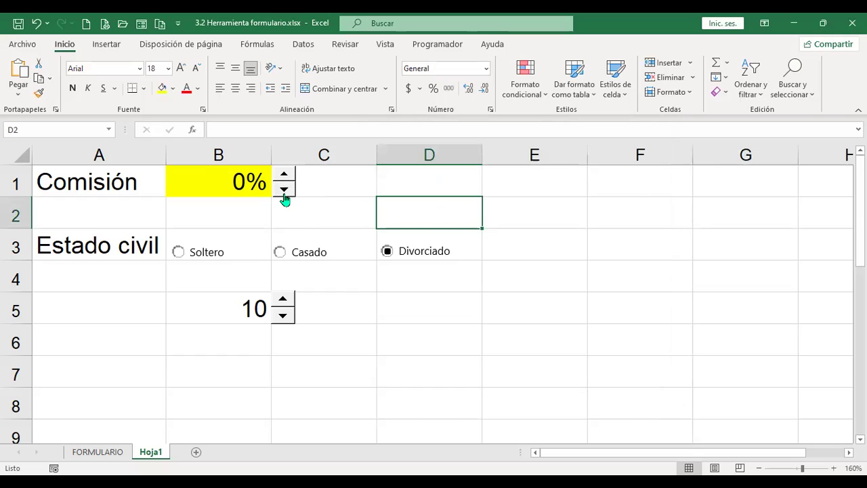
# Clear the Comisión cell B1 and review the spin button's control limits without changing them.
pyautogui.click(288, 184)
pyautogui.press('Delete')
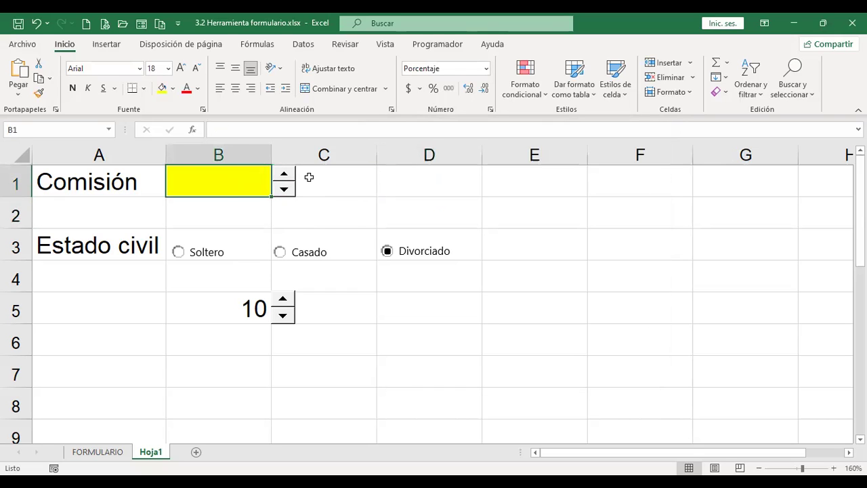
pyautogui.click(306, 175)
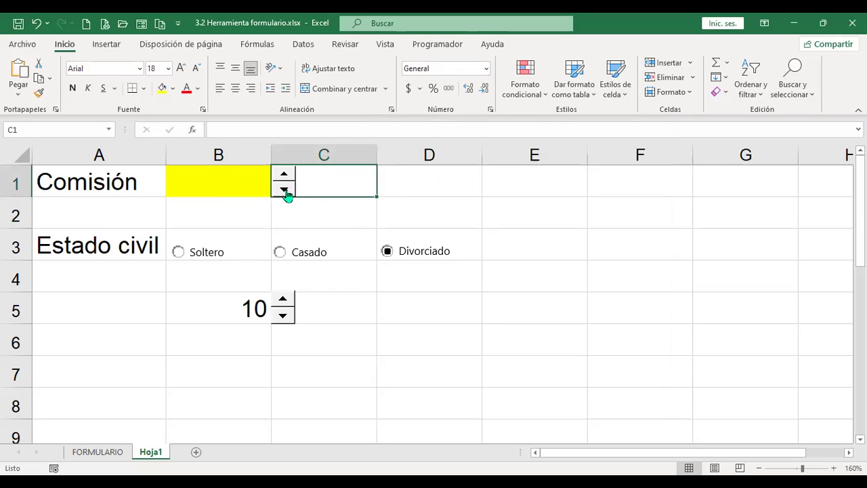
pyautogui.click(226, 177)
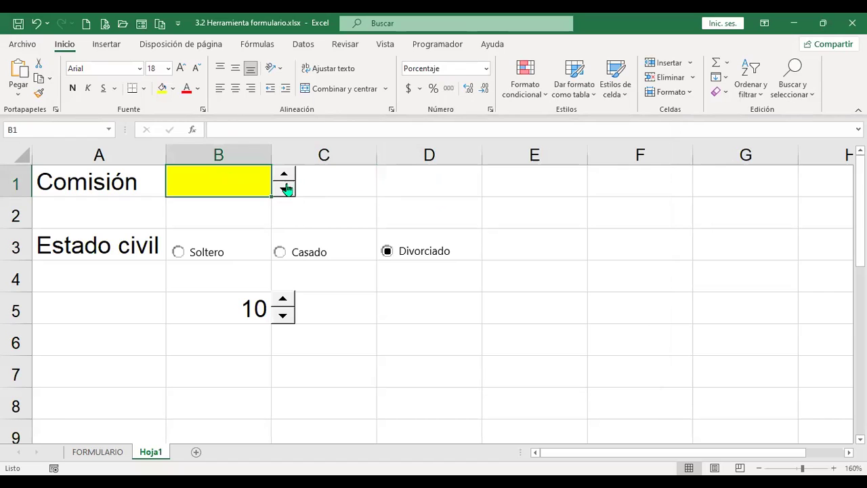
pyautogui.rightClick(285, 187)
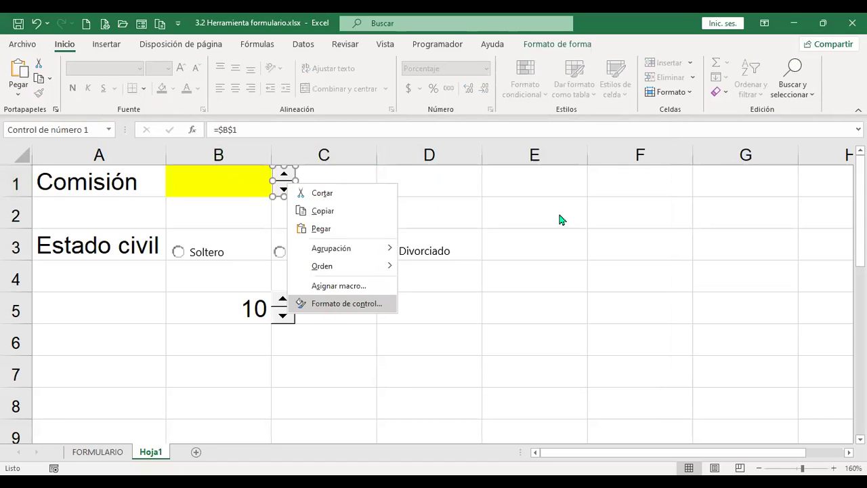
pyautogui.press('Return')
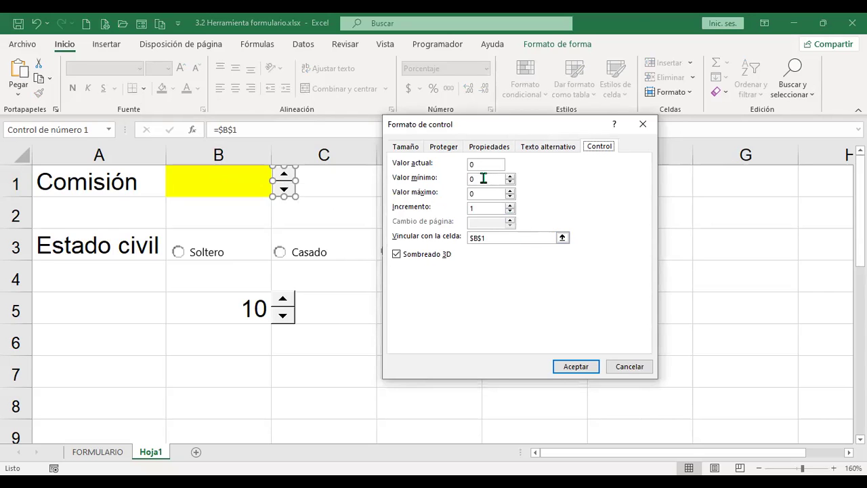
pyautogui.click(636, 371)
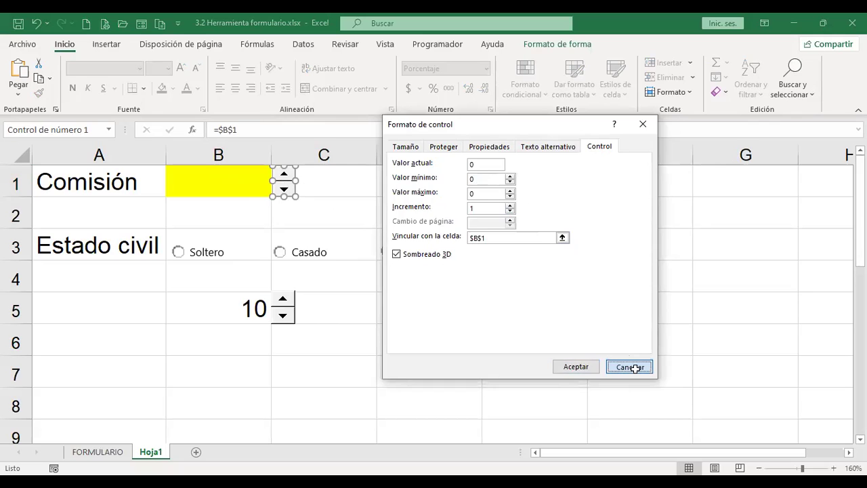
# Check the commission formula in F2 of FORMULARIO against the empty Comisión cell, and return to Hoja1.
pyautogui.click(102, 452)
pyautogui.click(651, 188)
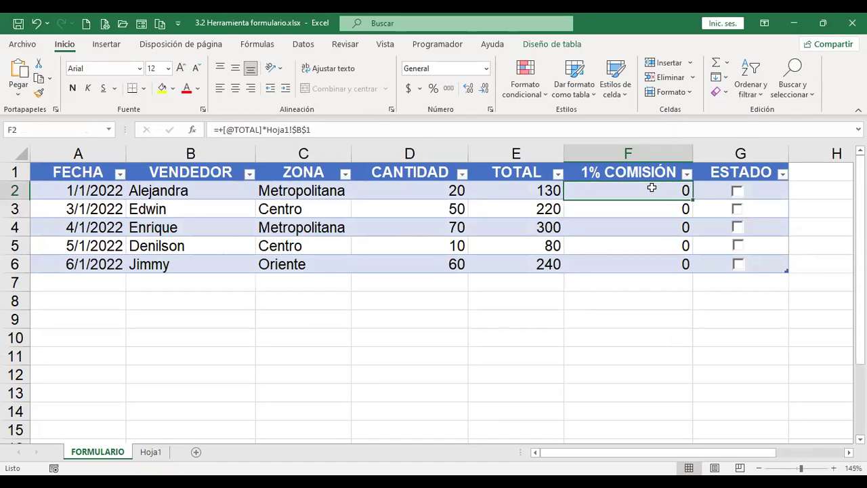
pyautogui.click(150, 452)
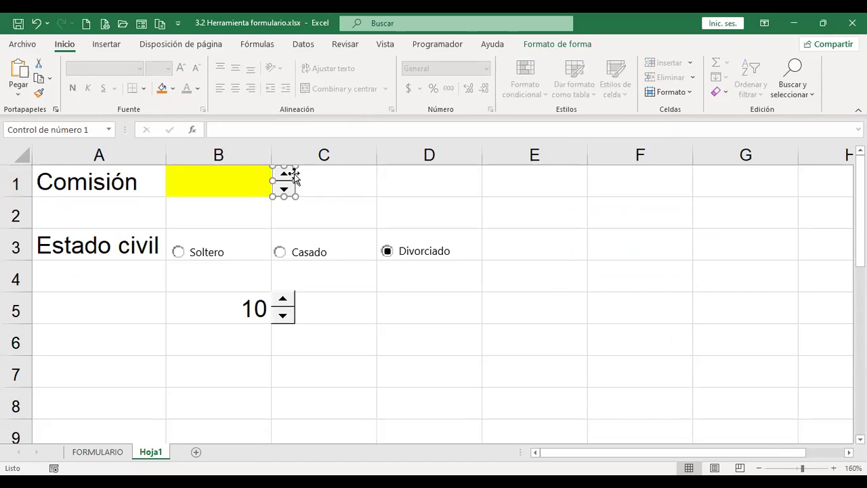
pyautogui.click(240, 176)
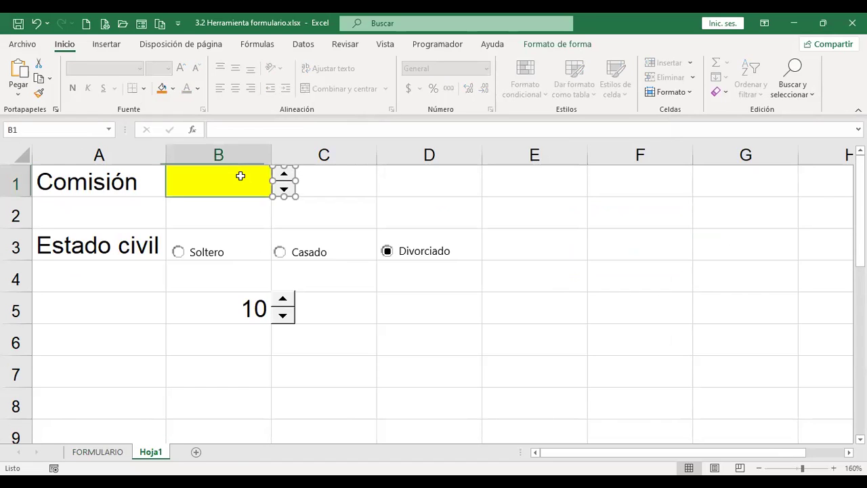
pyautogui.keyDown('ctrl'); pyautogui.click(284, 173); pyautogui.keyUp('ctrl')
pyautogui.rightClick(284, 172)
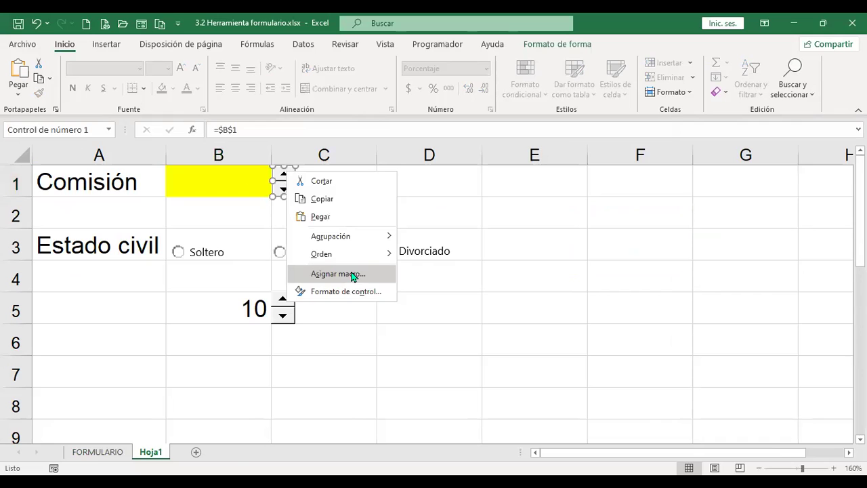
pyautogui.click(95, 452)
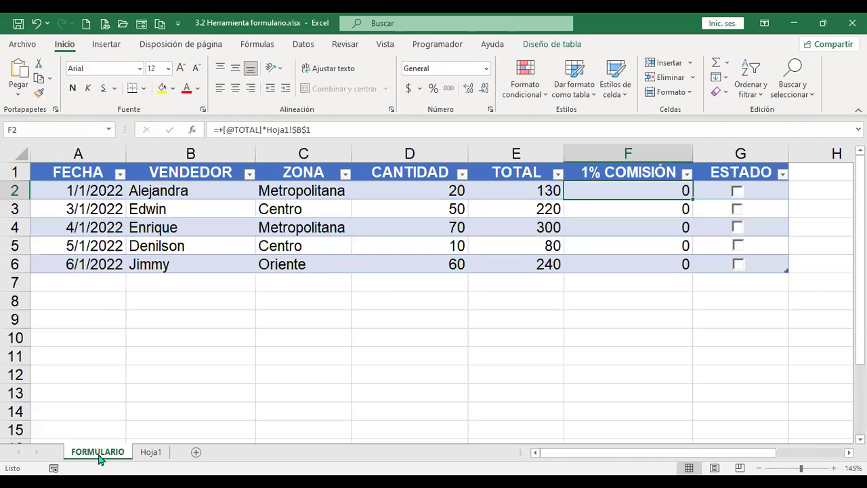
pyautogui.click(149, 451)
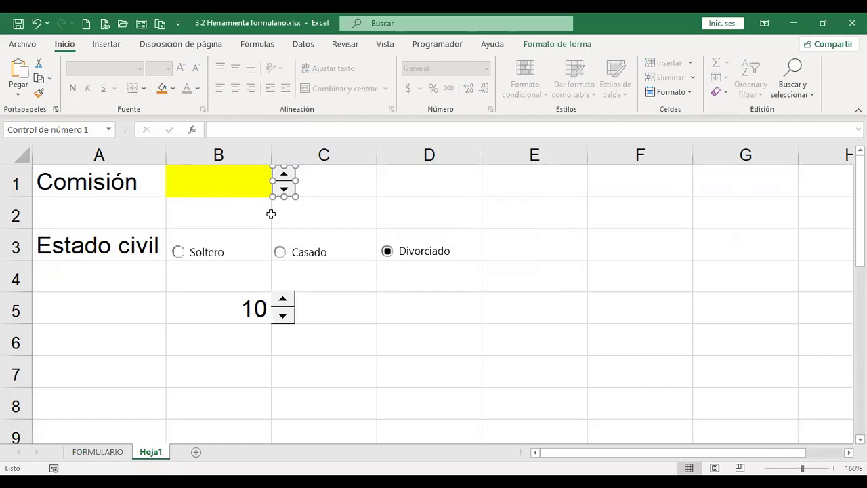
# Set the Comisión spin button's minimum value to 1 and maximum value to 5.
pyautogui.rightClick(285, 192)
pyautogui.click(331, 310)
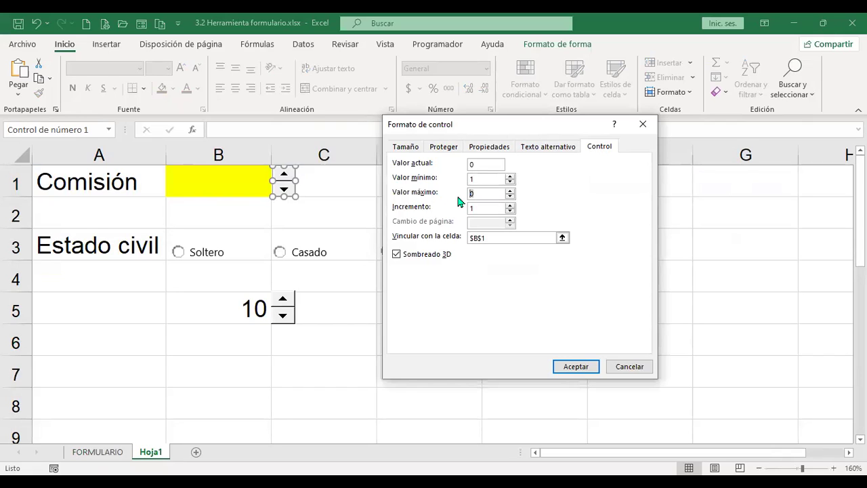
pyautogui.write('5')
pyautogui.click(575, 366)
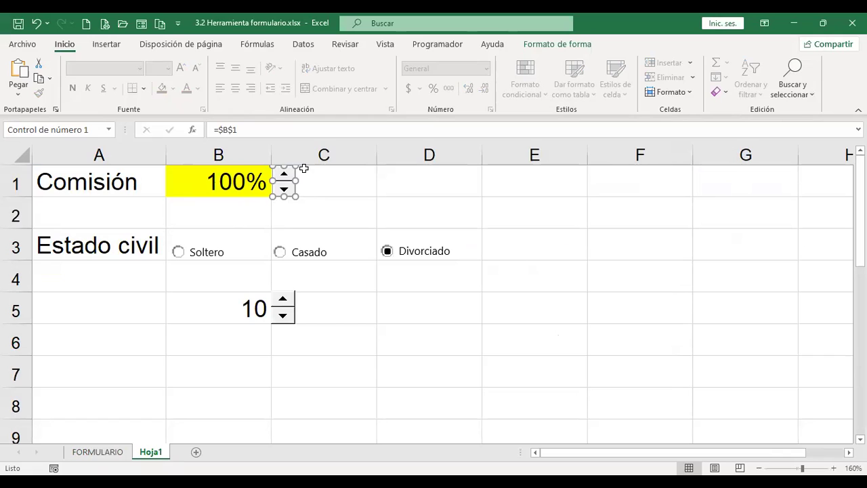
# Format the Comisión cell B1 as Número with no decimal places.
pyautogui.click(234, 173)
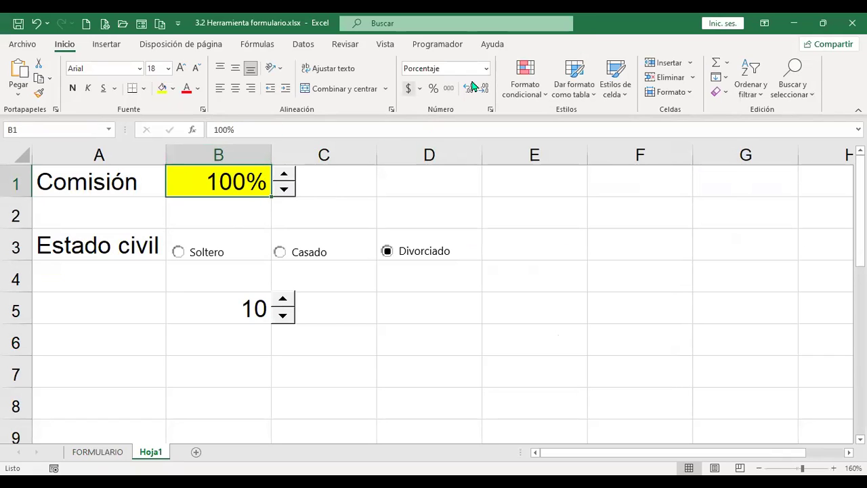
pyautogui.click(485, 69)
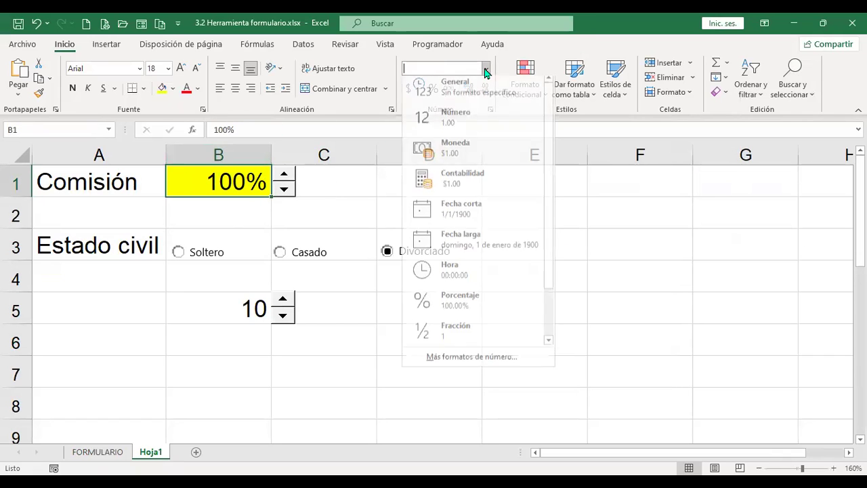
pyautogui.click(481, 116)
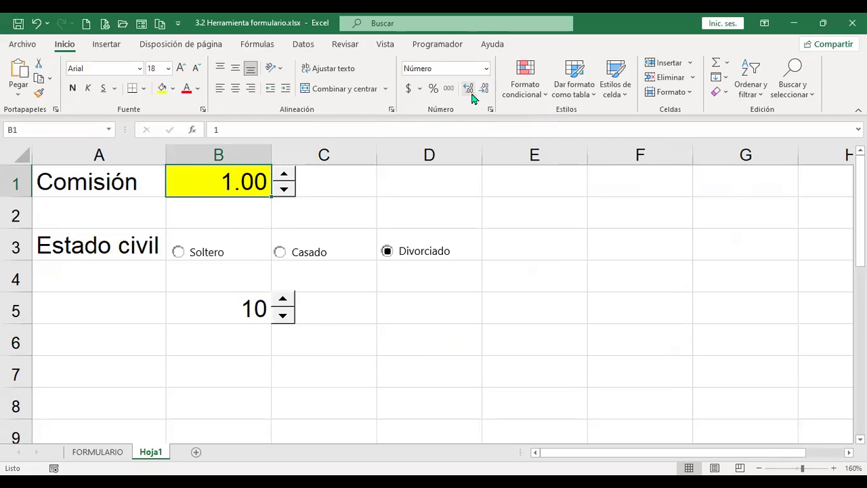
pyautogui.click(484, 89)
pyautogui.click(484, 89)
pyautogui.click(352, 178)
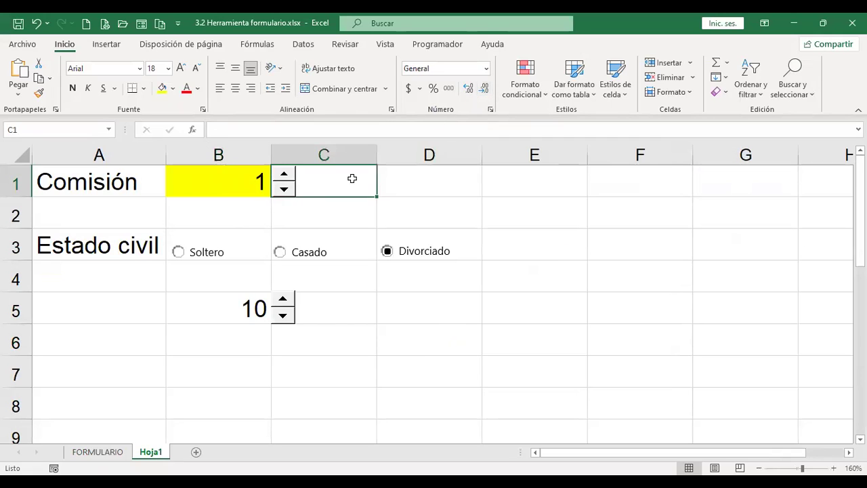
# Test the Comisión spin button by stepping B1 up several increments and back down to 1.
pyautogui.click(285, 174)
pyautogui.click(285, 174)
pyautogui.click(285, 174)
pyautogui.click(286, 174)
pyautogui.click(284, 188)
pyautogui.click(284, 187)
pyautogui.click(284, 188)
pyautogui.click(284, 188)
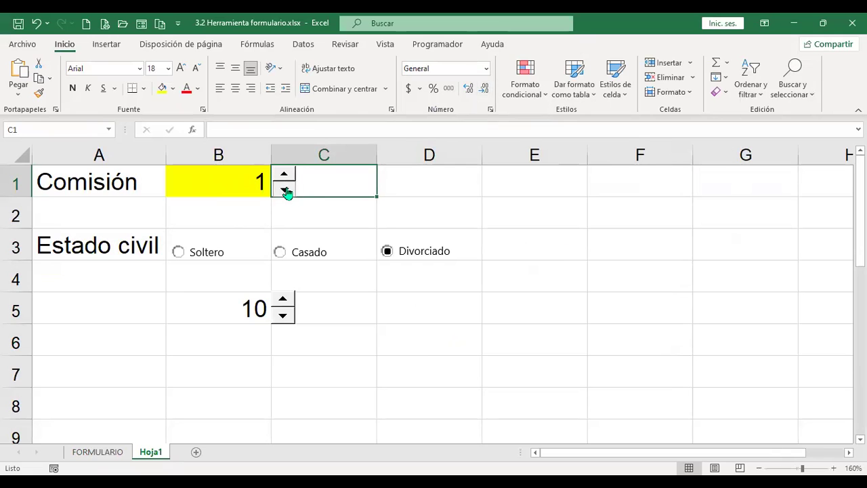
pyautogui.click(99, 452)
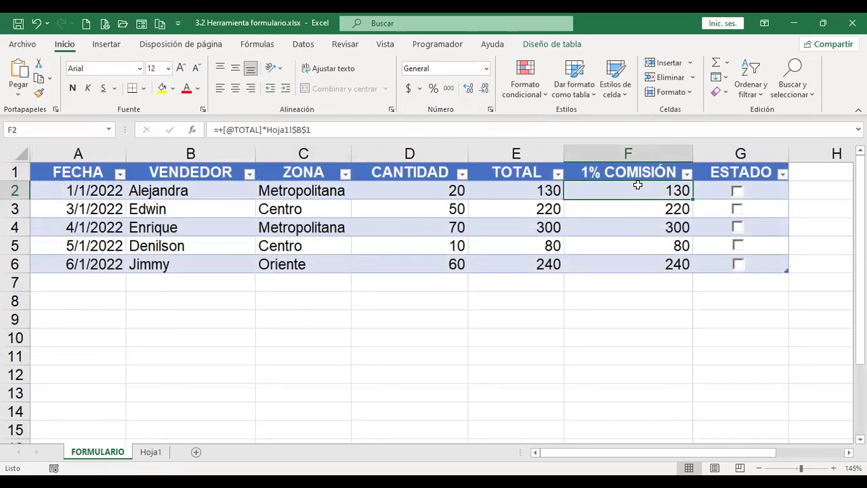
pyautogui.click(330, 128)
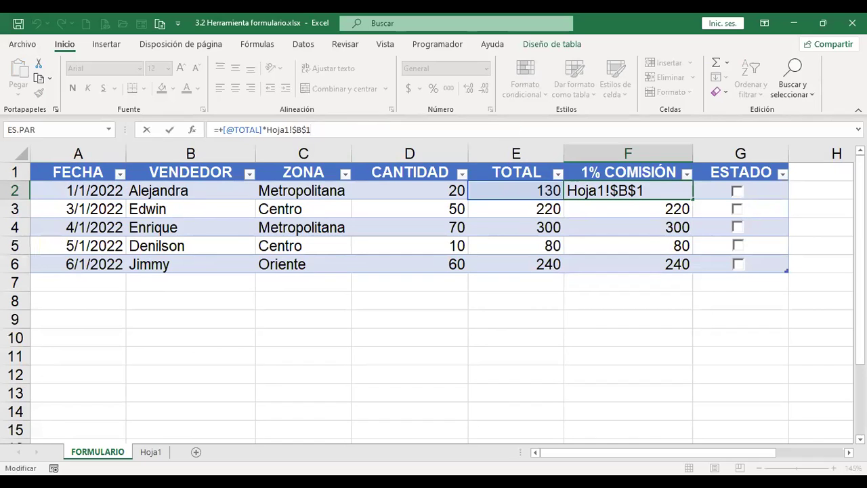
pyautogui.write('/100')
pyautogui.press('Return')
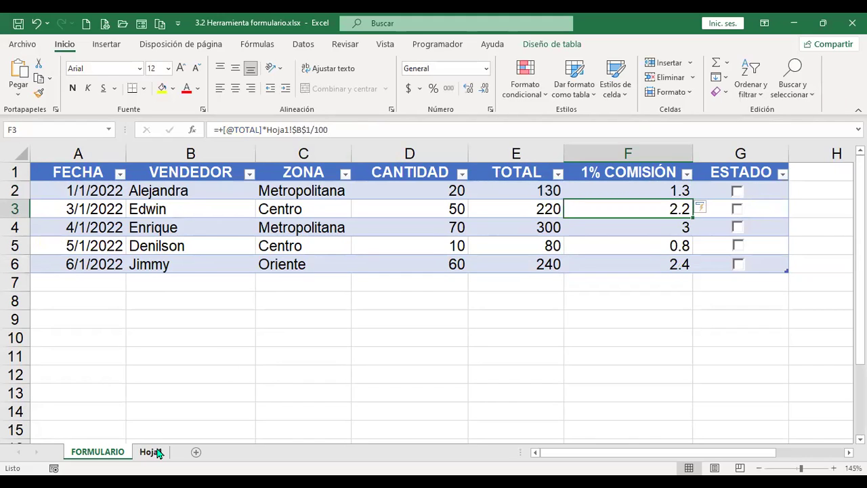
pyautogui.click(610, 189)
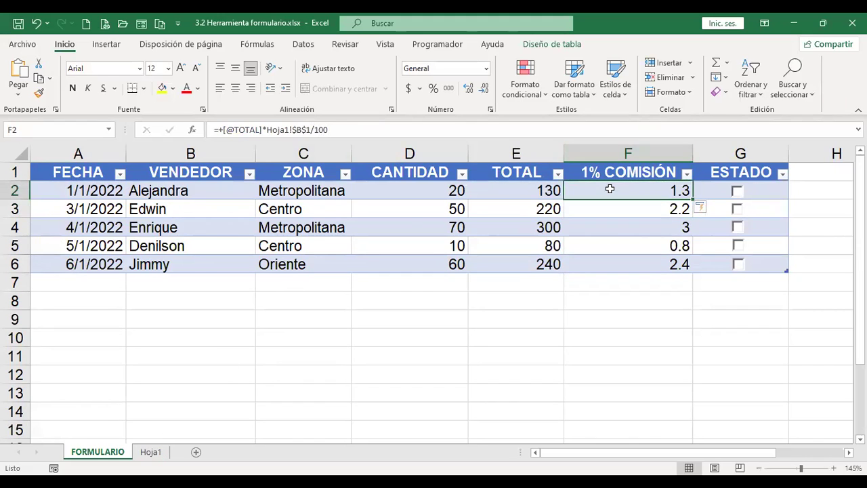
# Review the commission formula in F2, raise Hoja1's Comisión to 2 with its spin button, and check the FORMULARIO commission column.
pyautogui.doubleClick(609, 188)
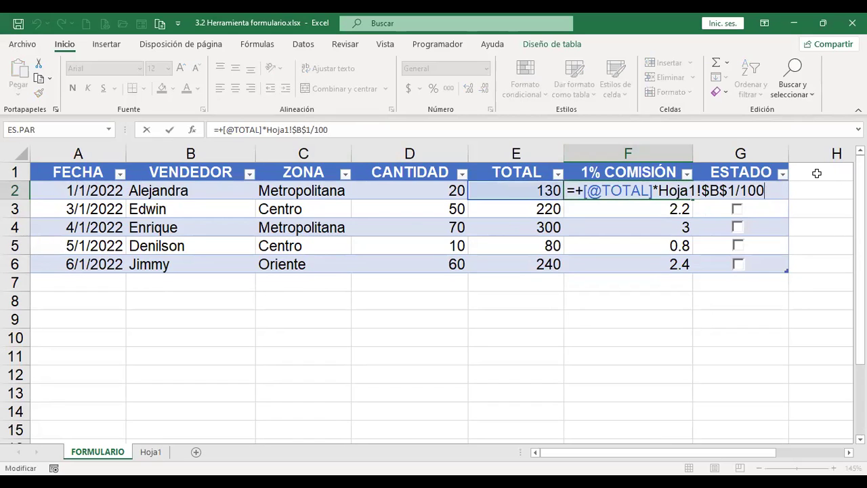
pyautogui.press('Return')
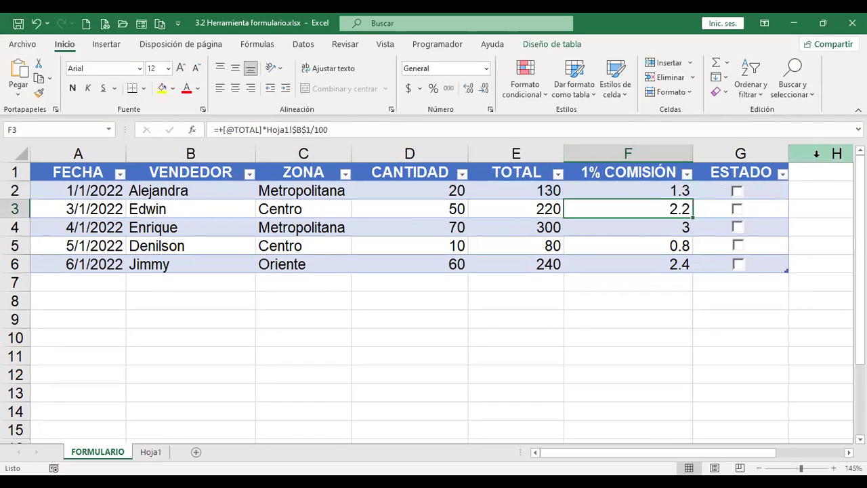
pyautogui.click(150, 452)
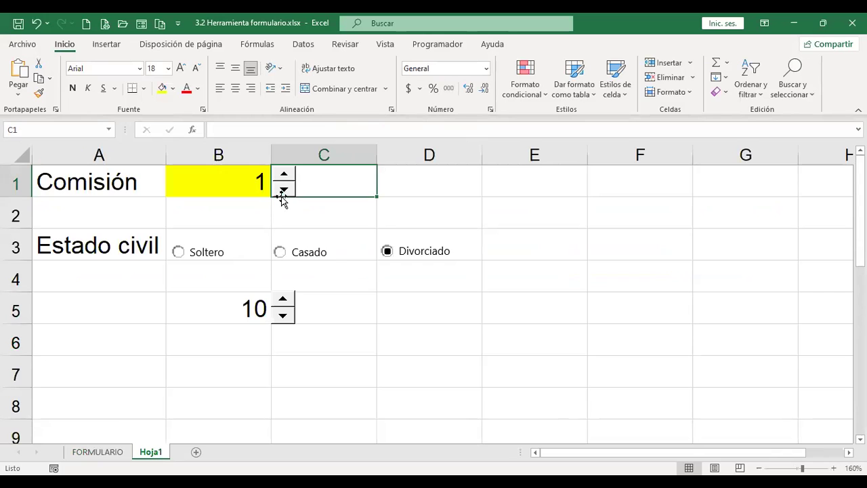
pyautogui.click(284, 175)
pyautogui.click(113, 454)
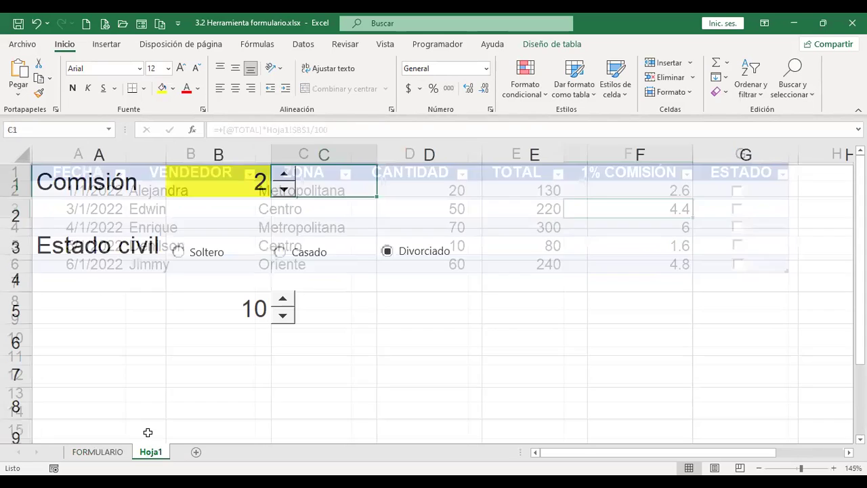
# Raise Hoja1's Comisión to 4 with its spin button and compare it with the commission amounts in FORMULARIO.
pyautogui.click(152, 452)
pyautogui.click(286, 178)
pyautogui.click(286, 178)
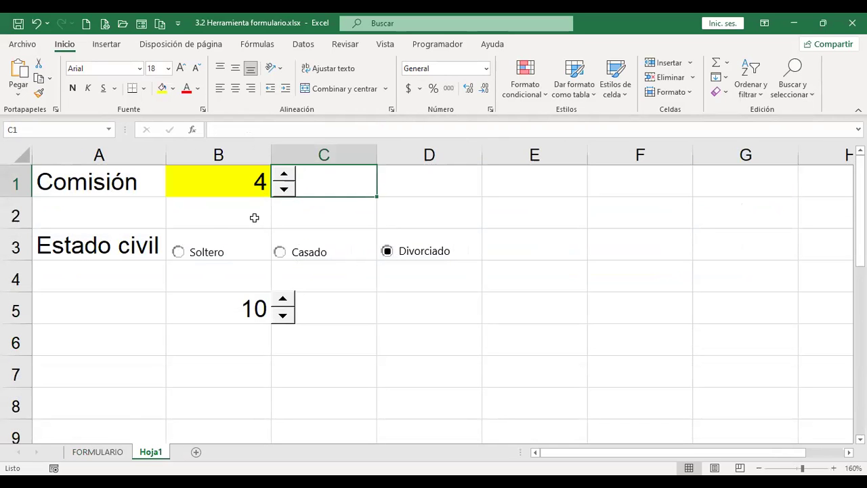
pyautogui.click(121, 452)
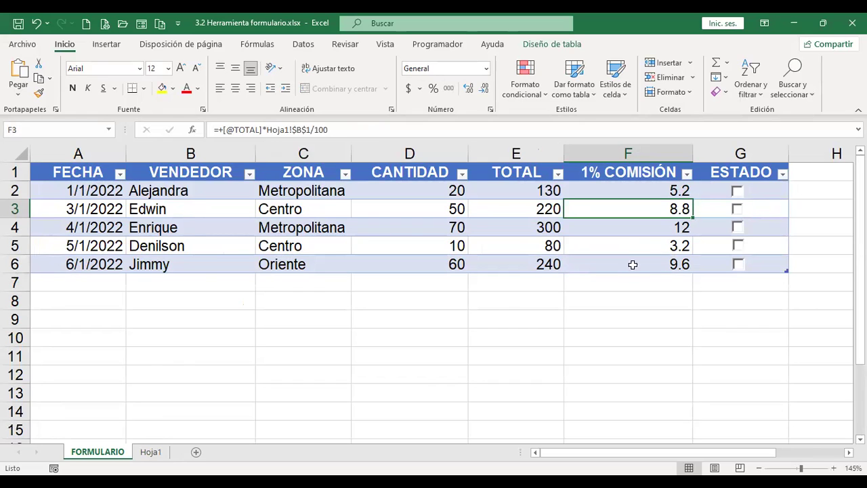
pyautogui.click(151, 452)
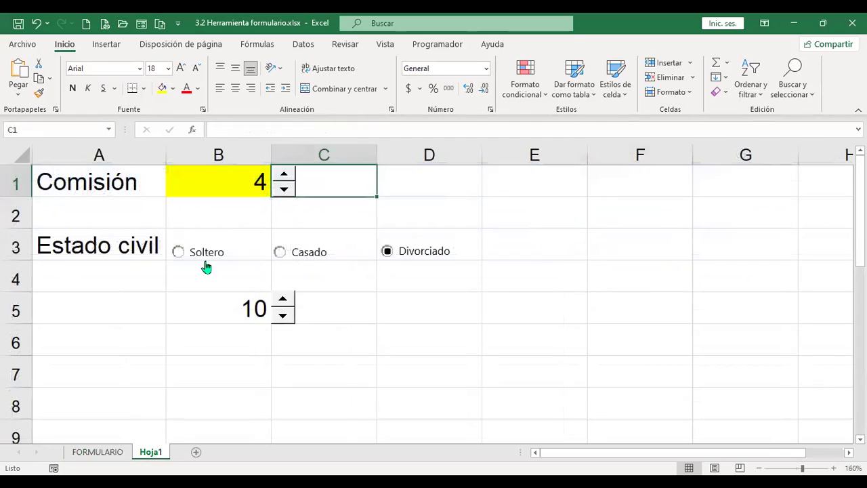
pyautogui.click(97, 453)
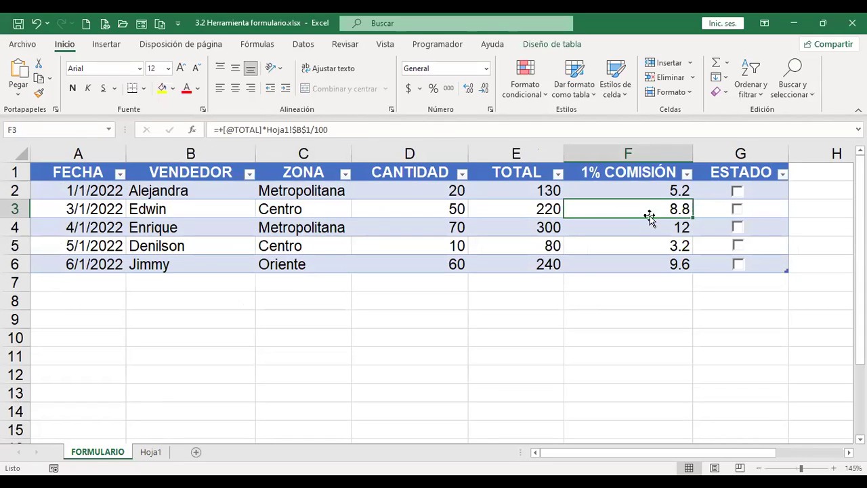